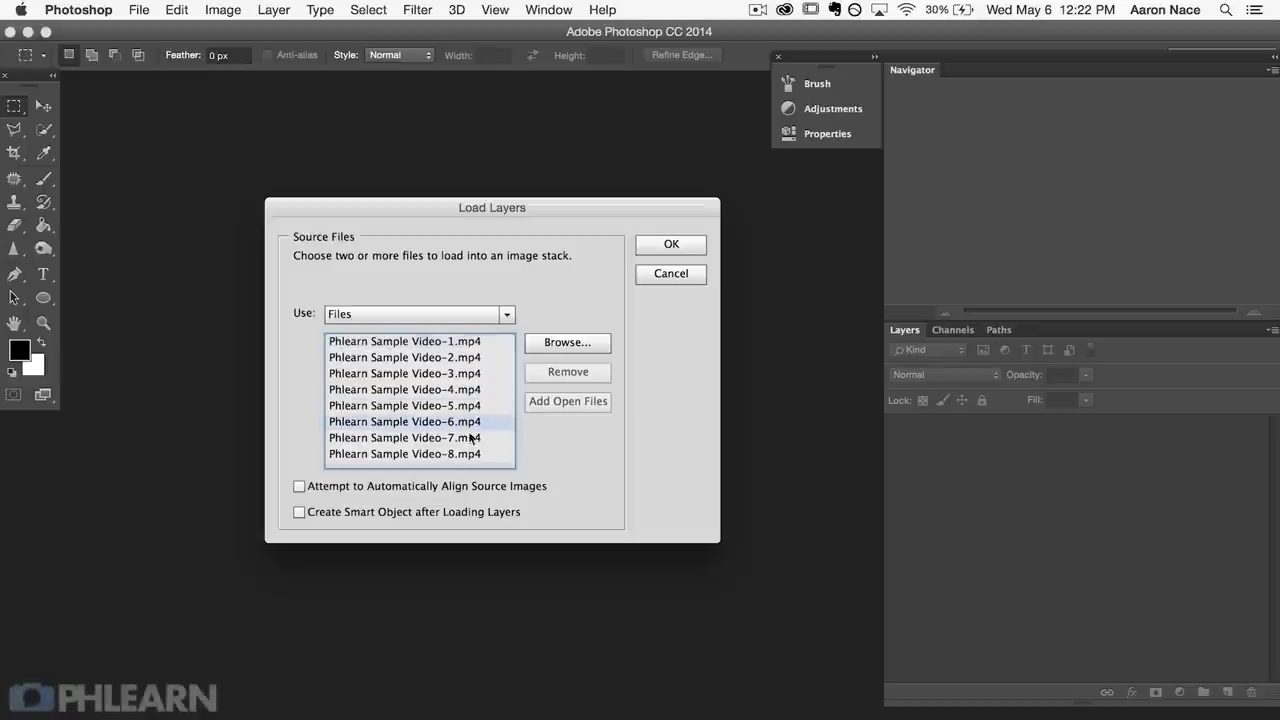
Load Phlearn Sample Video files 1 to 8 into an image stack and scrub through the clips in the timeline.
left_click(671, 245)
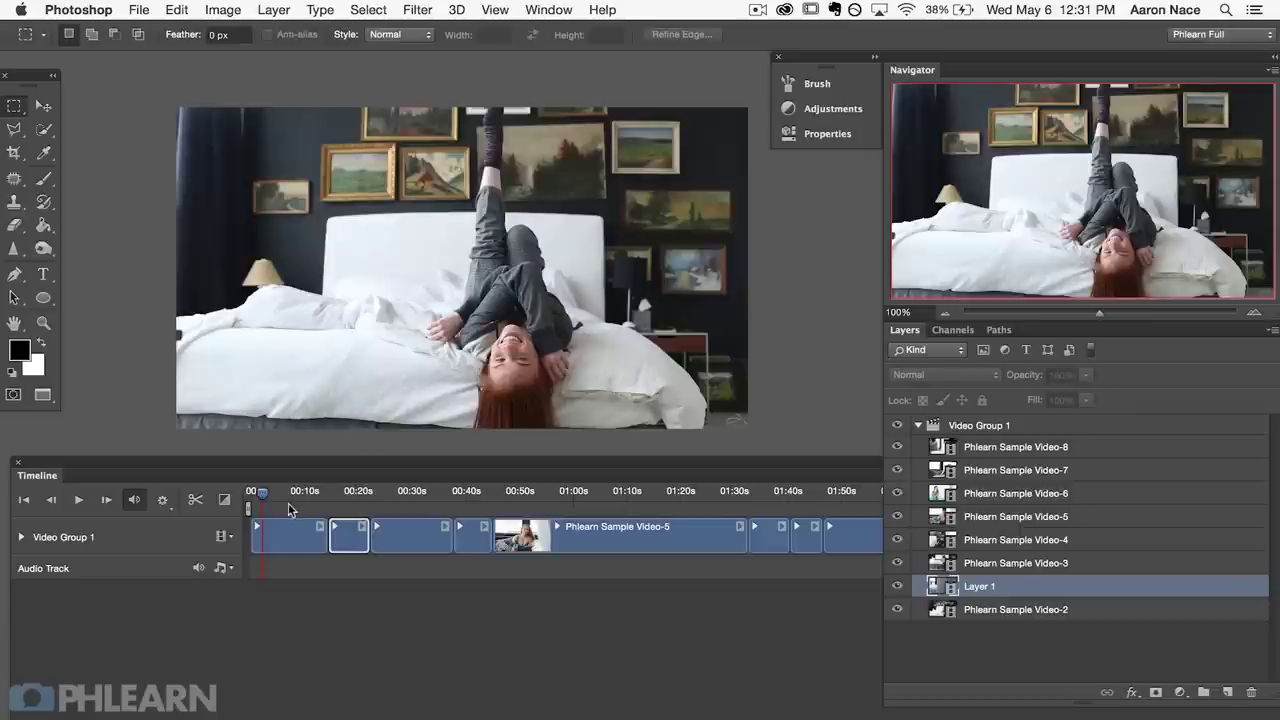
left_click_drag(335, 498, 360, 494)
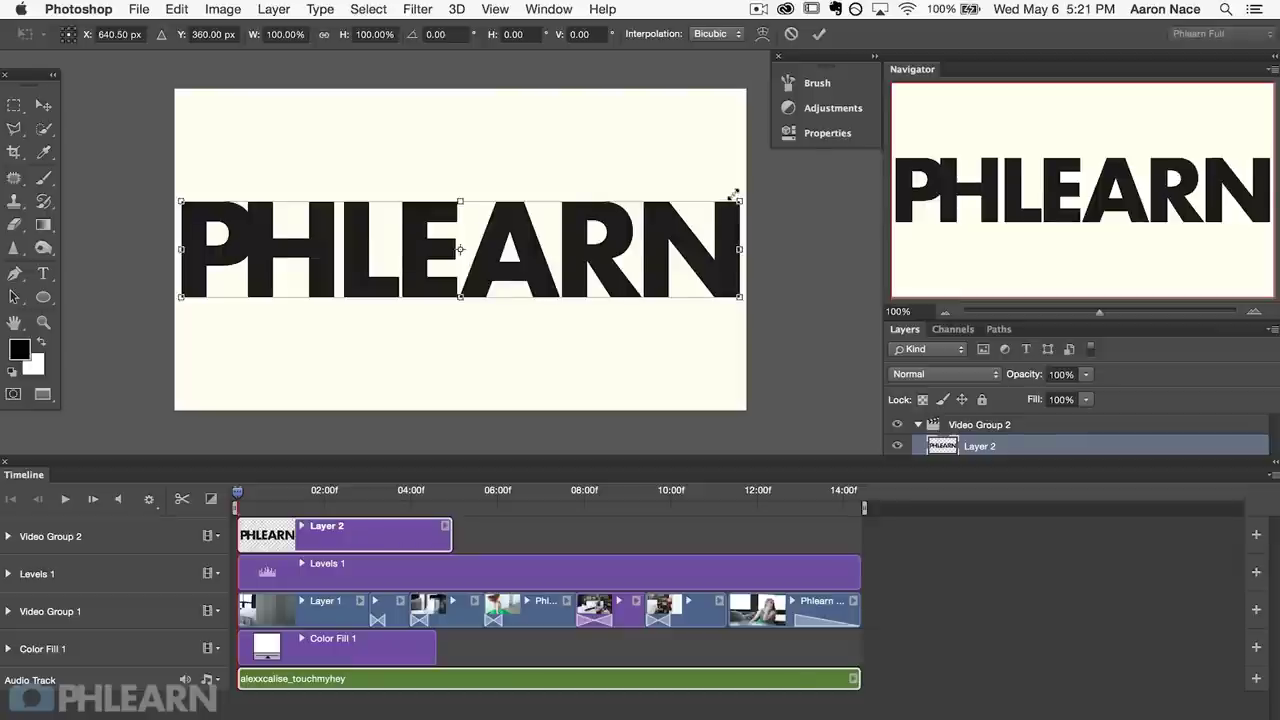
Scale the PHLEARN logo on Layer 2 proportionally around its center to about 78%.
left_click_drag(737, 195, 677, 216)
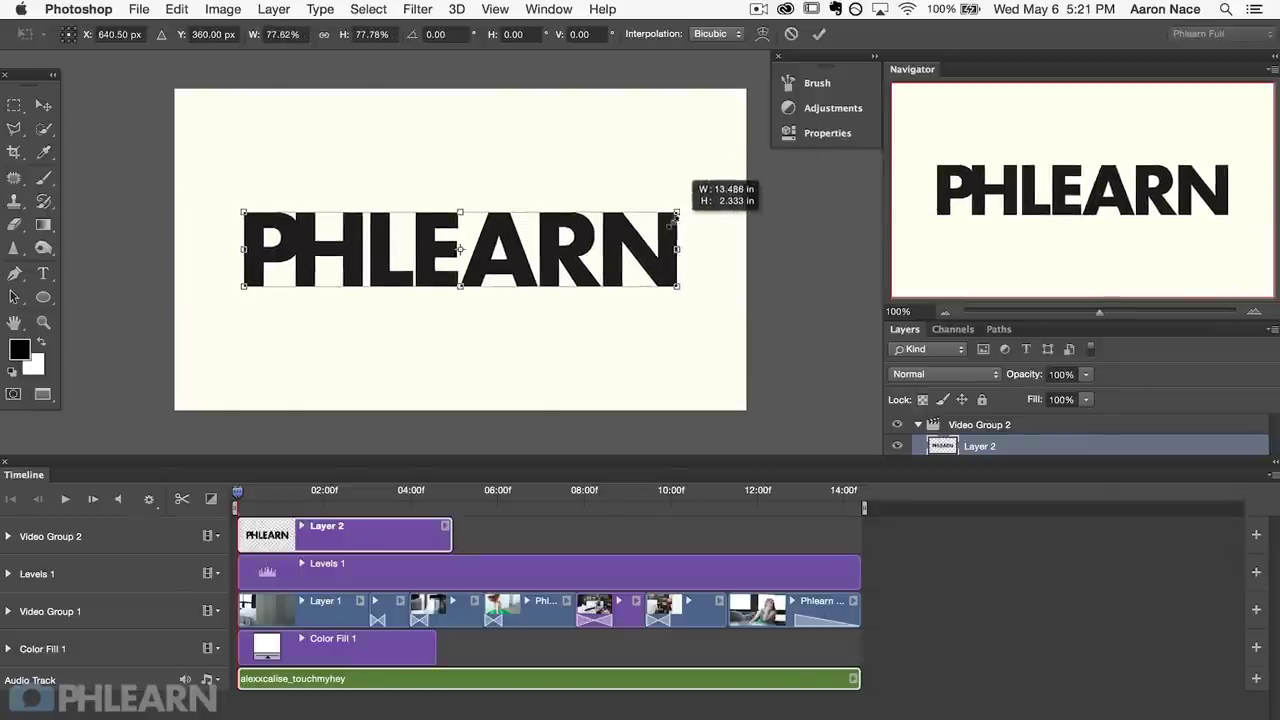
key("Return")
Scrub through the logo's masked reveal near the start of the timeline, and play the closing logo section.
left_click_drag(445, 492, 314, 499)
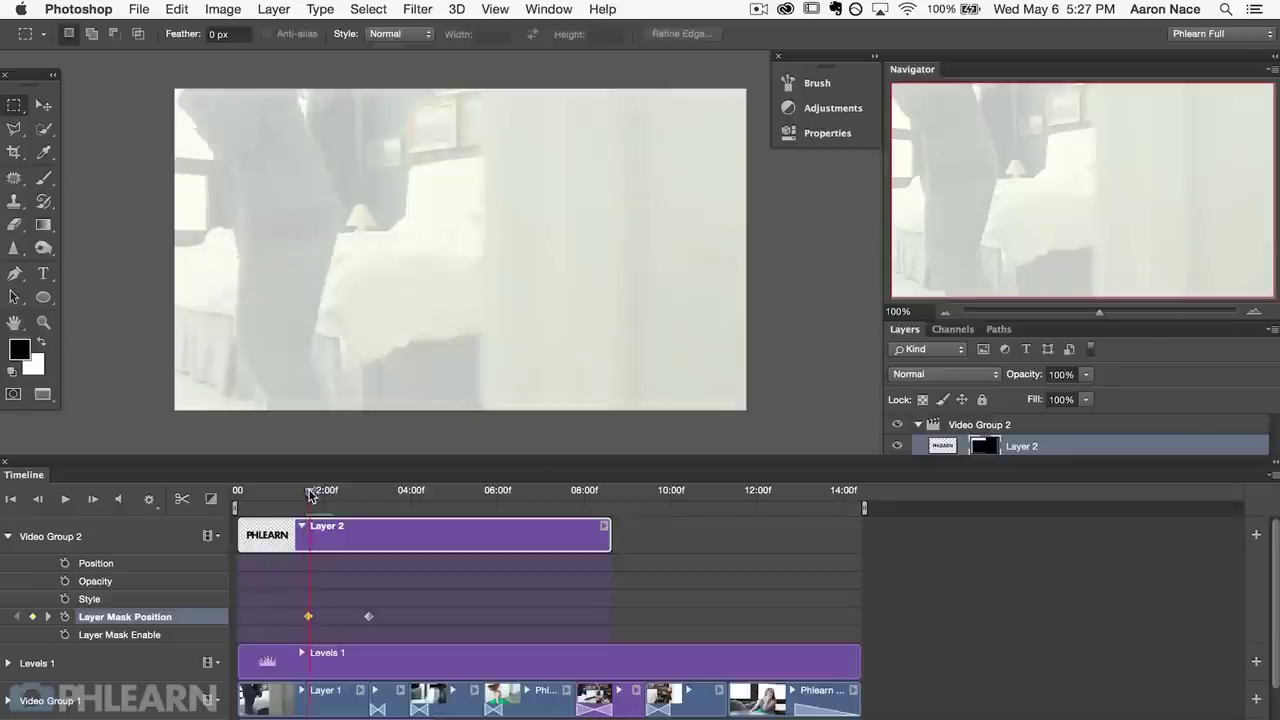
left_click_drag(310, 494, 356, 497)
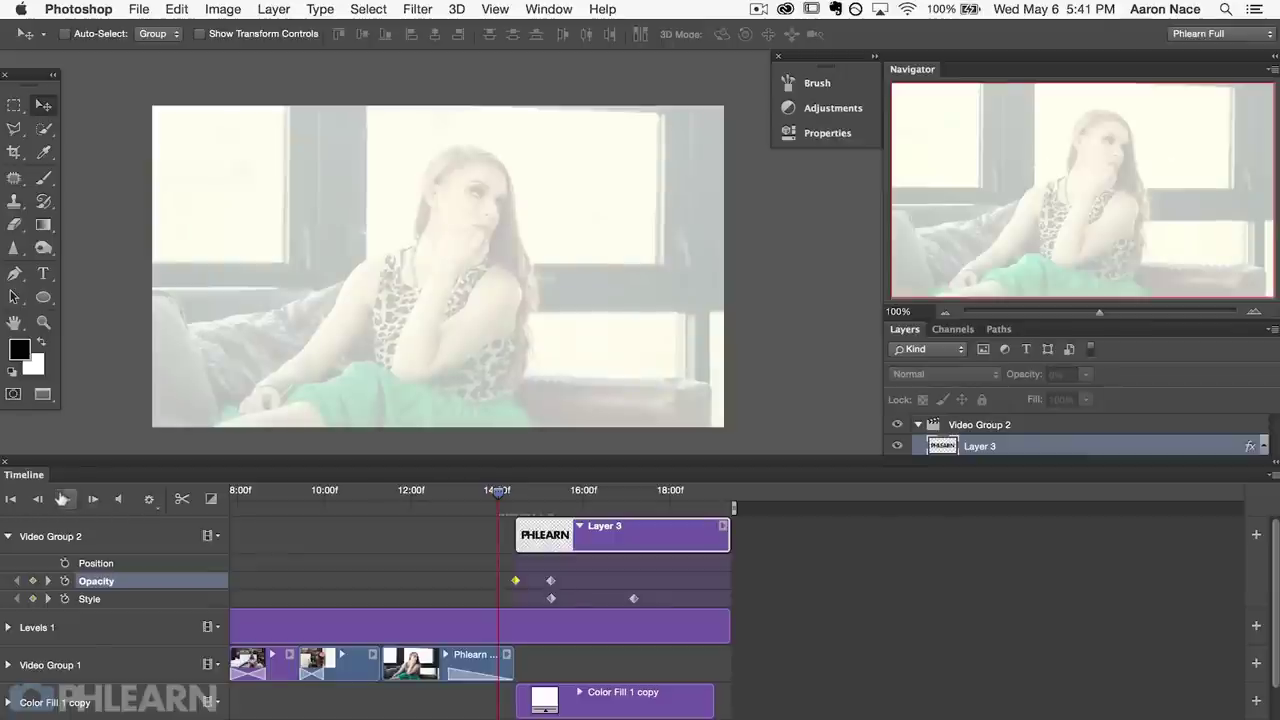
left_click(62, 499)
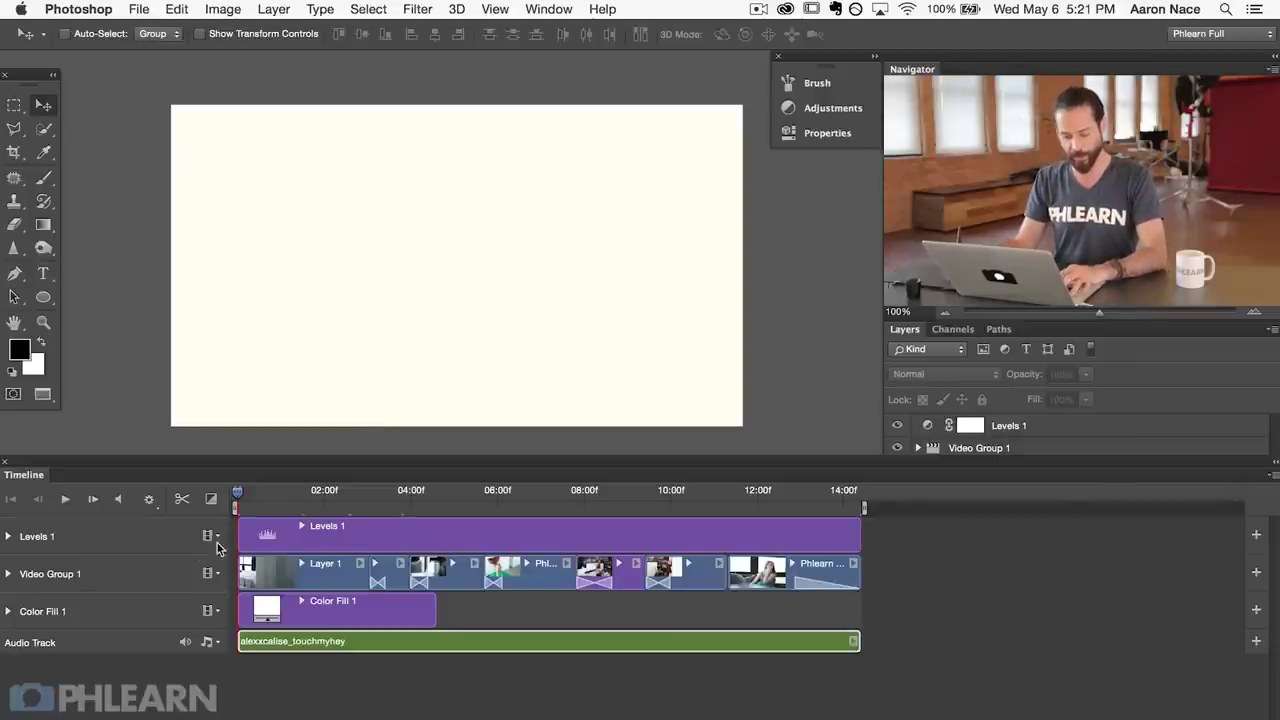
Create a new video group above the Levels 1 track and copy the PHLEARN logo from Phlearn_Black.eps into it.
left_click(210, 537)
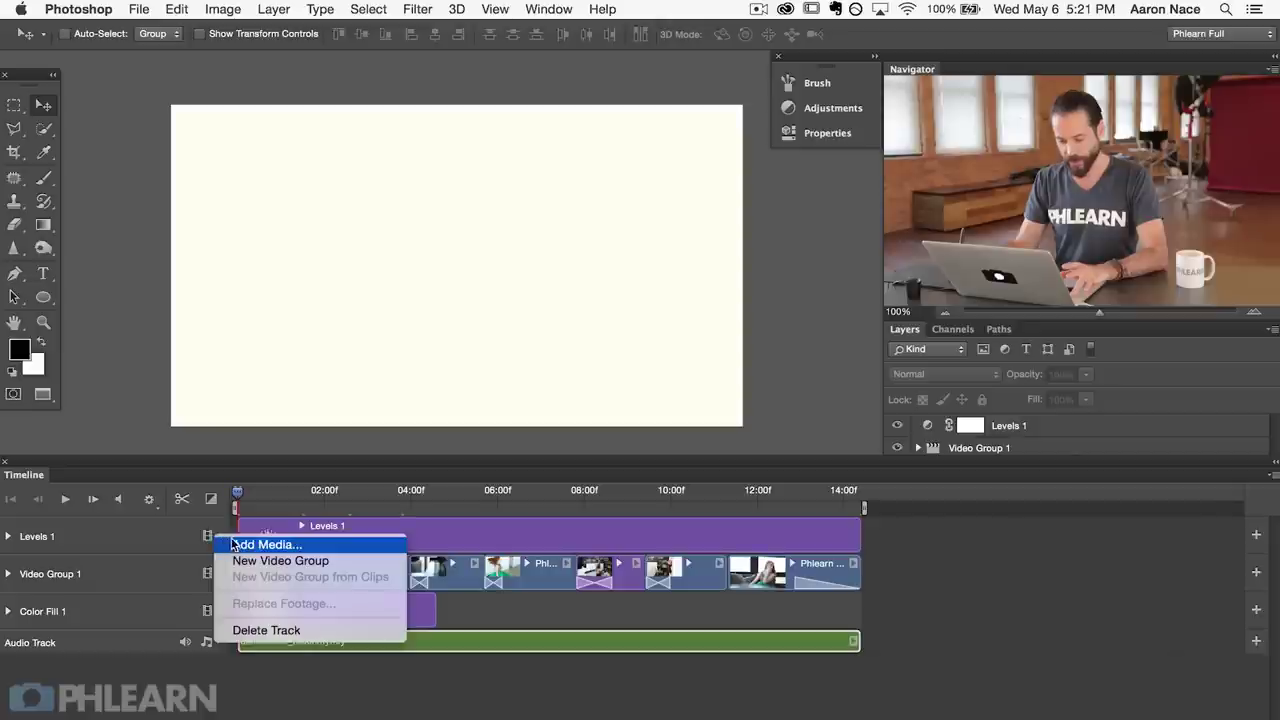
left_click(249, 562)
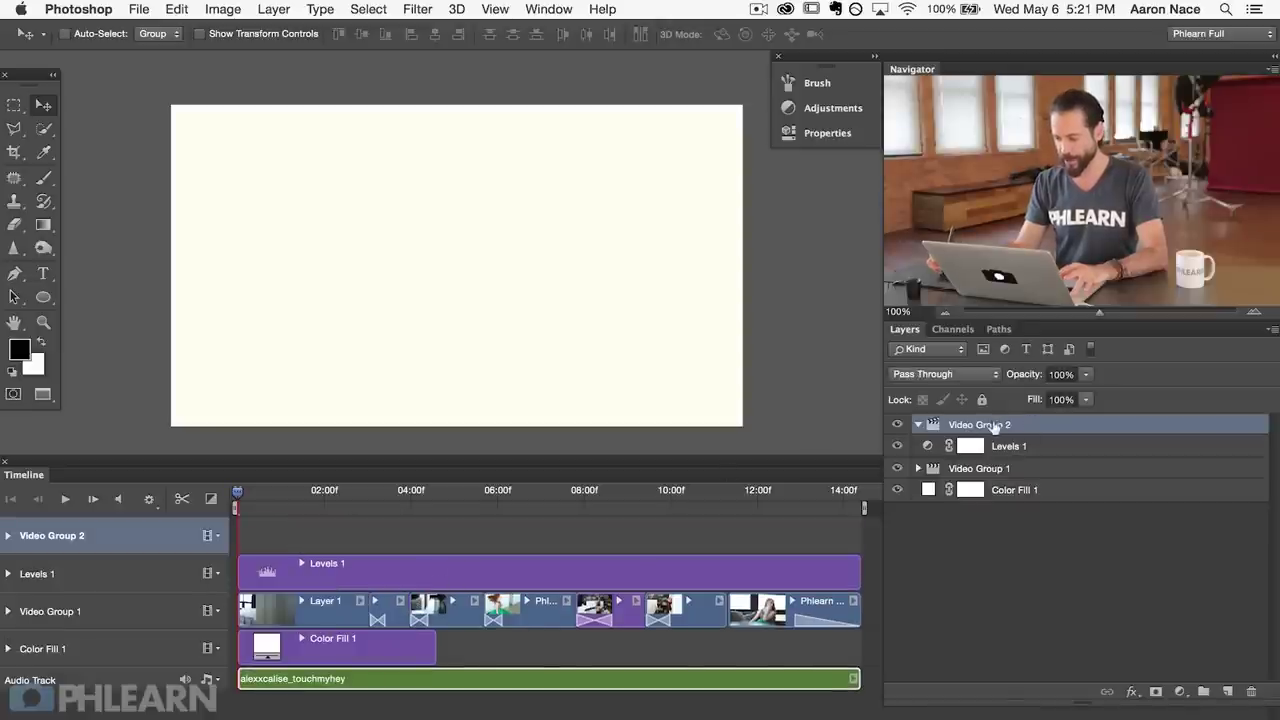
key("f")
key("f")
left_click(716, 199)
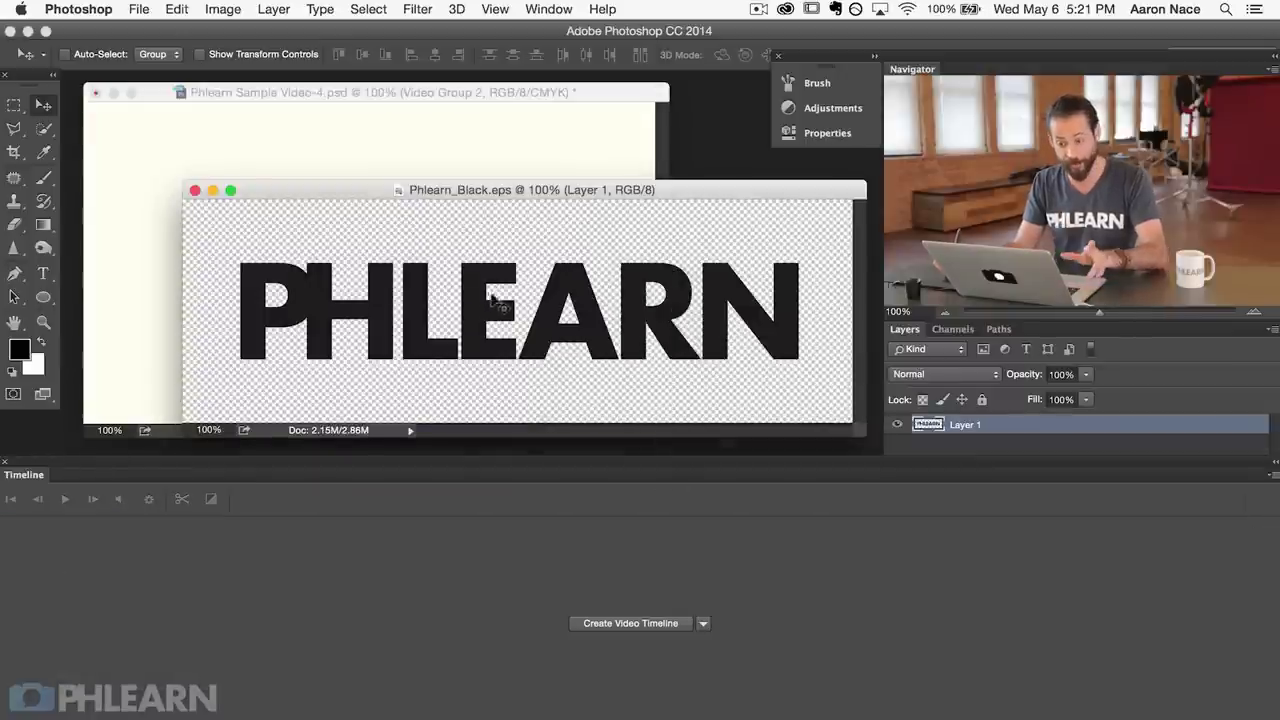
left_click_drag(543, 318, 506, 180)
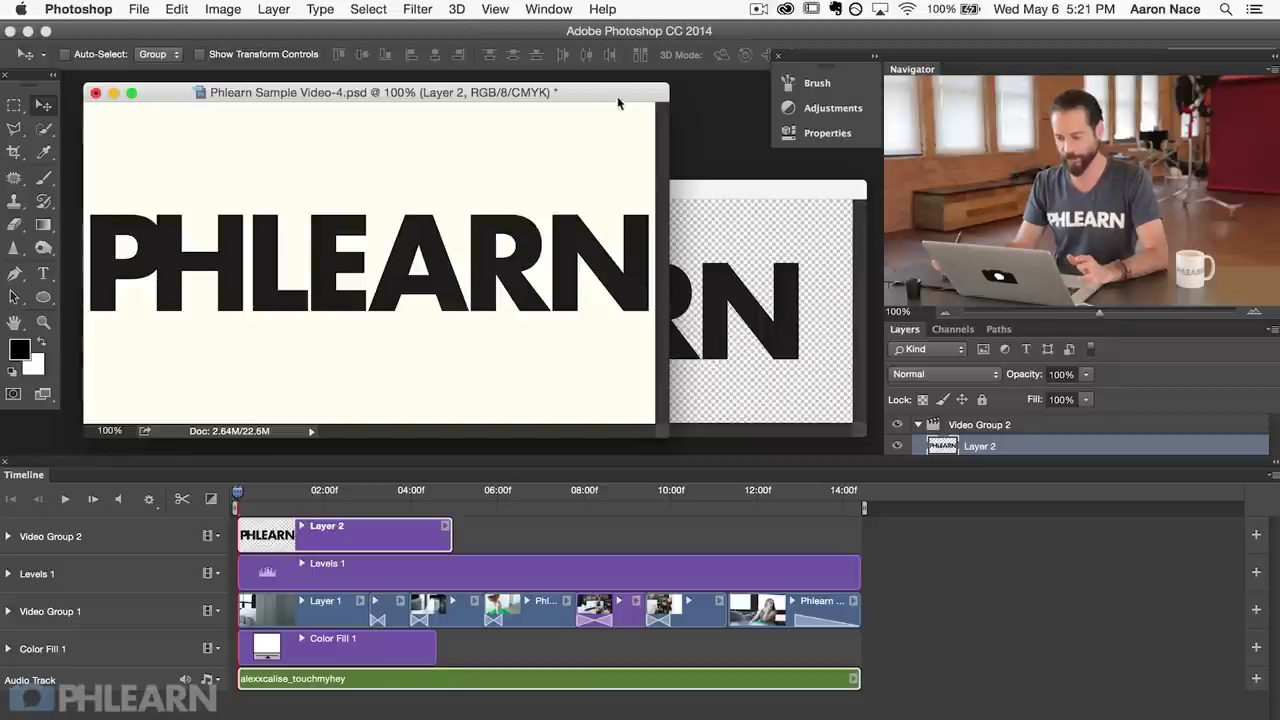
Return the video document to full-screen view and scale the PHLEARN logo down proportionally around its center, leaving side margins.
left_click_drag(618, 100, 617, 104)
key("f")
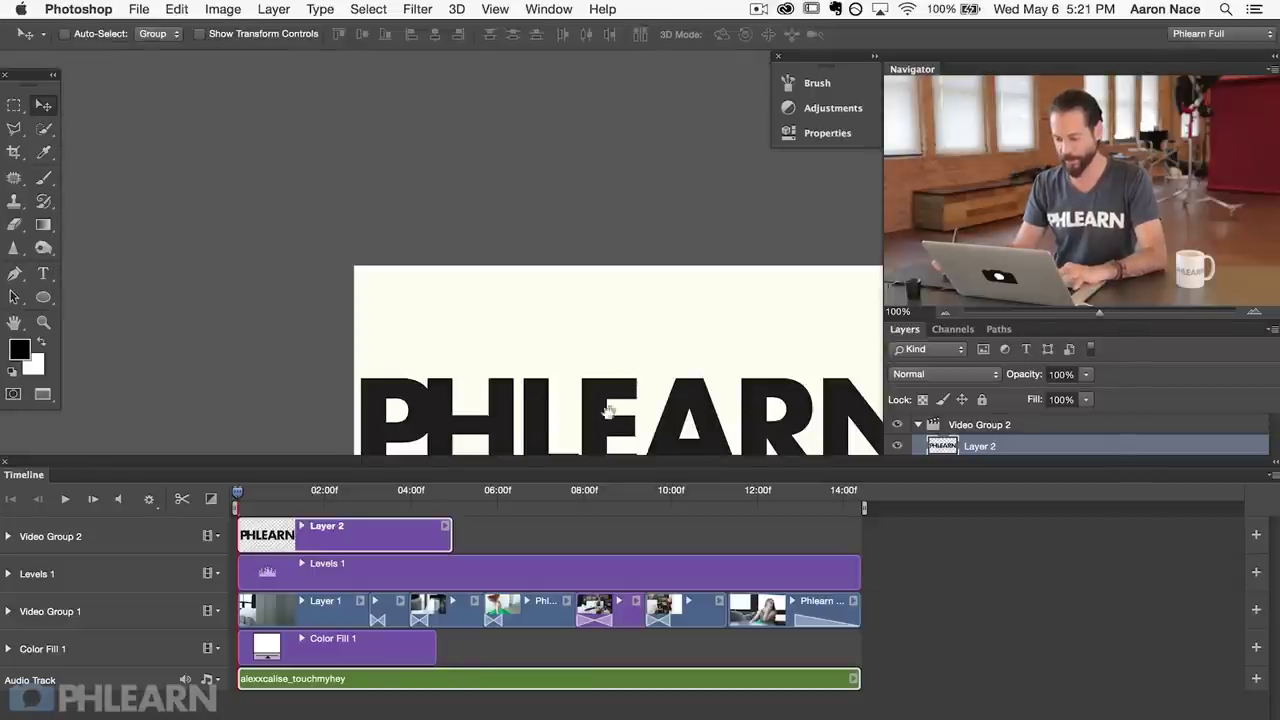
key("super+t")
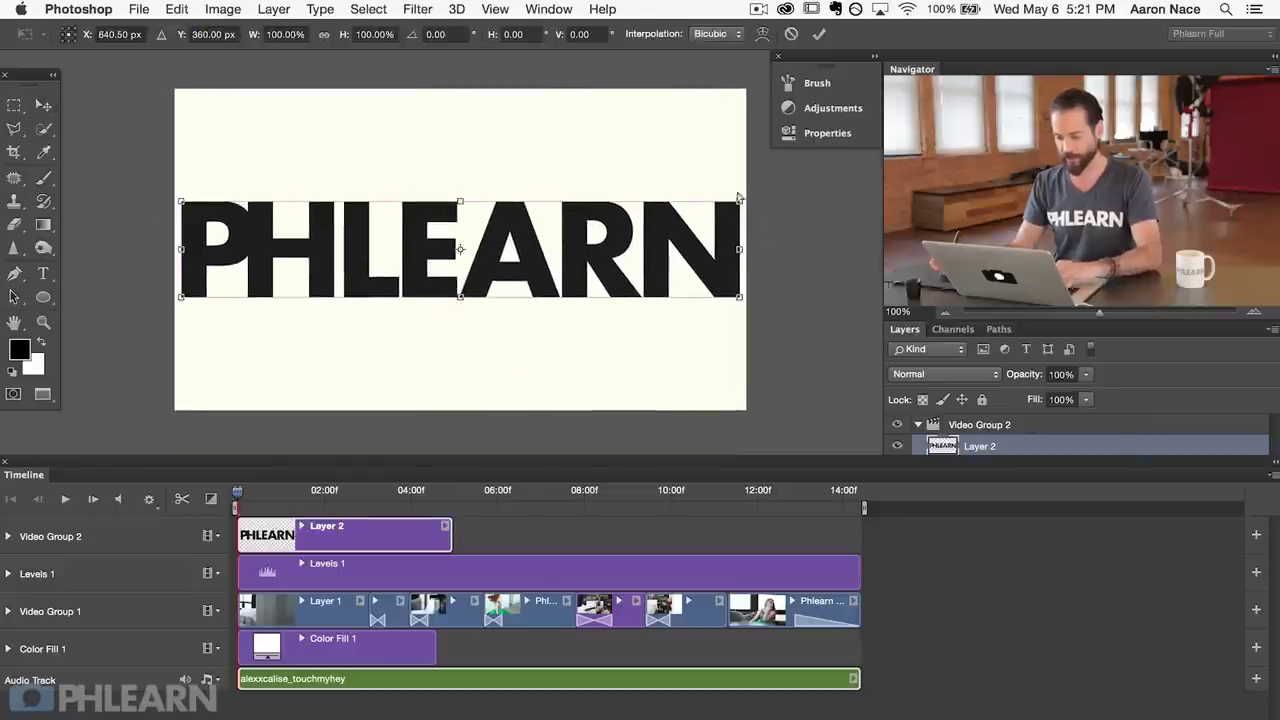
left_click_drag(738, 193, 671, 208)
key("Return")
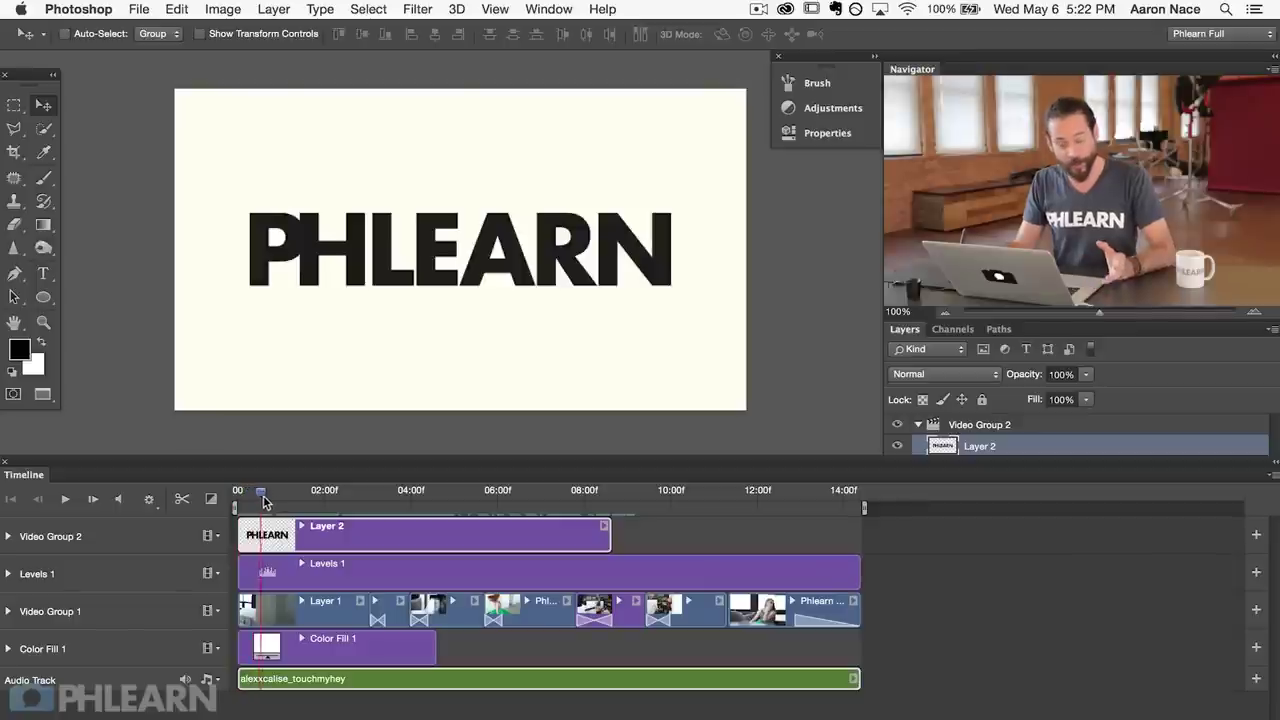
Scrub through the timeline to about 8 seconds to preview the logo over the footage.
left_click_drag(263, 500, 560, 500)
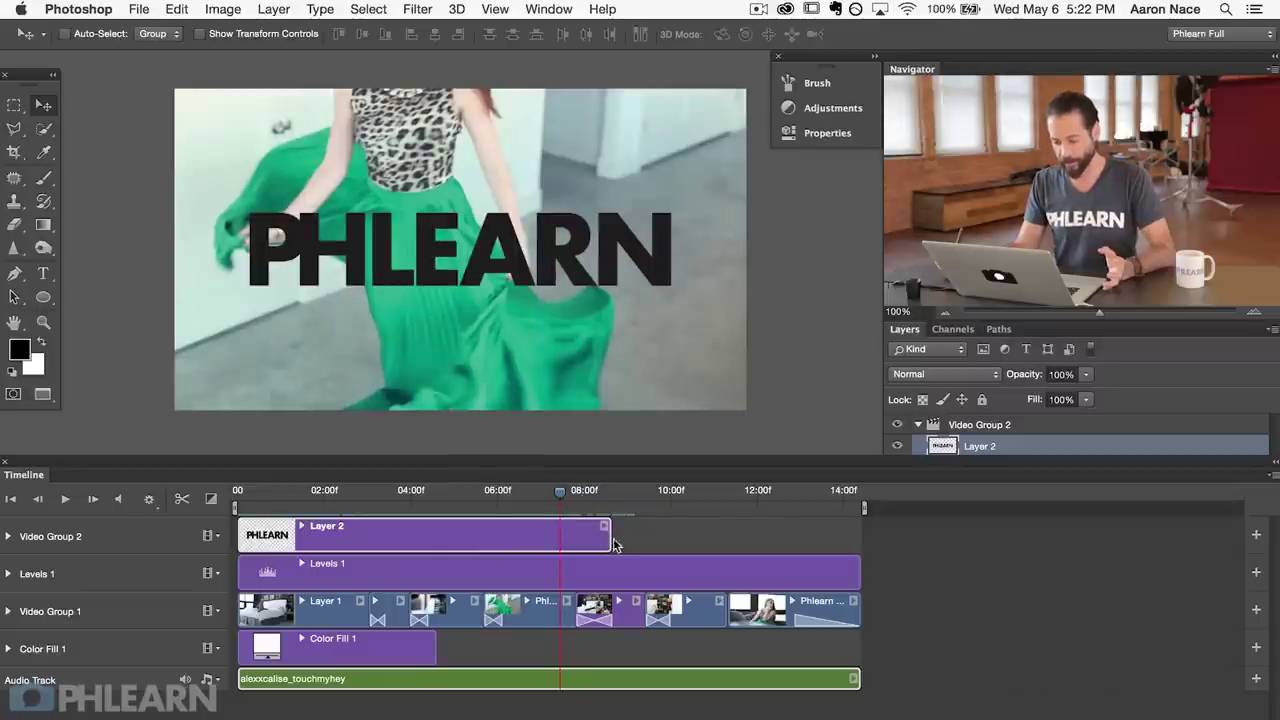
mouse_move(561, 492)
left_mouse_down()
mouse_move(651, 492)
mouse_move(575, 504)
mouse_move(623, 503)
mouse_move(581, 492)
left_mouse_up()
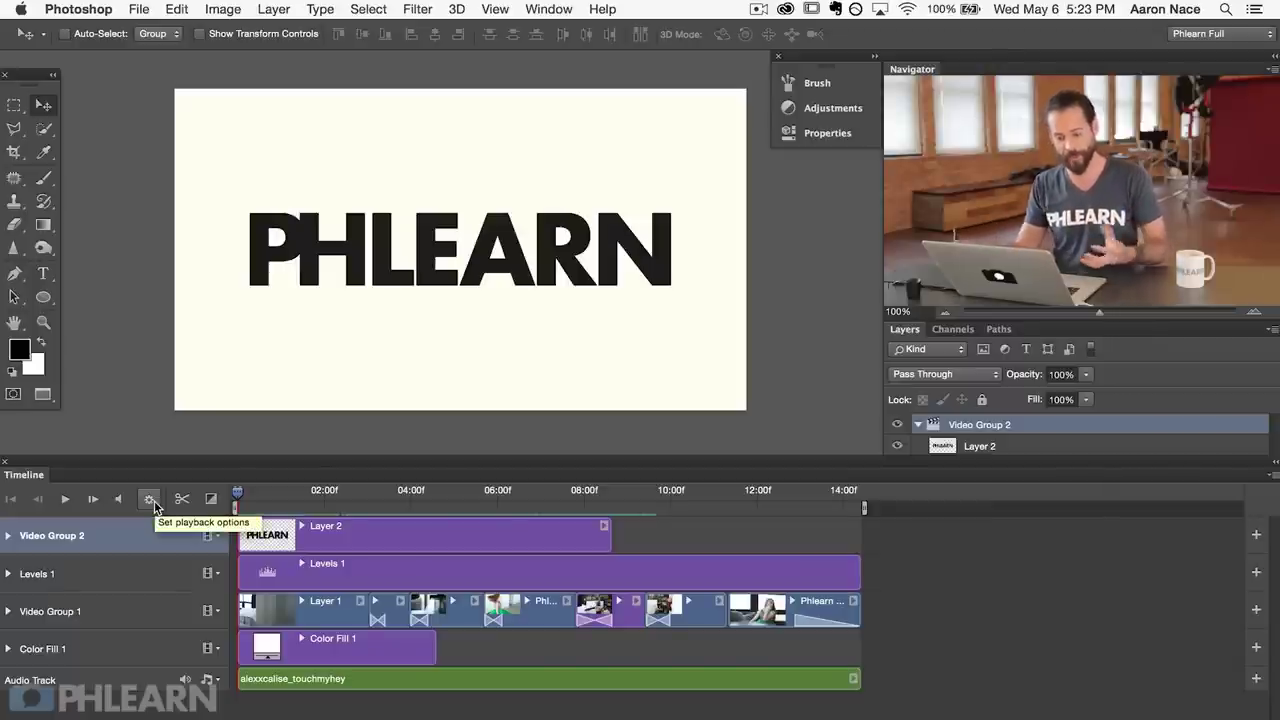
Add a layer mask to the PHLEARN logo layer and draw a horizontal black gradient that hides the word's first letters.
left_click(9, 537)
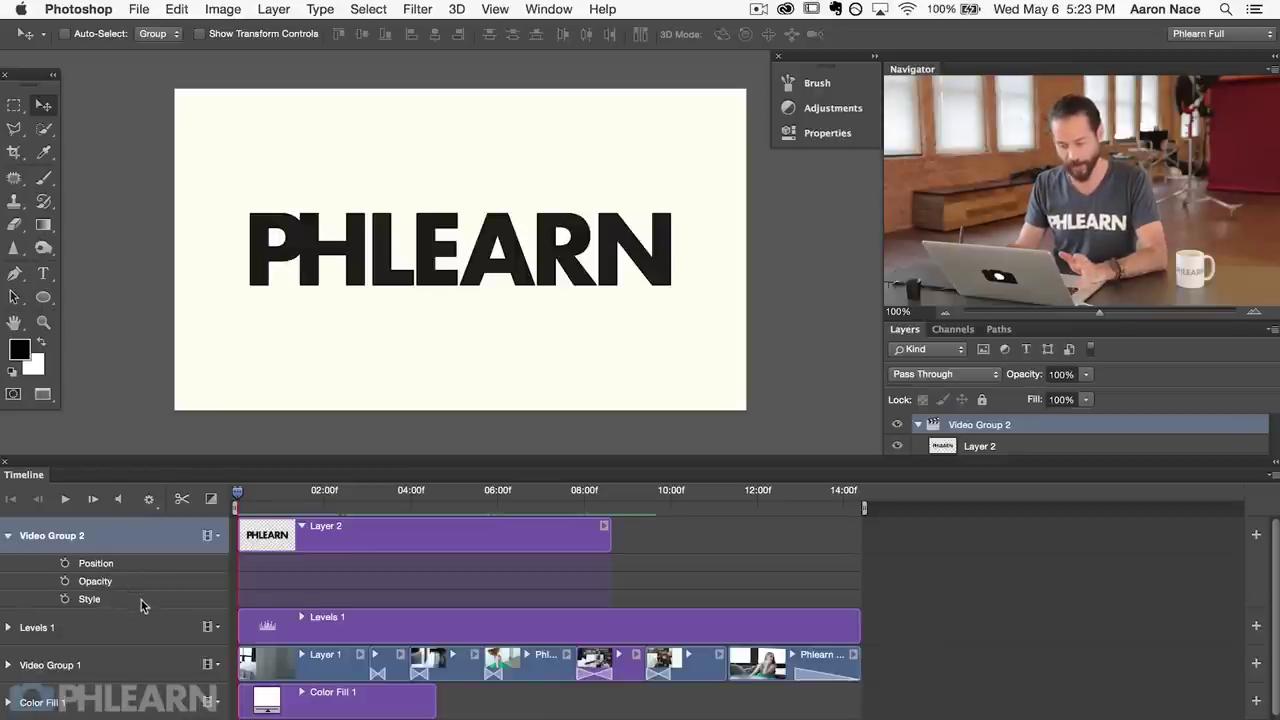
left_click(975, 447)
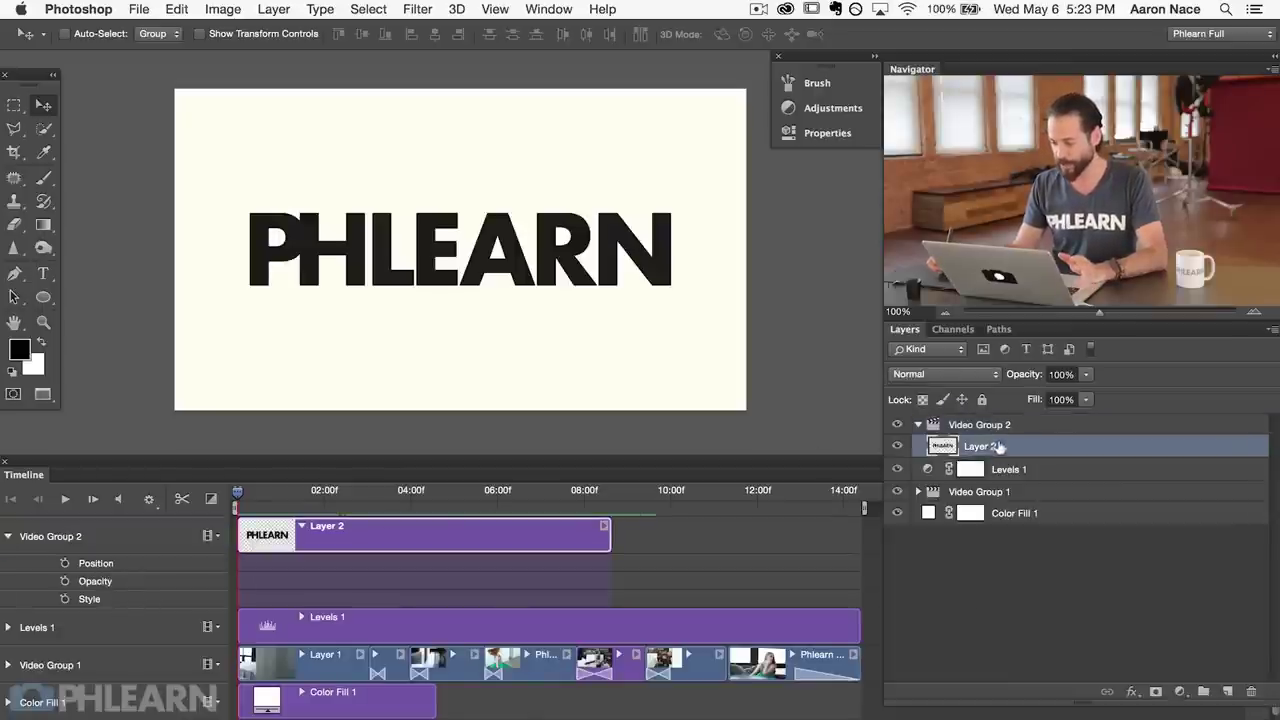
left_click(1154, 692)
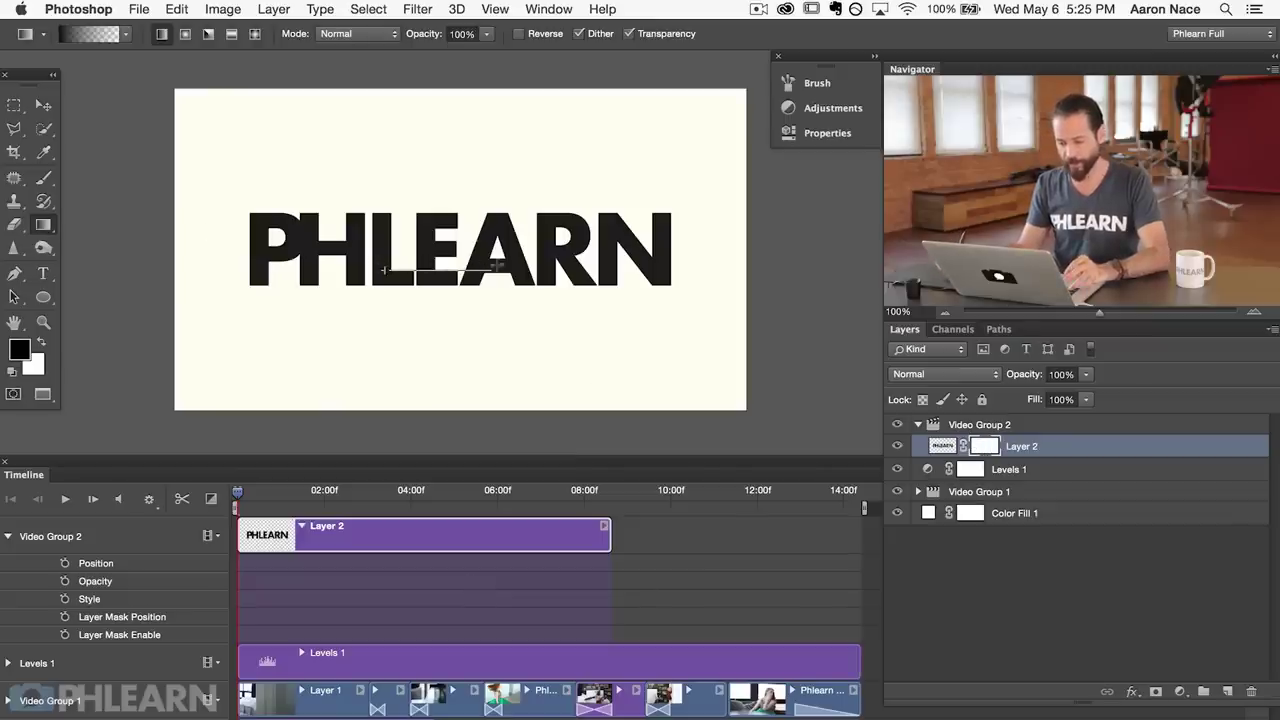
left_click_drag(486, 265, 488, 266)
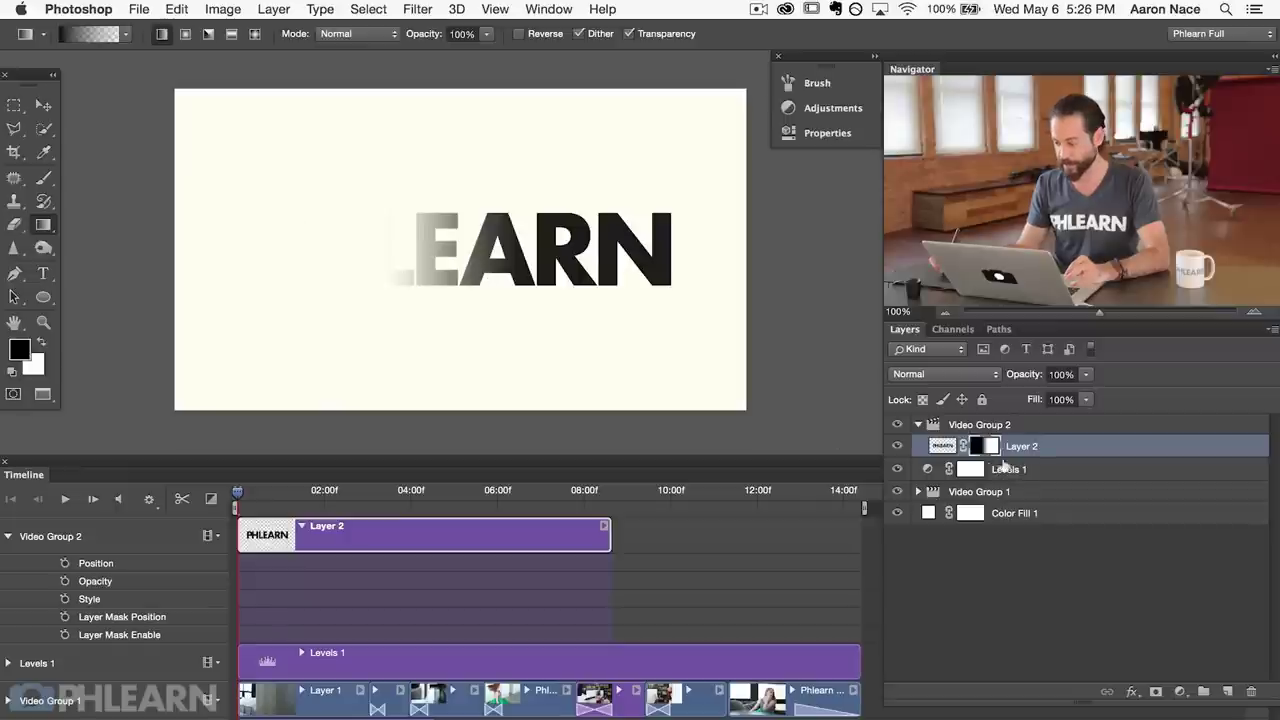
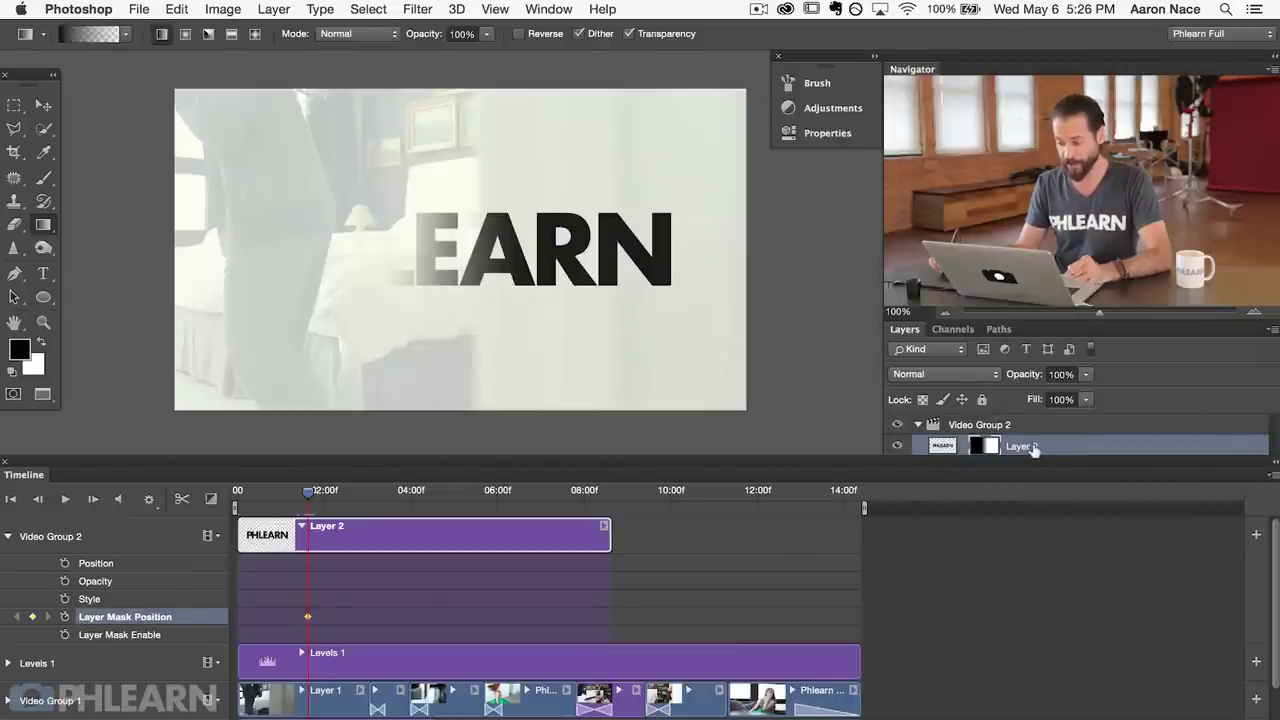
Add a Layer Mask Position keyframe at about 3 seconds and shift the logo's mask left to uncover the whole word.
left_click_drag(307, 500, 375, 498)
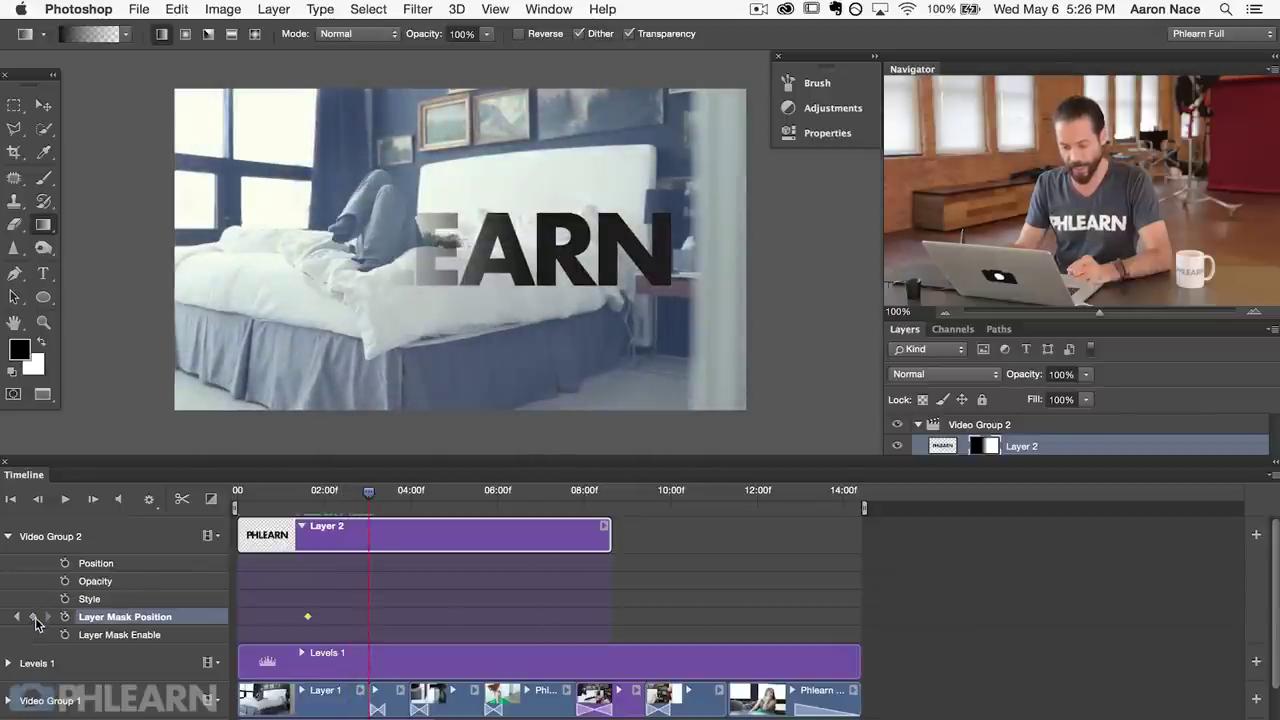
left_click(1063, 446)
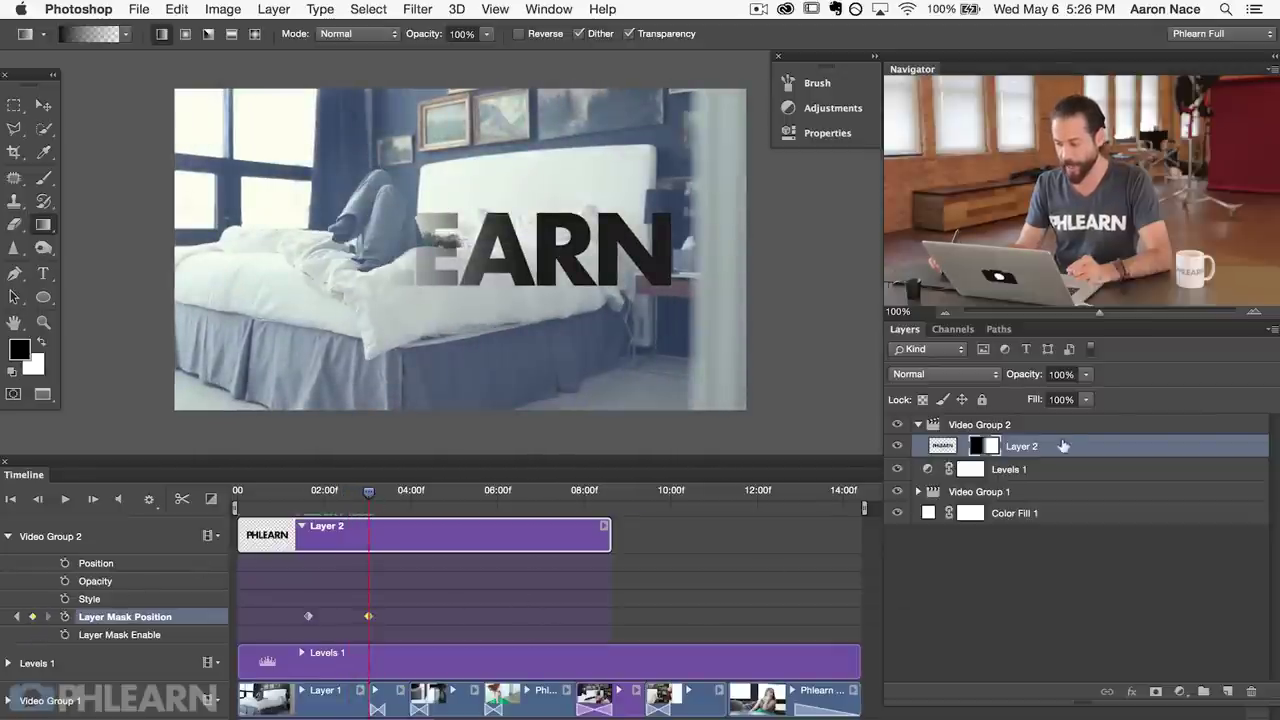
left_click(988, 446)
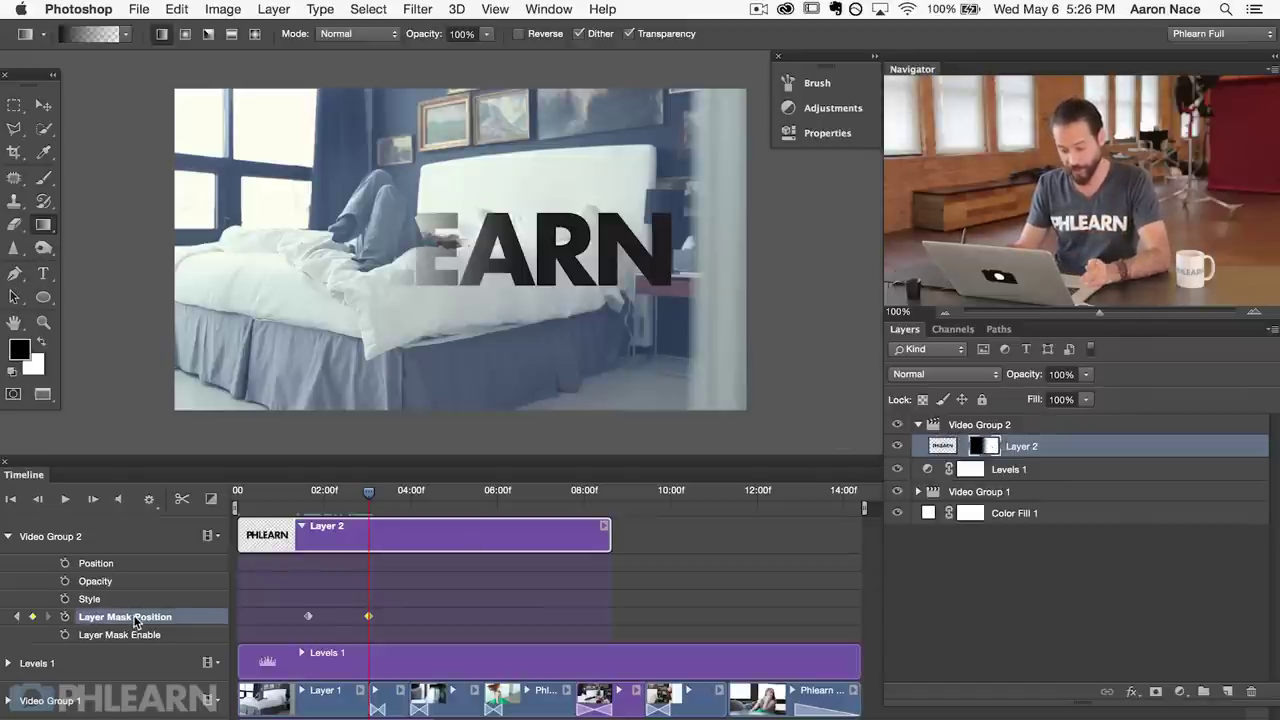
key("v")
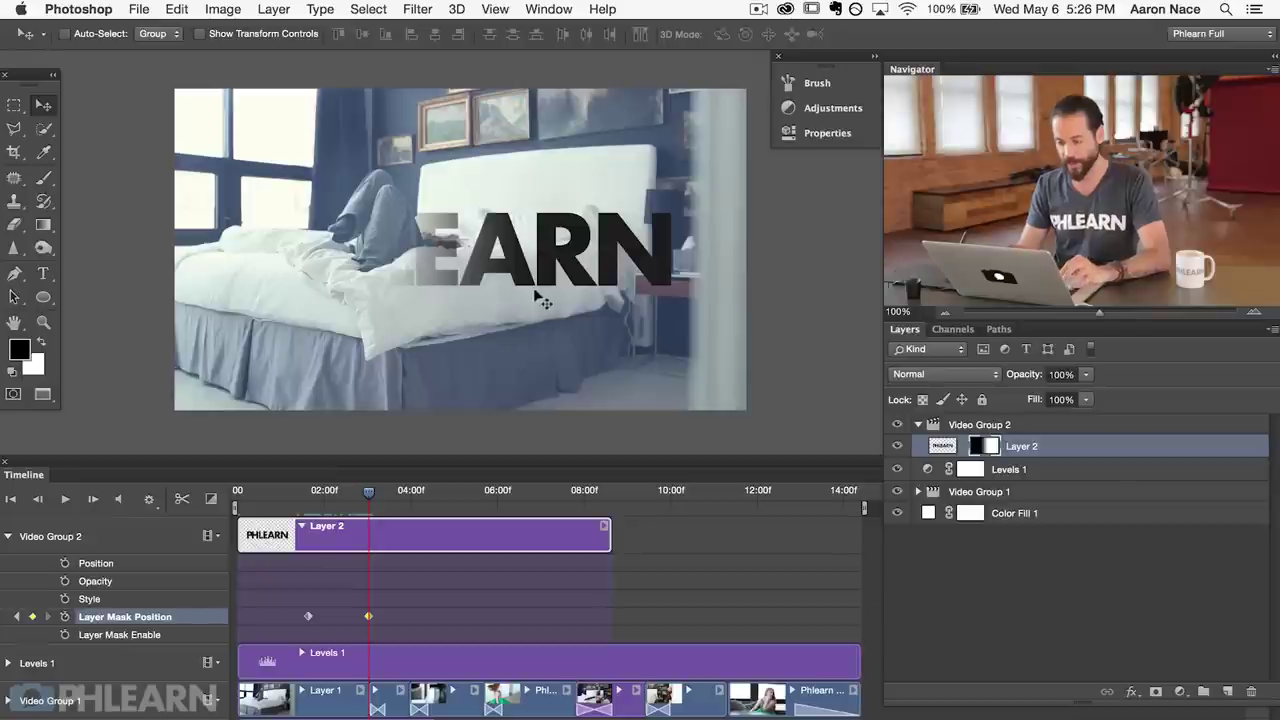
left_click_drag(594, 328, 312, 317)
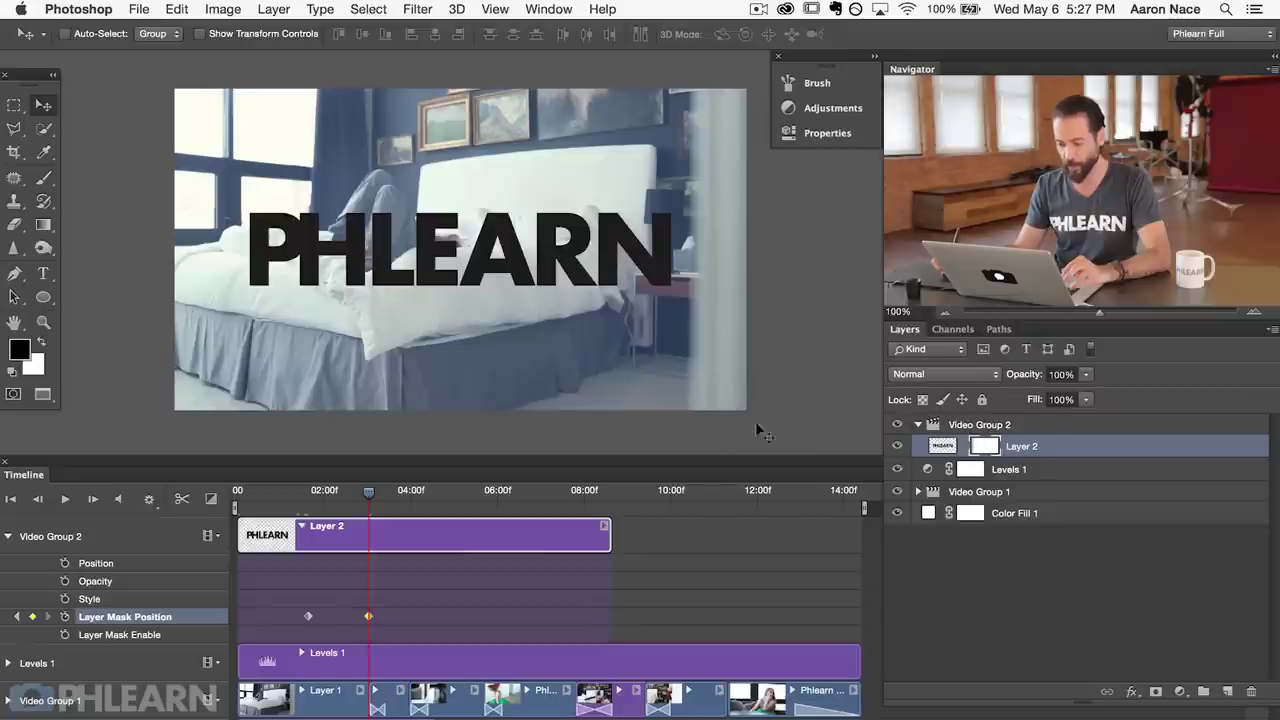
At the first Layer Mask Position keyframe, shift the logo's mask right so its black area covers the end of the word.
mouse_move(368, 497)
left_mouse_down()
mouse_move(304, 506)
mouse_move(368, 510)
left_mouse_up()
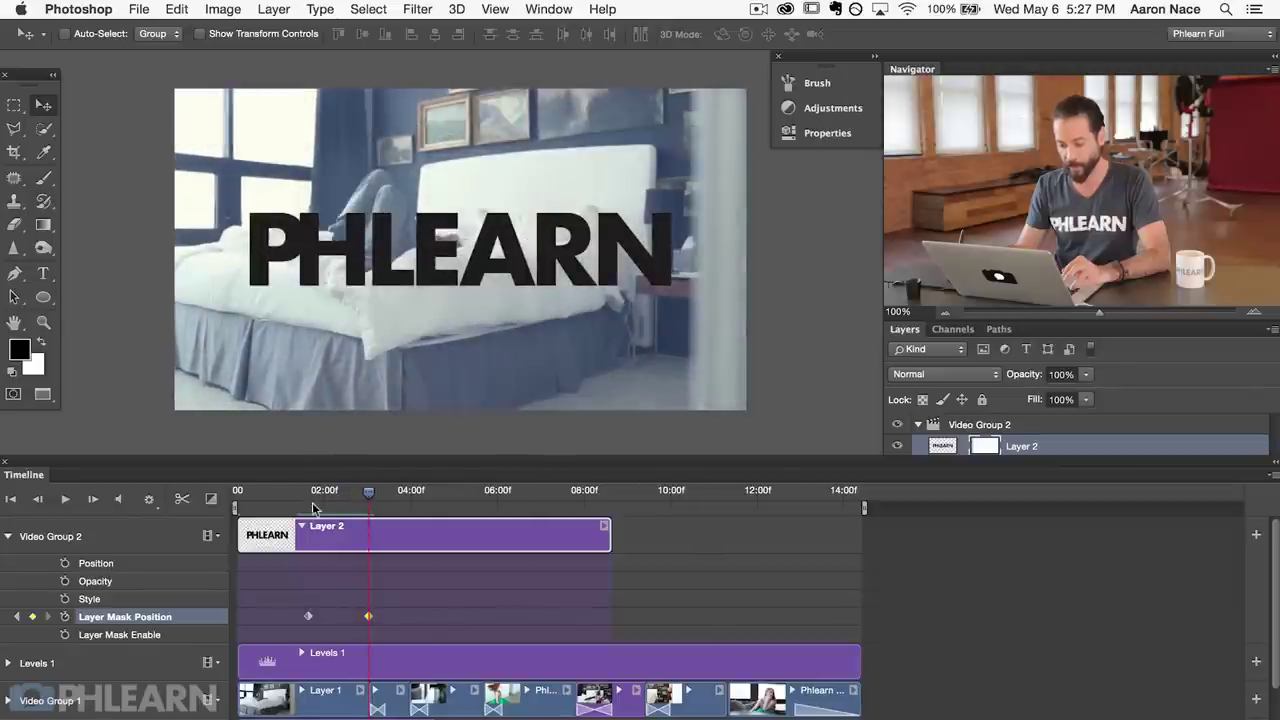
left_click(307, 500)
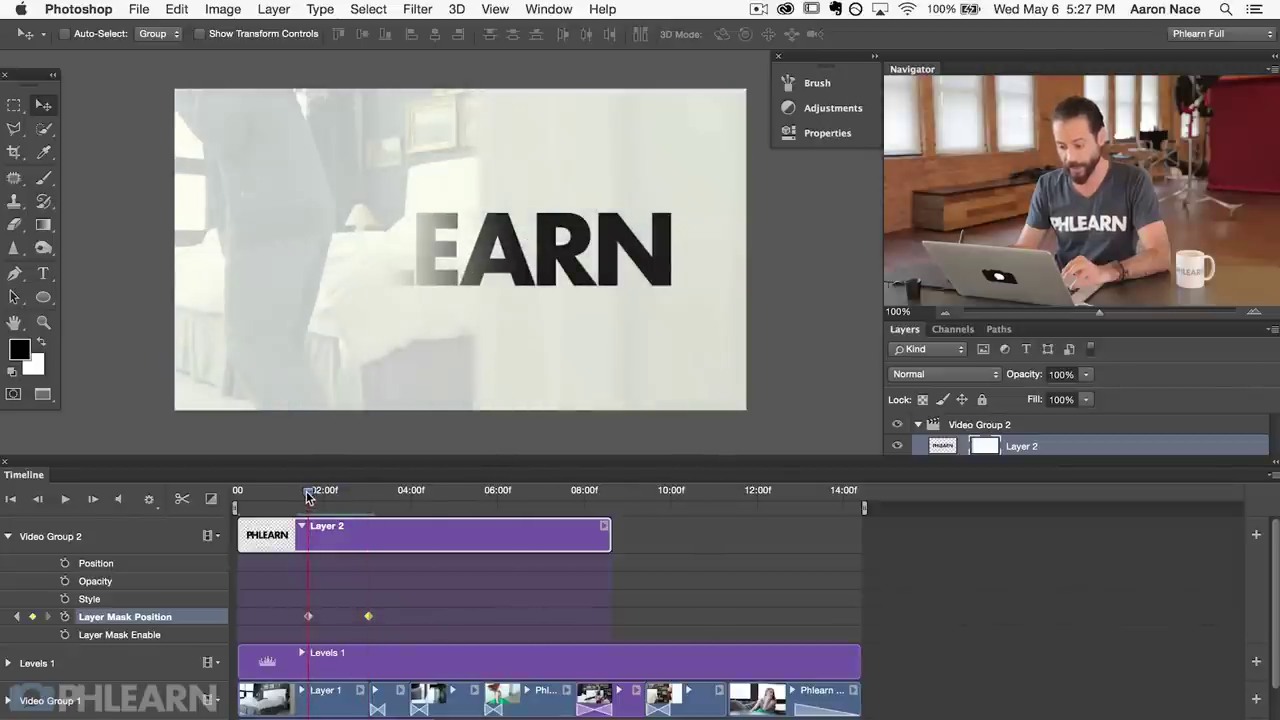
mouse_move(307, 497)
left_mouse_down()
mouse_move(370, 500)
mouse_move(310, 500)
left_mouse_up()
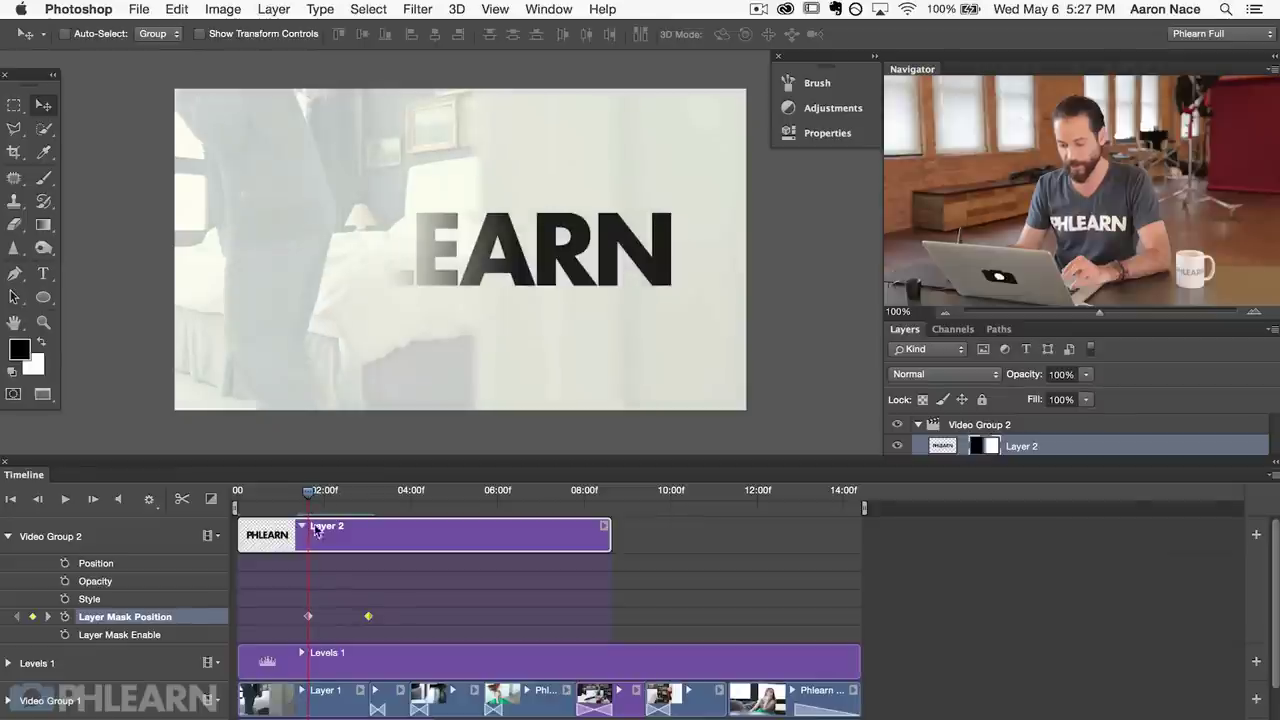
left_click(1021, 447)
left_click_drag(398, 380, 716, 398)
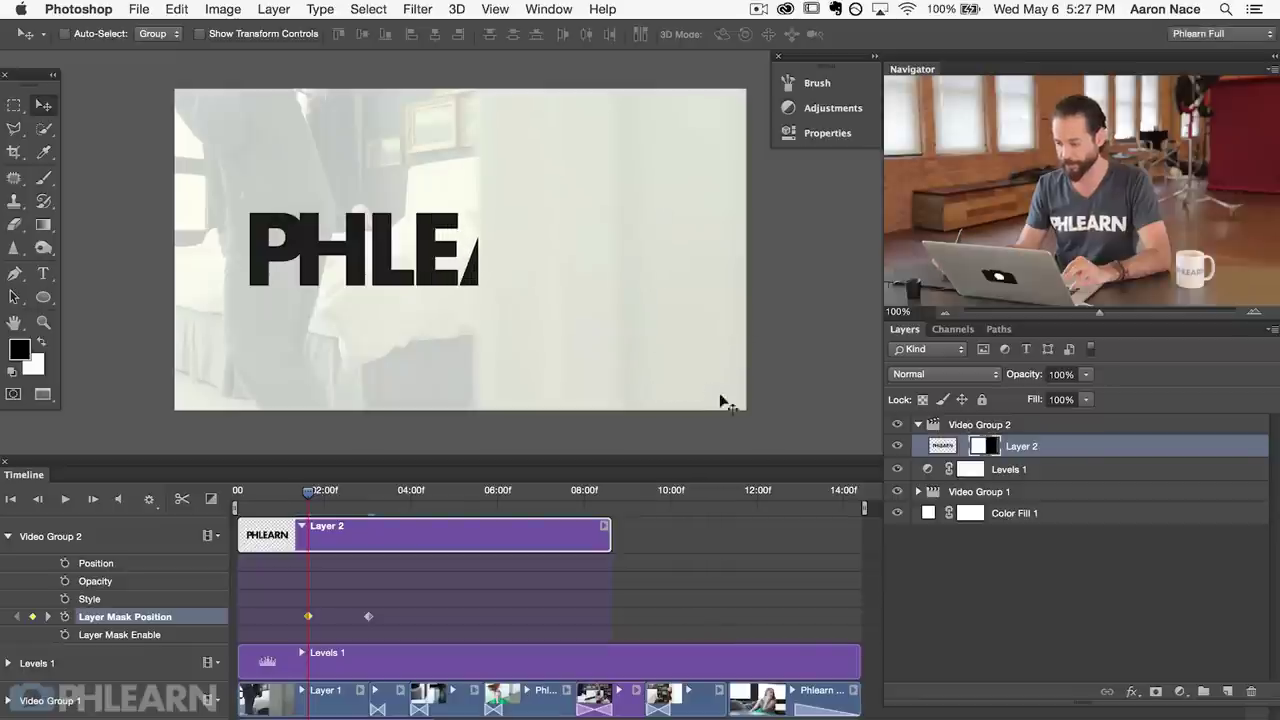
Select a rectangle around the logo letters still showing, fill the mask there with black at 100% opacity, and deselect.
key("m")
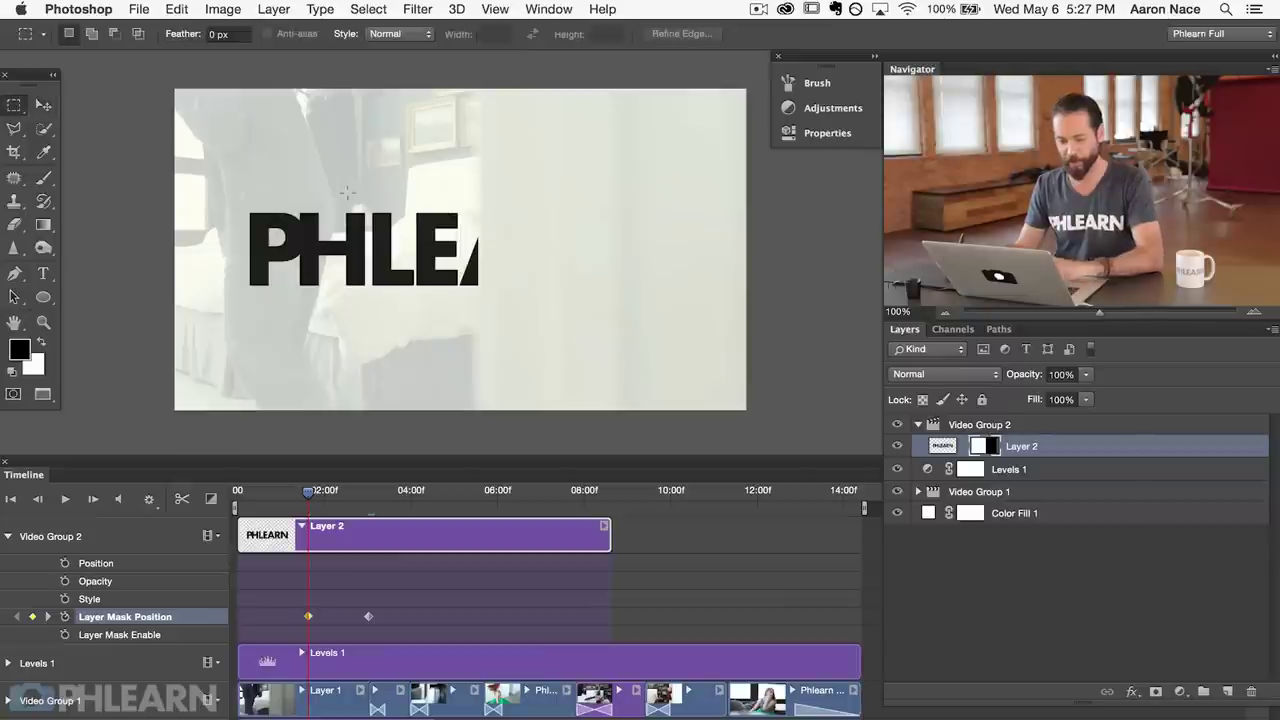
left_click_drag(193, 137, 491, 400)
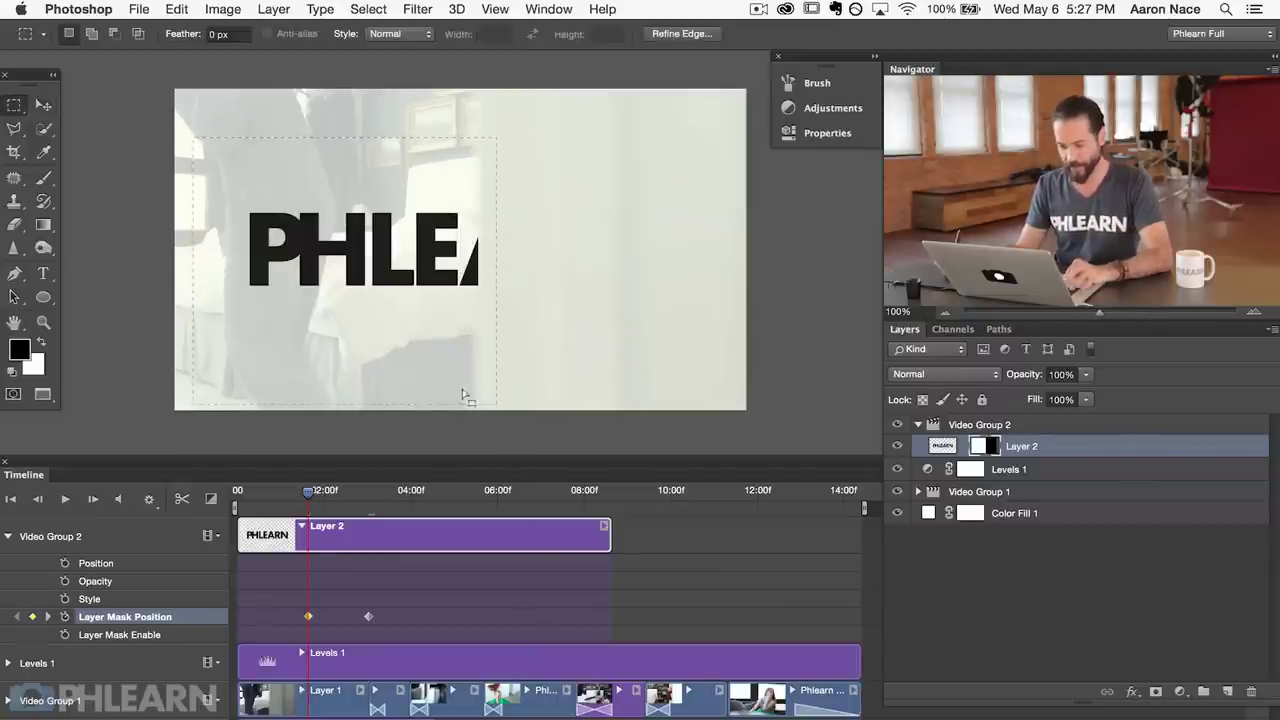
key("shift+BackSpace")
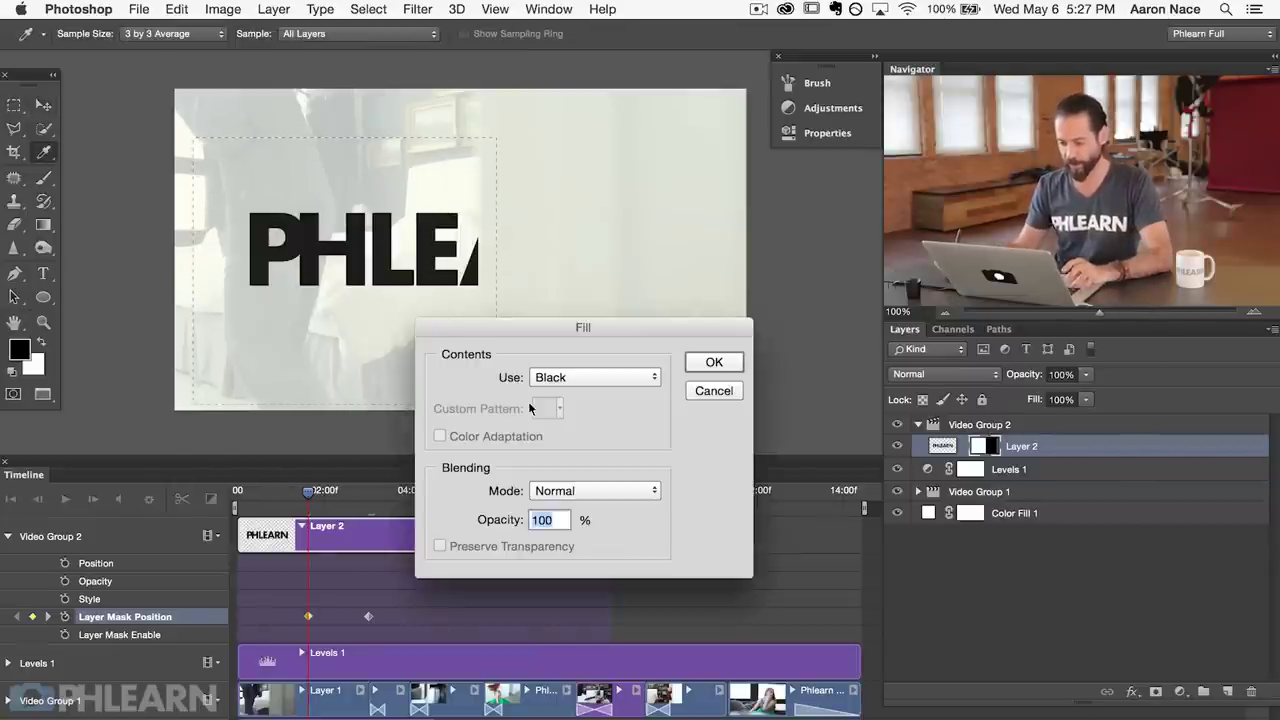
left_click(714, 362)
key("super+d")
Preview the logo reveal and move the second Layer Mask Position keyframe earlier, to just past 2 seconds.
mouse_move(309, 497)
left_mouse_down()
mouse_move(323, 497)
mouse_move(308, 500)
left_mouse_up()
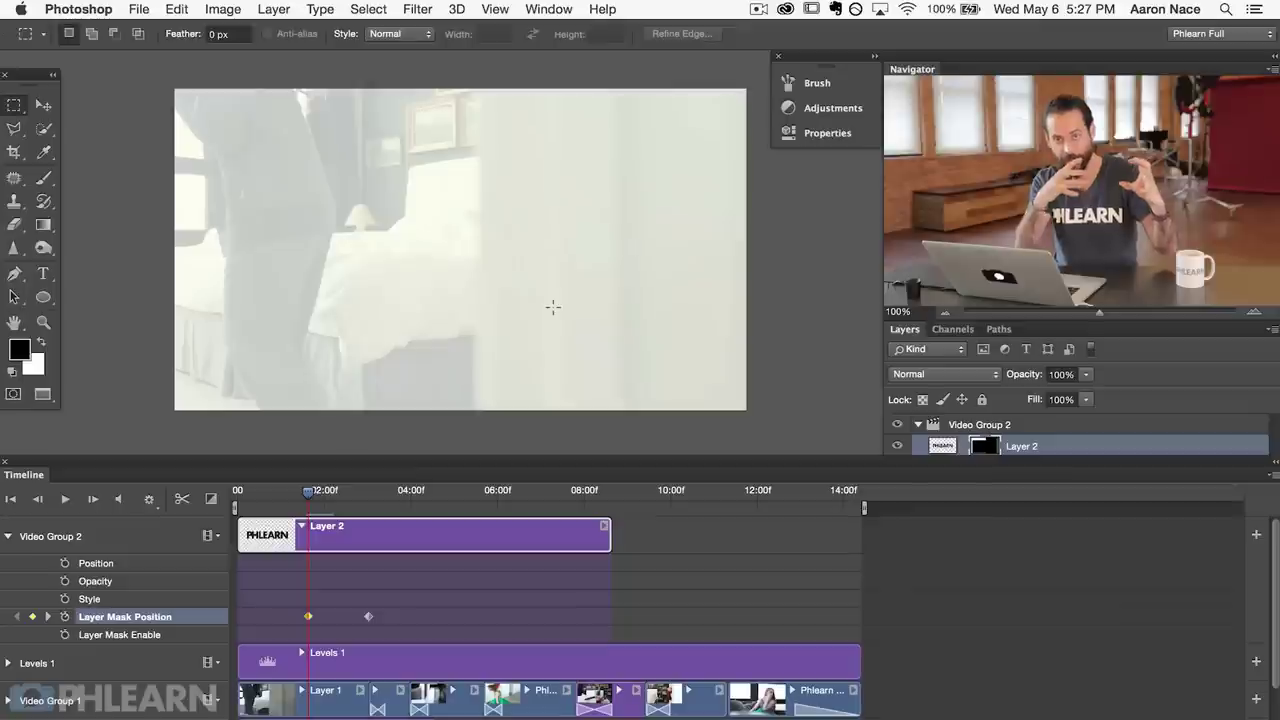
left_click_drag(306, 496, 370, 500)
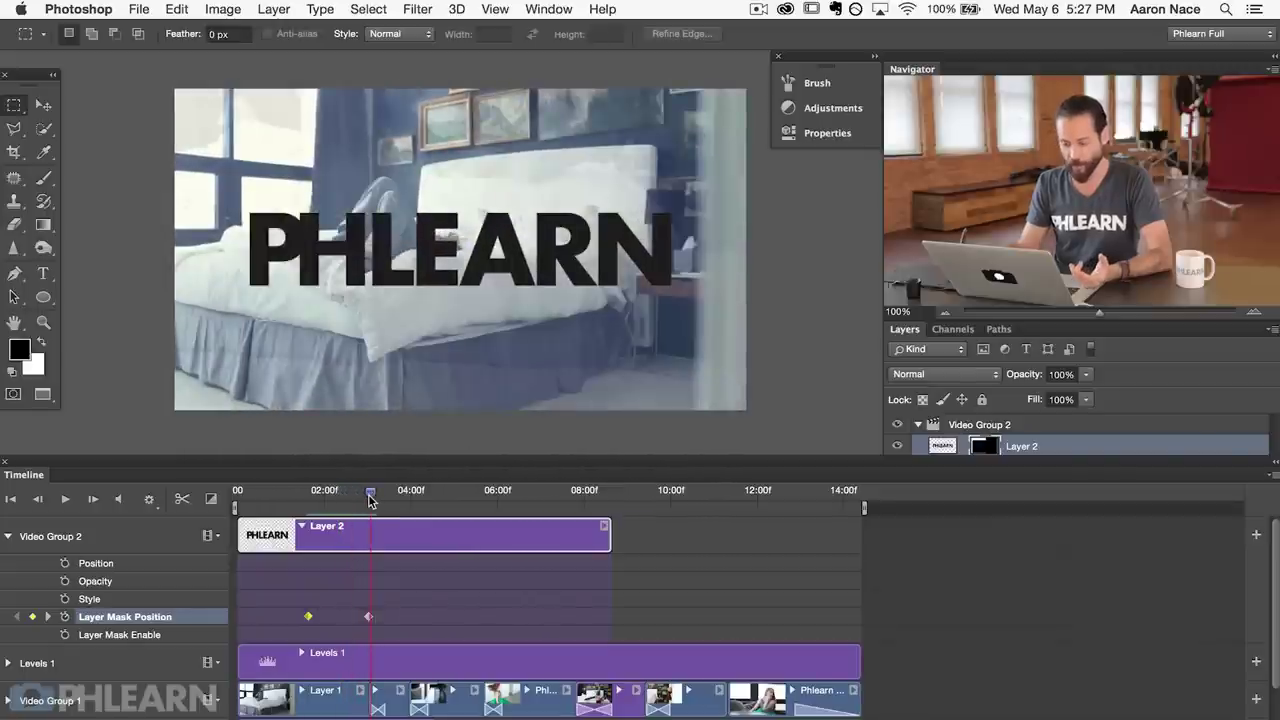
left_click_drag(369, 615, 336, 617)
left_click_drag(326, 495, 298, 492)
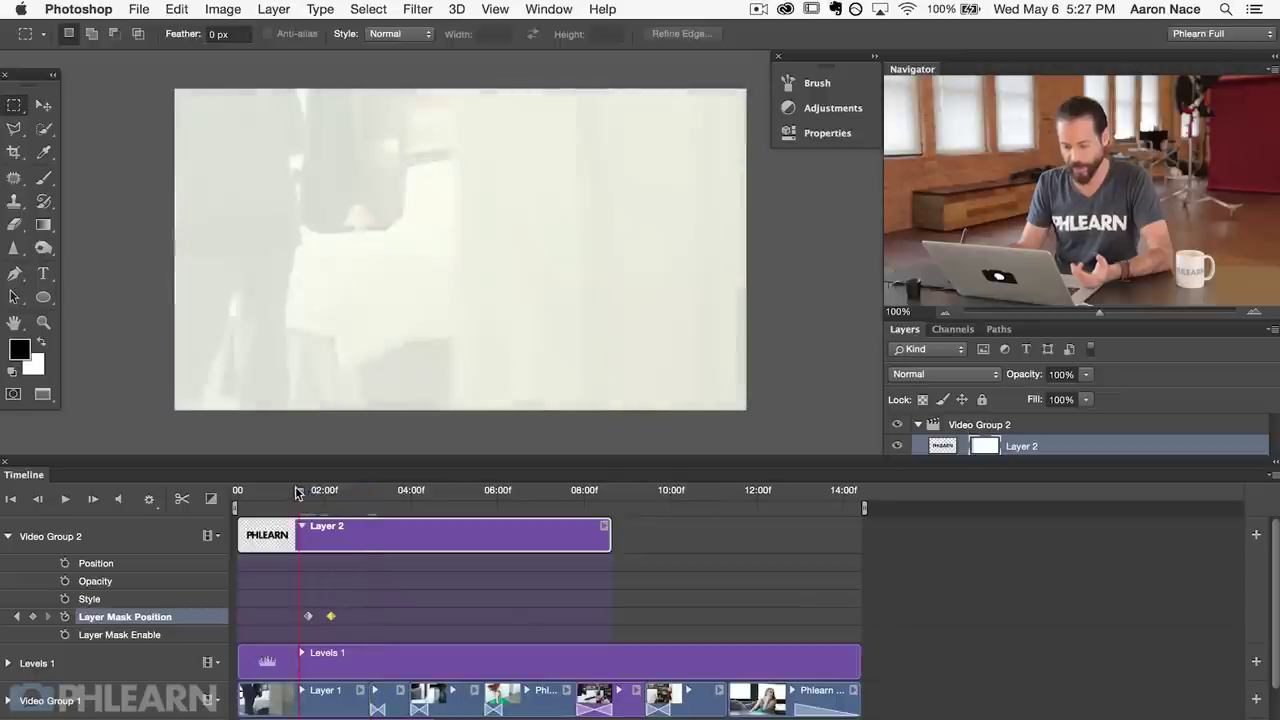
Move the second Layer Mask Position keyframe out to about 7 seconds and preview the slower logo reveal.
left_click(61, 498)
left_click(61, 498)
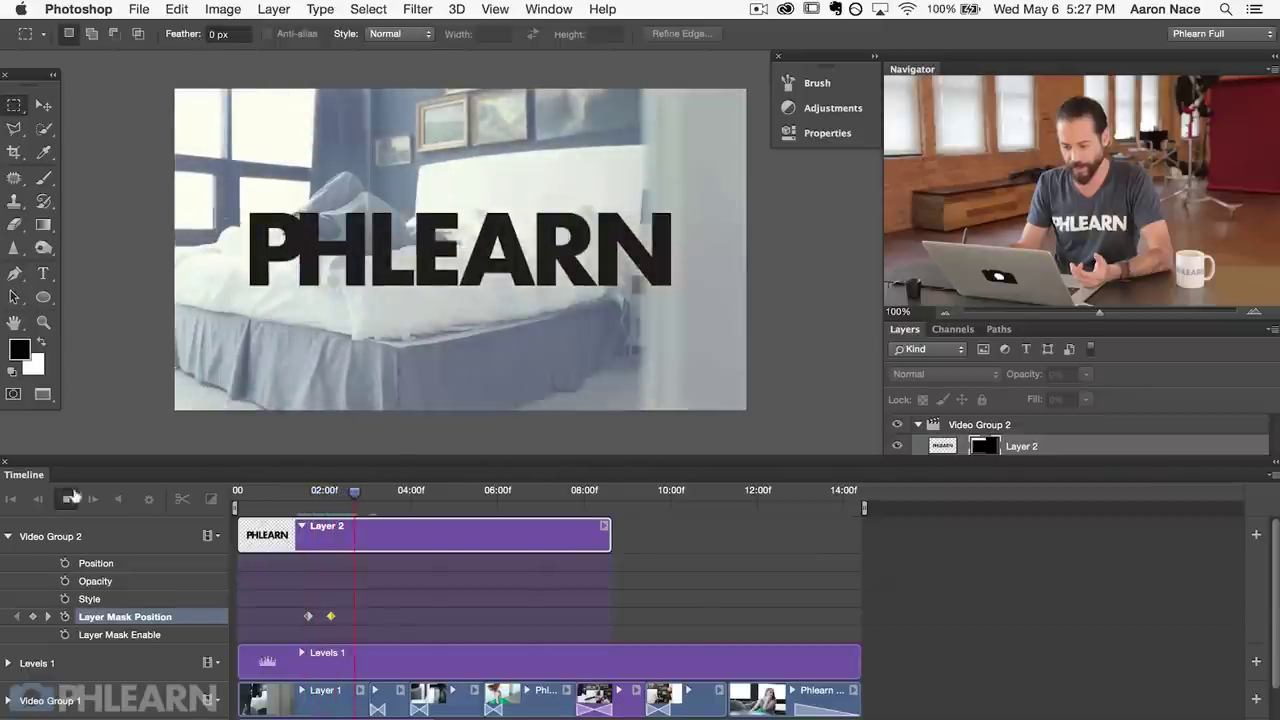
left_click_drag(370, 620, 535, 617)
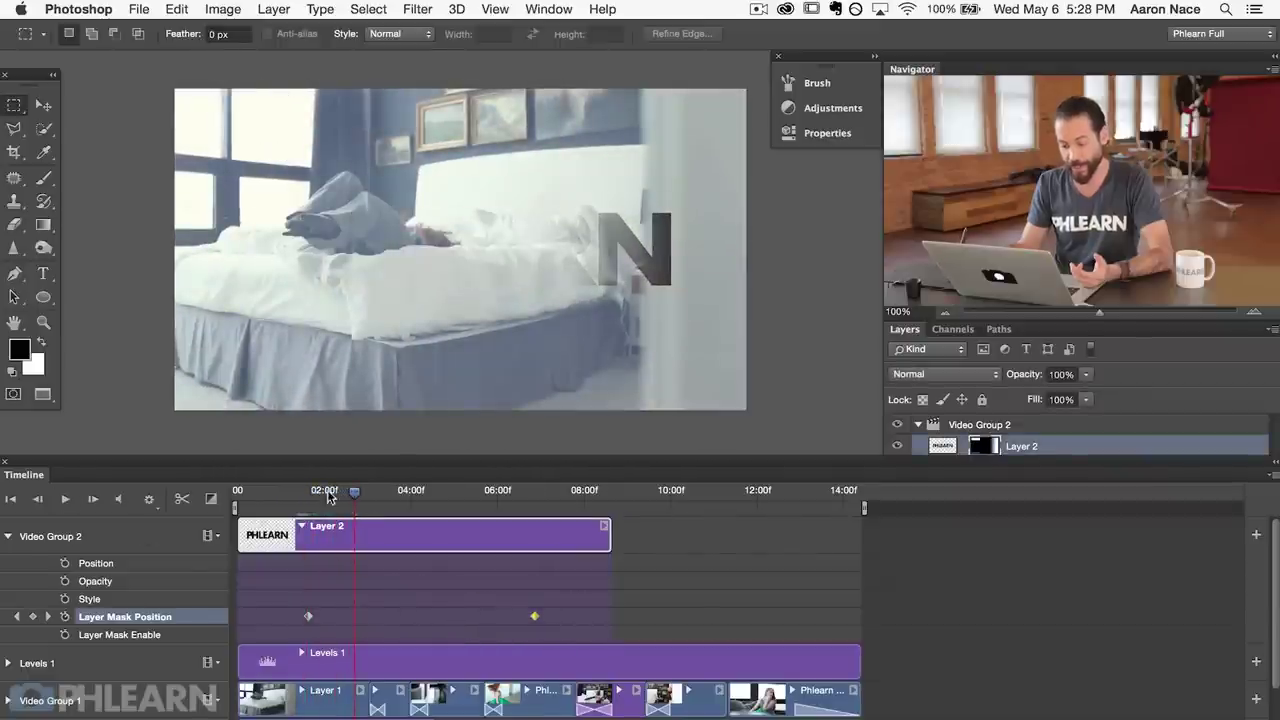
left_click_drag(323, 498, 309, 494)
left_click(65, 498)
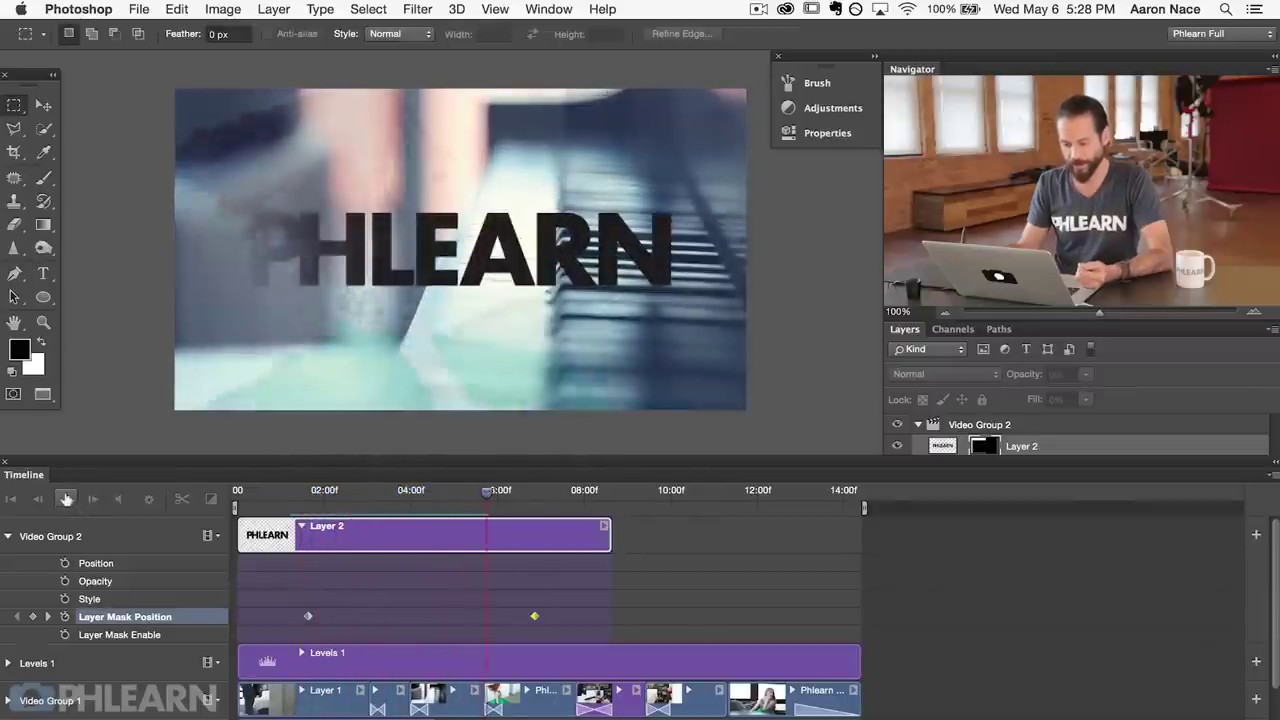
left_click(65, 499)
Move the two Layer Mask Position keyframes to about 0.3 and 0.9 seconds and preview the faster logo reveal.
left_click_drag(531, 615, 381, 601)
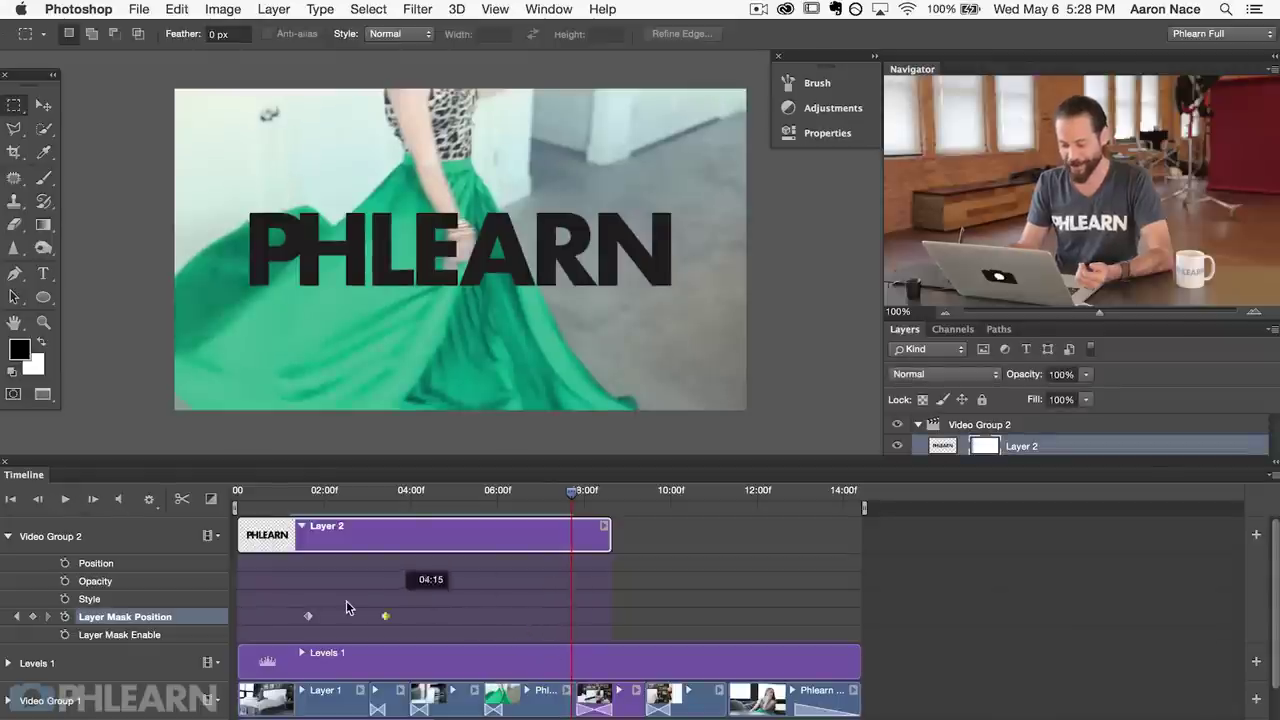
left_click_drag(266, 620, 251, 620)
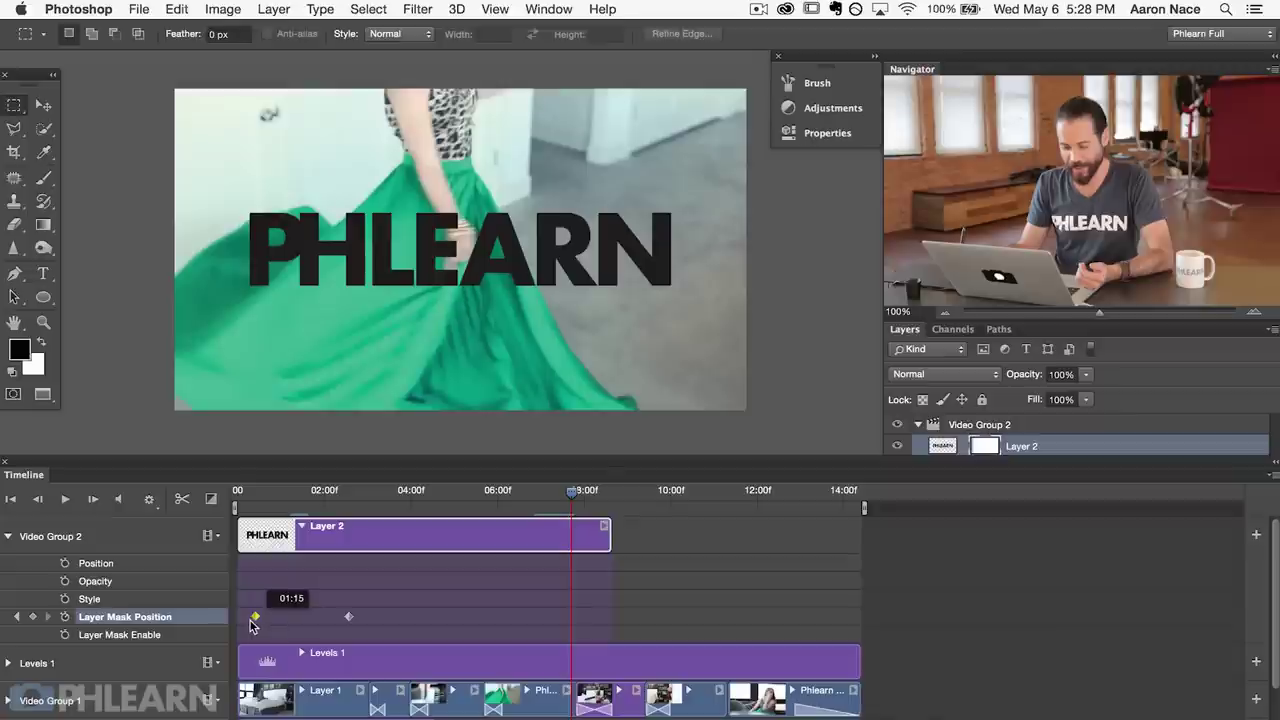
left_click_drag(349, 621, 274, 617)
left_click(238, 492)
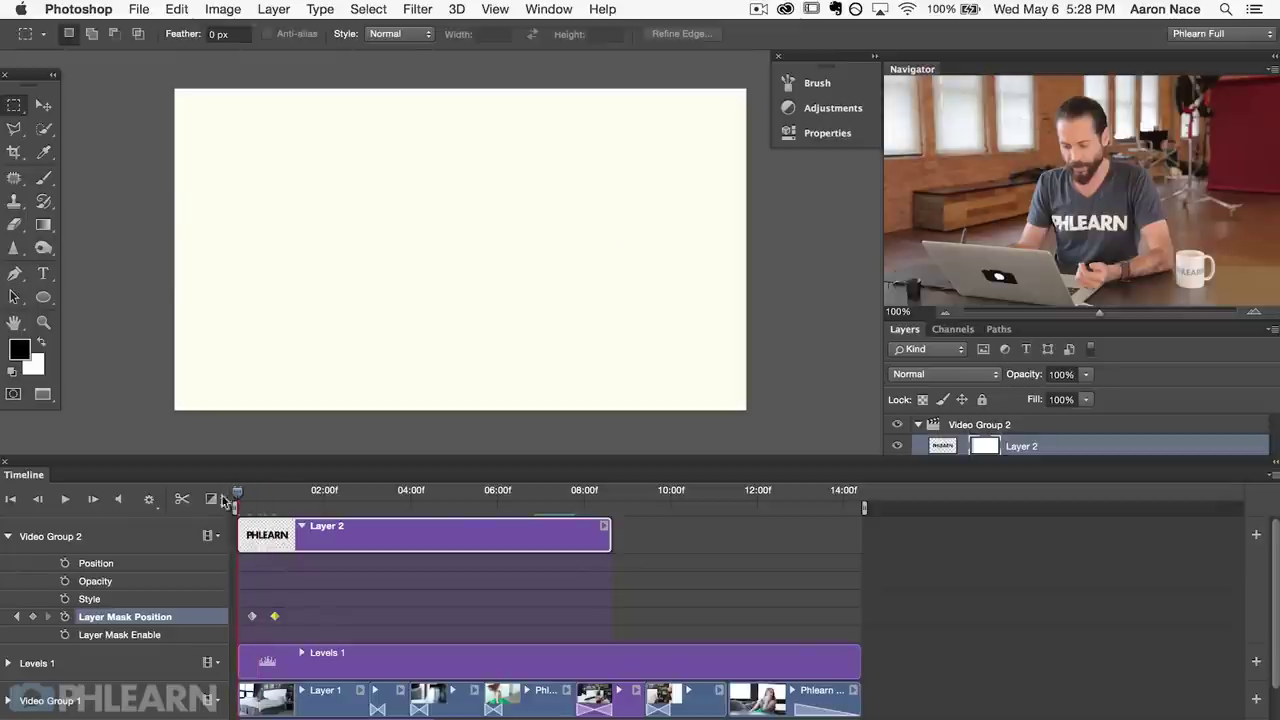
left_click(62, 498)
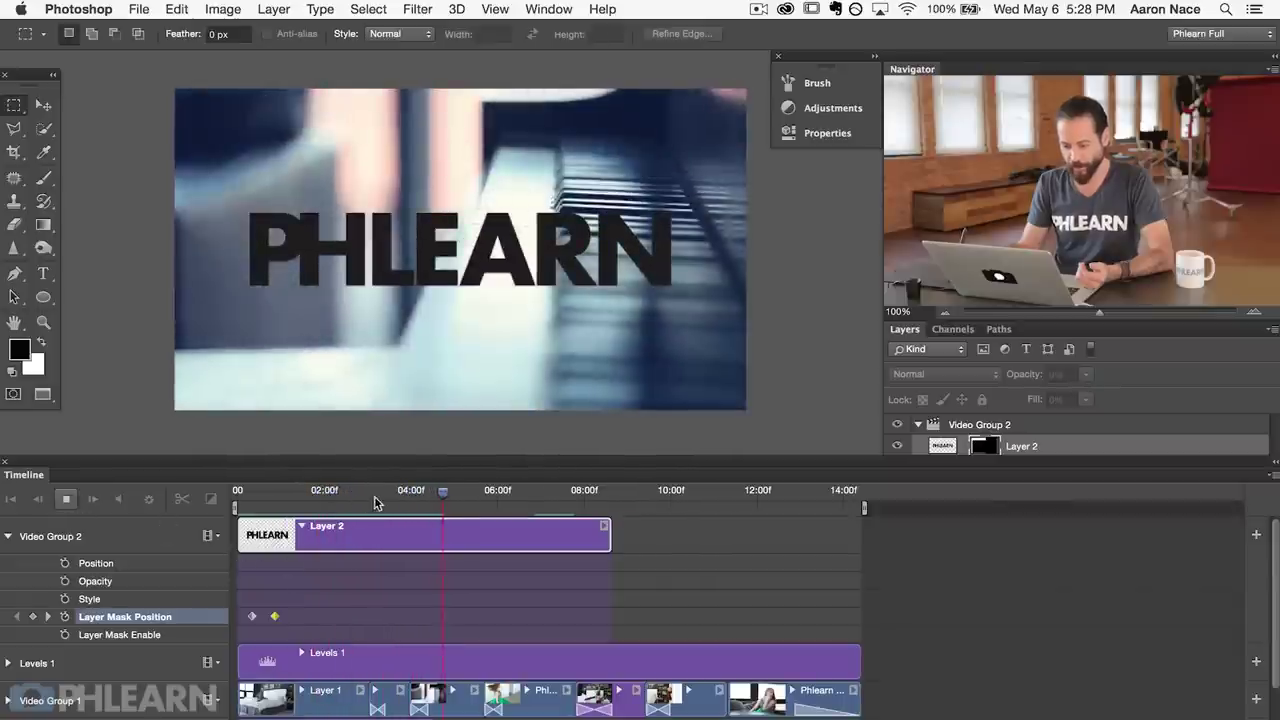
left_click(65, 498)
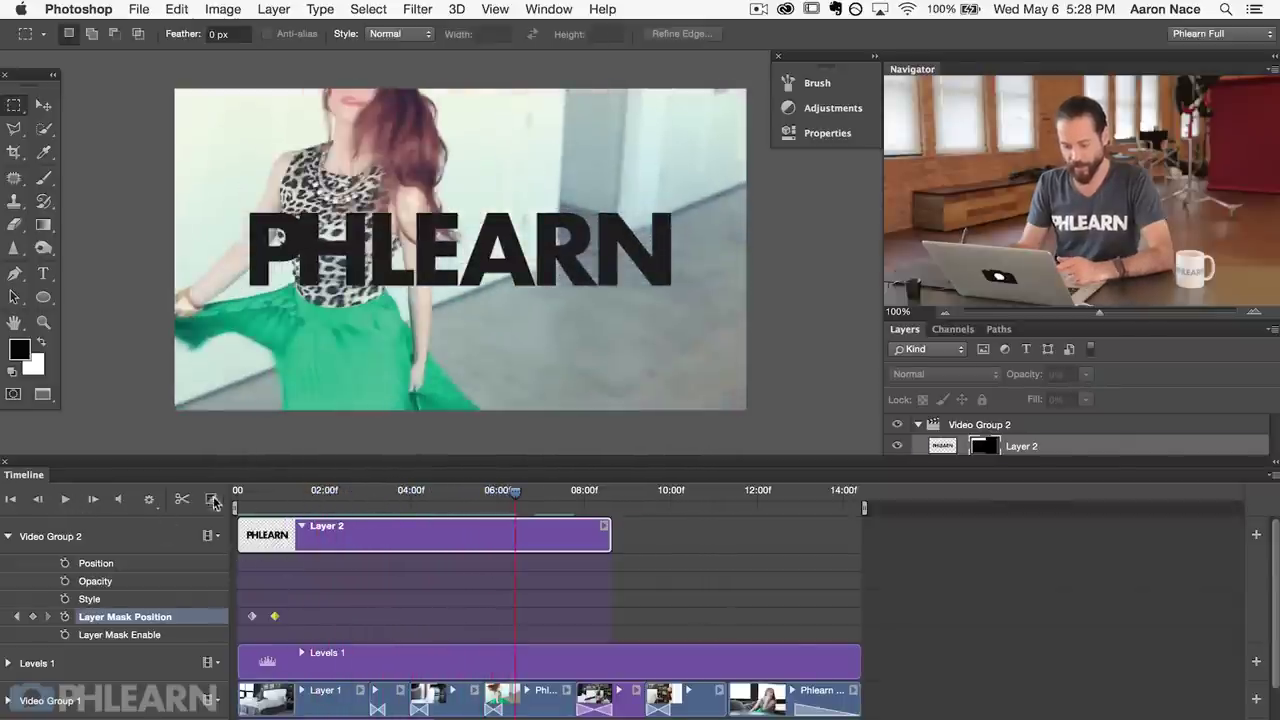
left_click(60, 498)
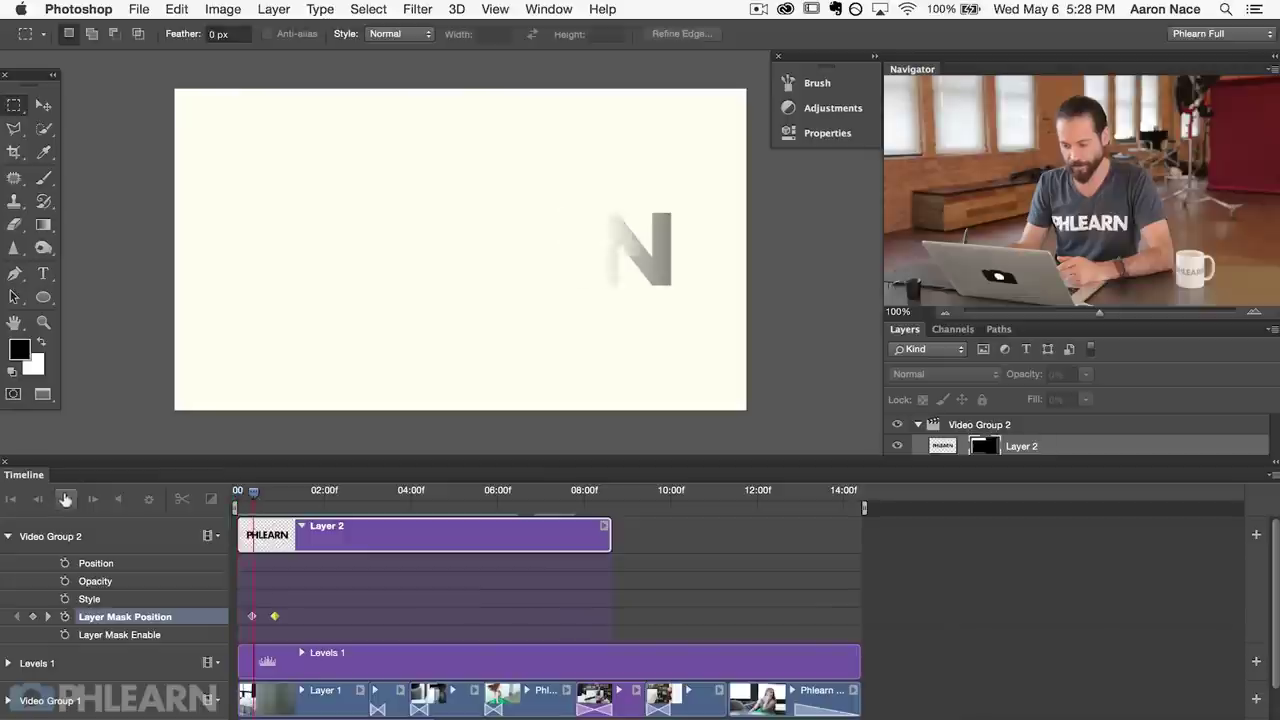
left_click(60, 498)
Space the two Layer Mask Position keyframes at about 0.6 and 1.8 seconds and preview the logo reveal from the start.
left_click_drag(274, 616, 317, 617)
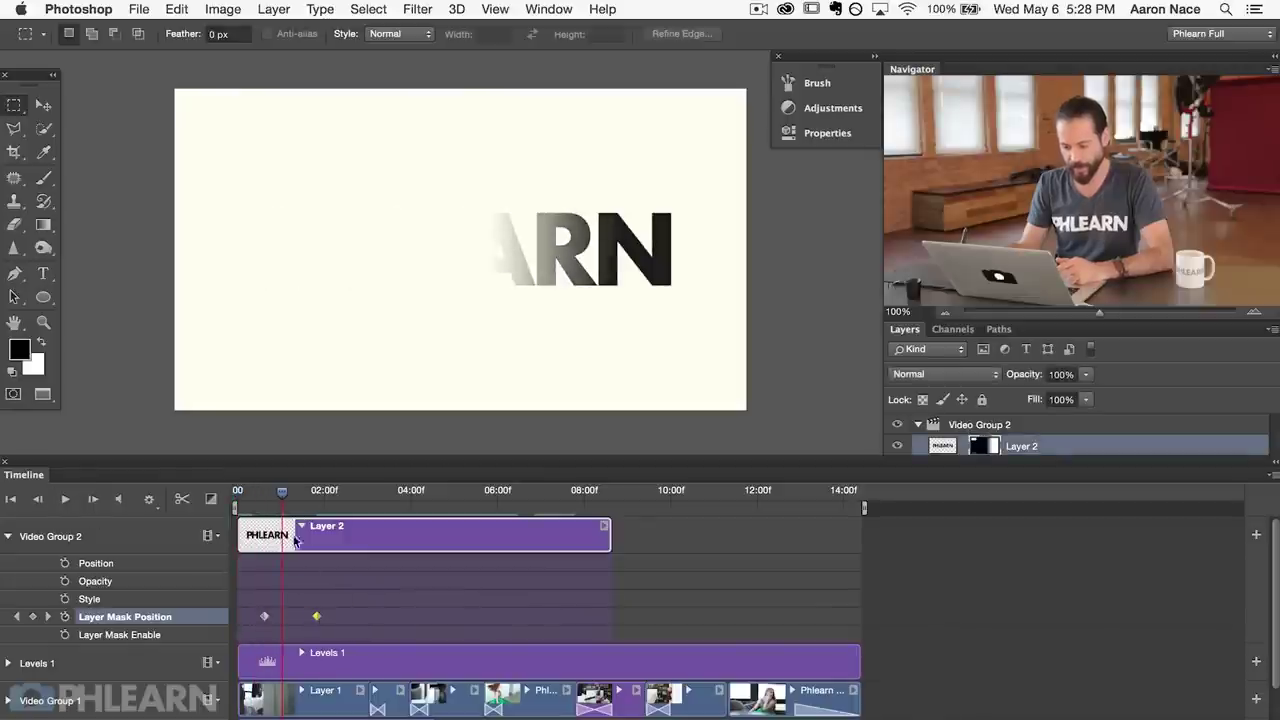
left_click_drag(269, 497, 181, 494)
left_click(65, 499)
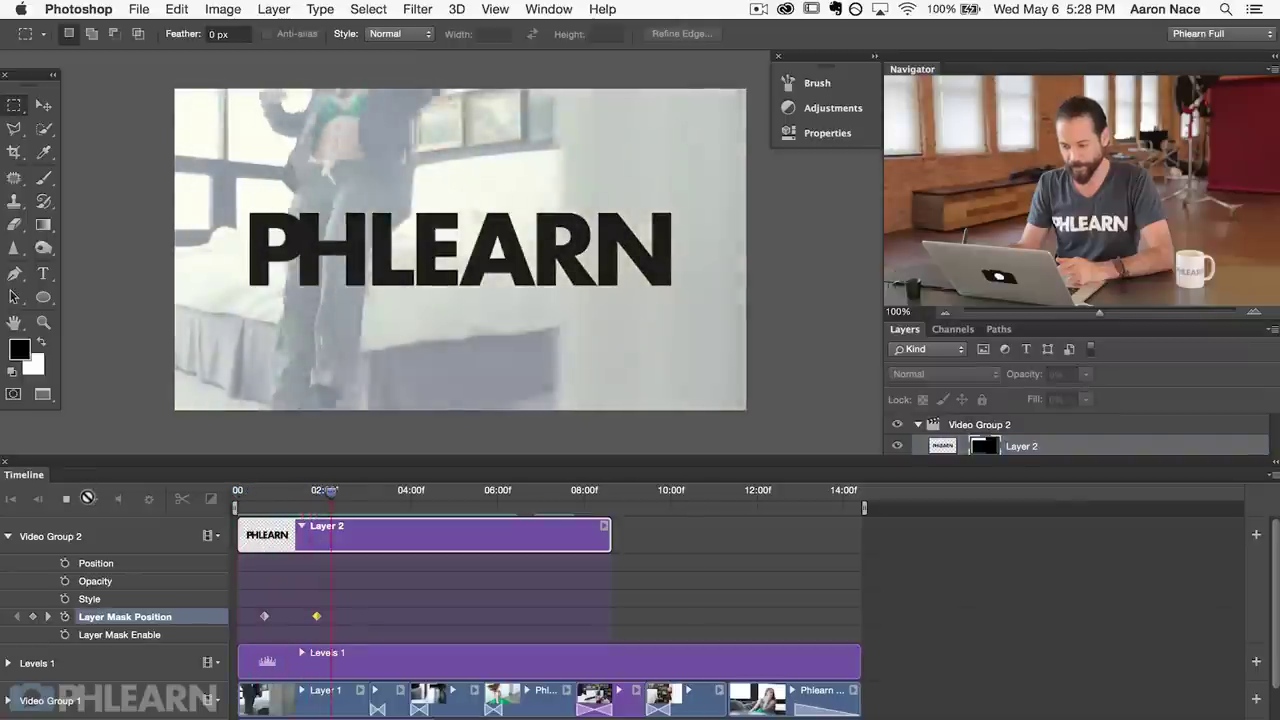
key("space")
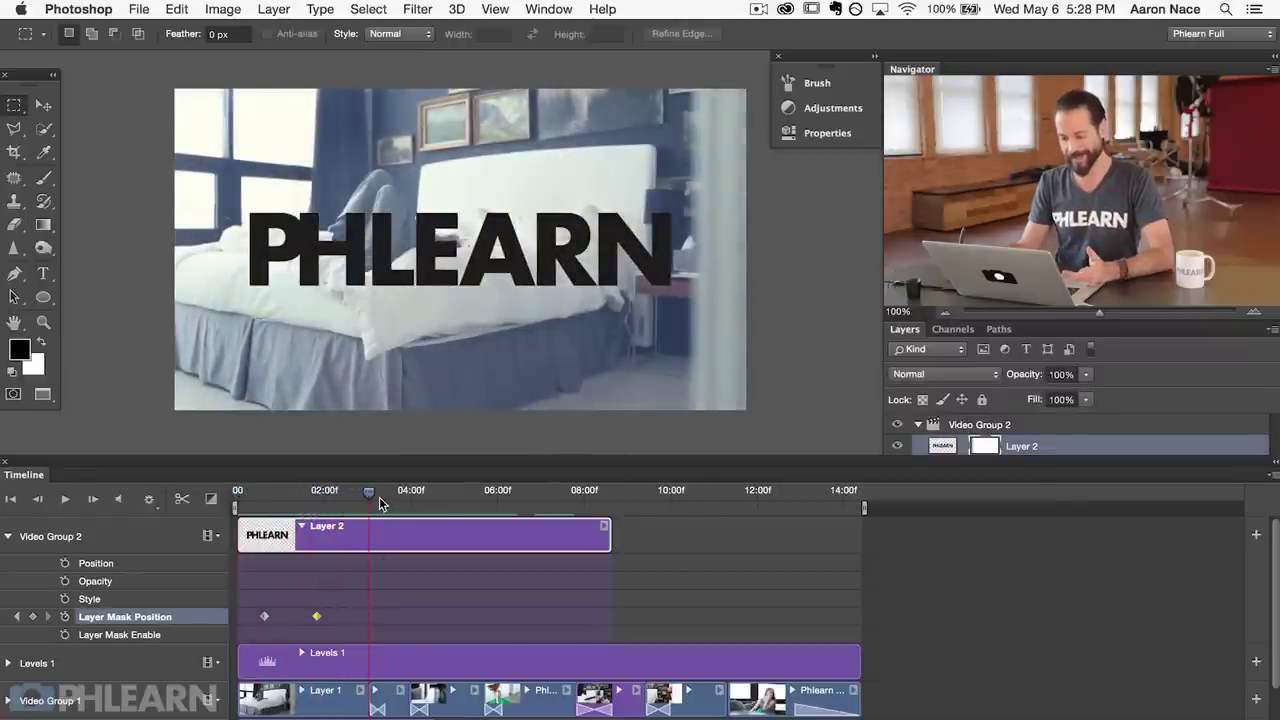
Add a third Layer Mask Position keyframe at about 2.7 seconds and shift the logo's mask right to hide the whole word.
left_click_drag(369, 500, 354, 503)
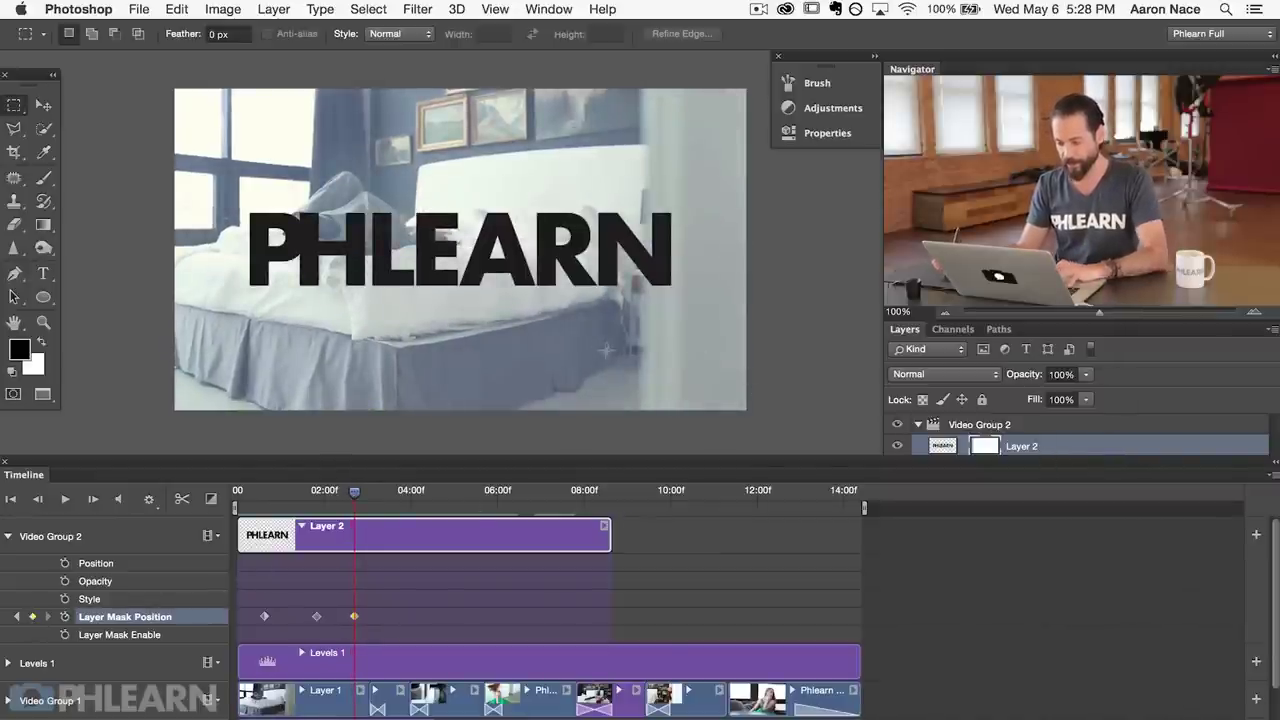
key("v")
left_click(978, 447)
left_click_drag(331, 316, 800, 378)
left_click_drag(464, 345, 645, 357)
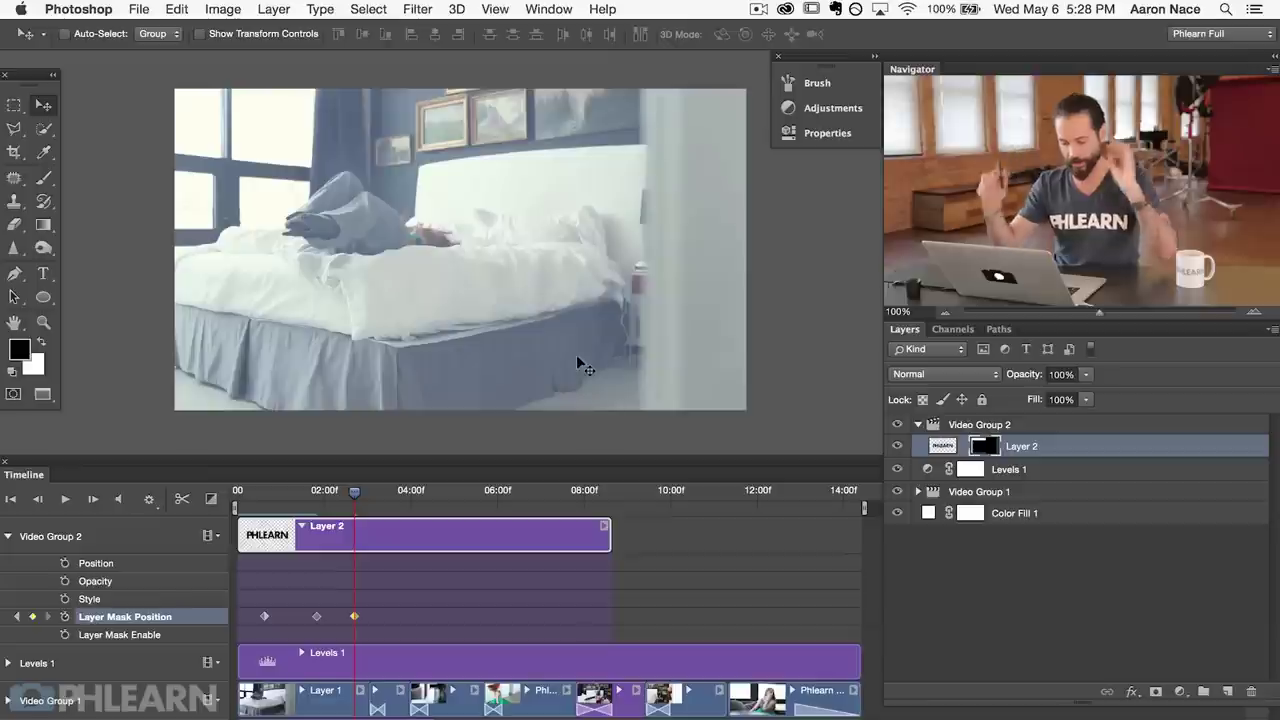
Move the third Layer Mask Position keyframe to about 3.5 seconds and preview the logo appearing and disappearing.
left_click_drag(350, 497, 236, 490)
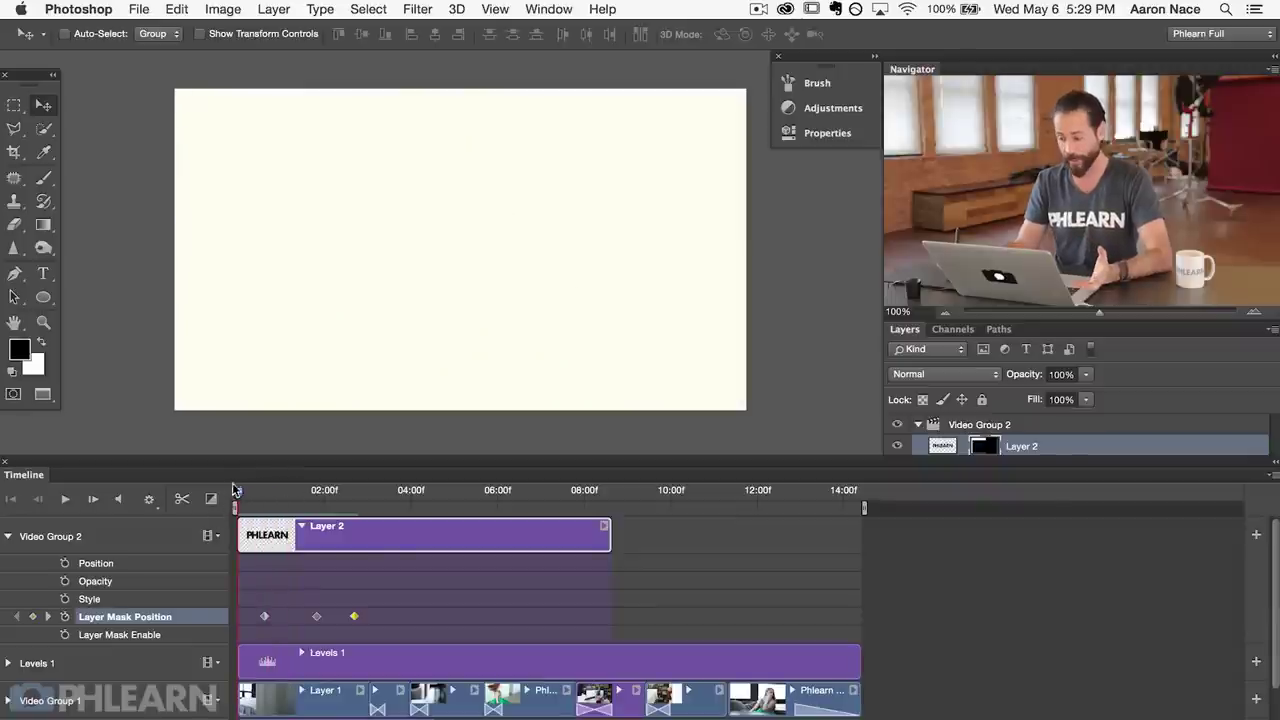
left_click(60, 498)
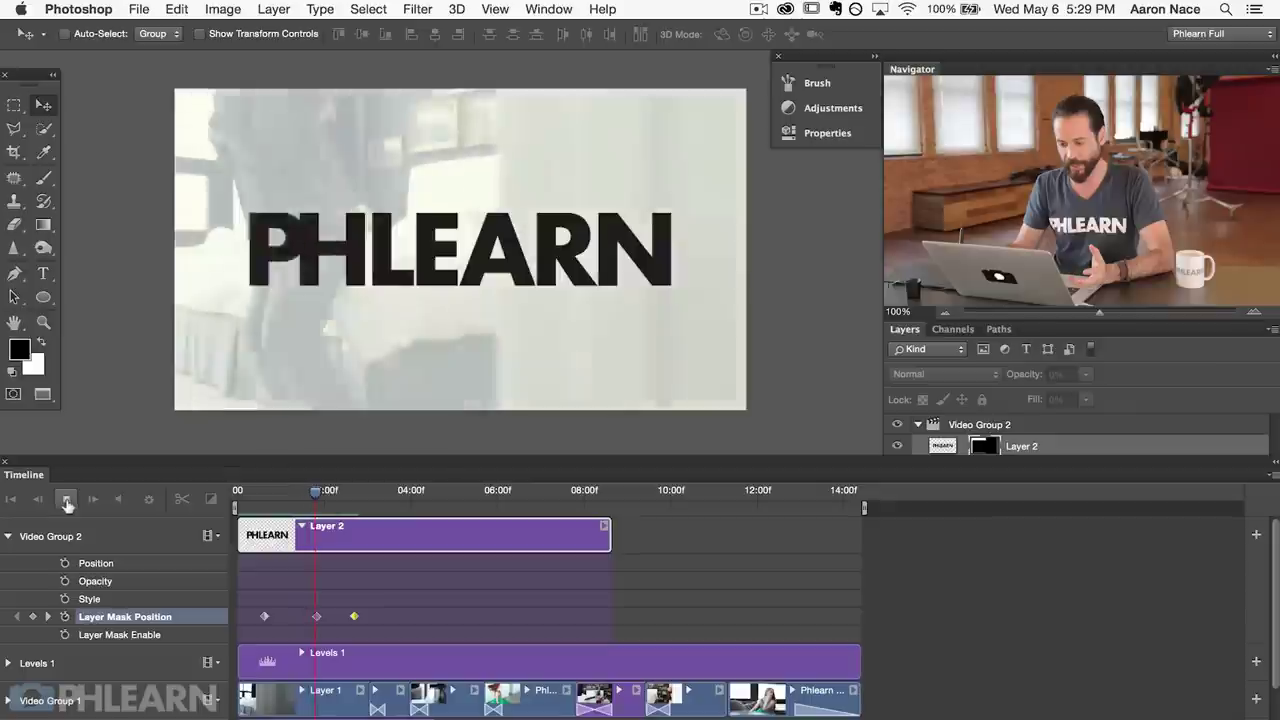
left_click_drag(346, 616, 393, 627)
left_click_drag(385, 500, 380, 492)
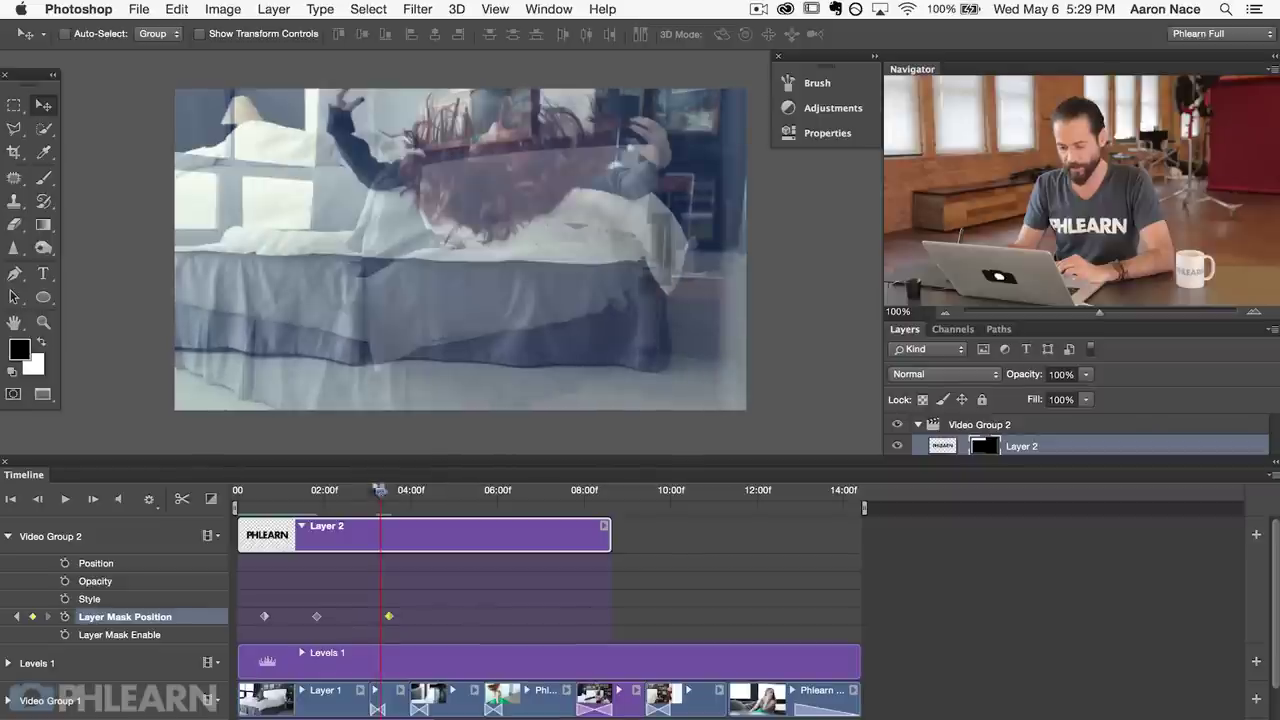
left_click(238, 492)
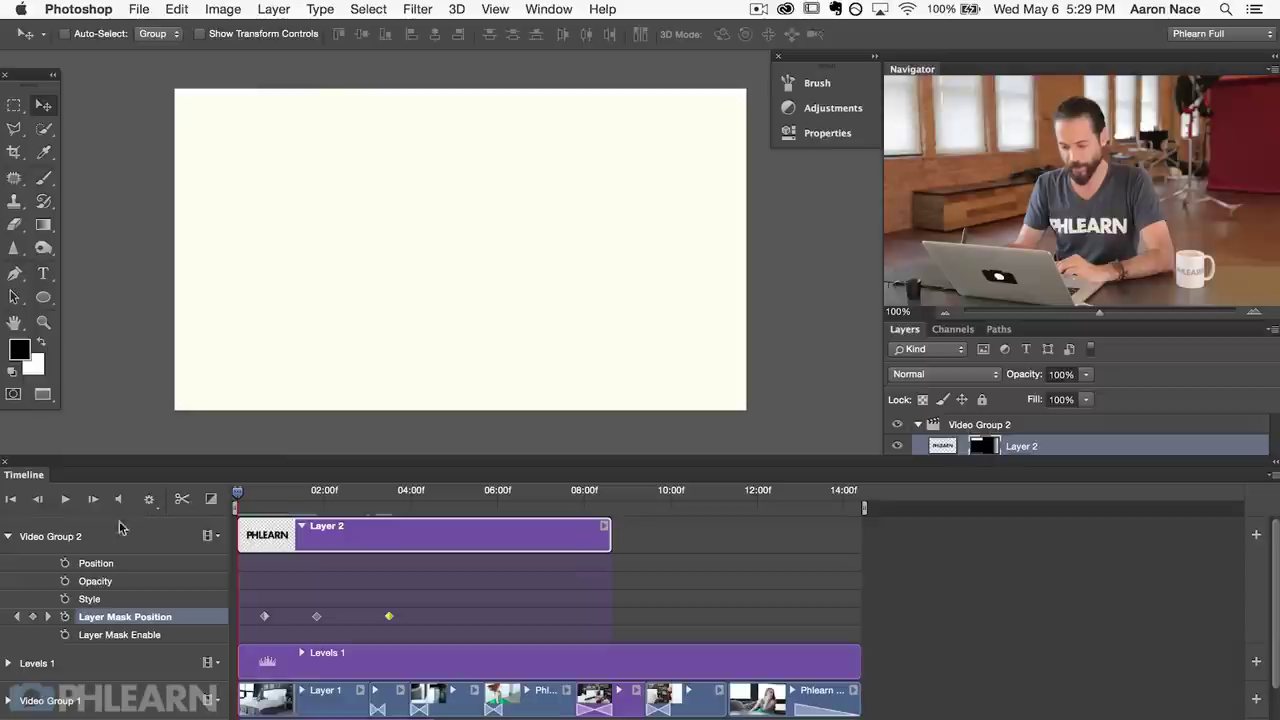
left_click(64, 499)
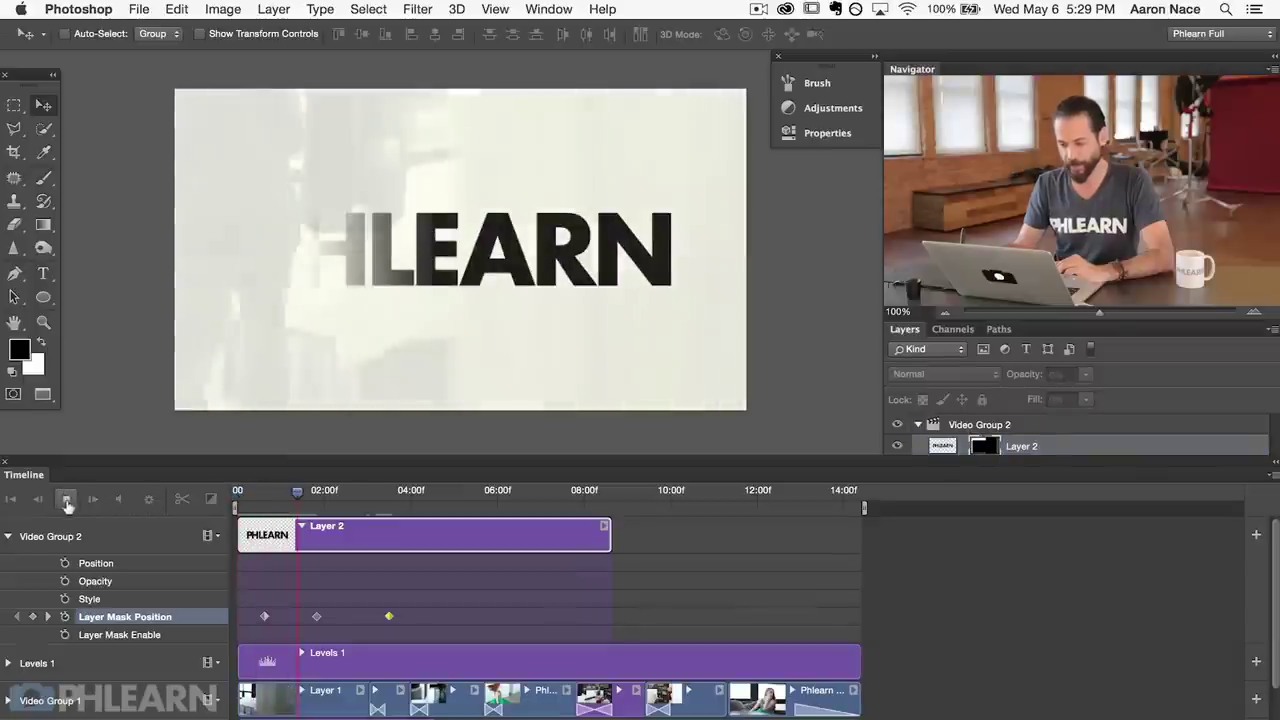
left_click(67, 499)
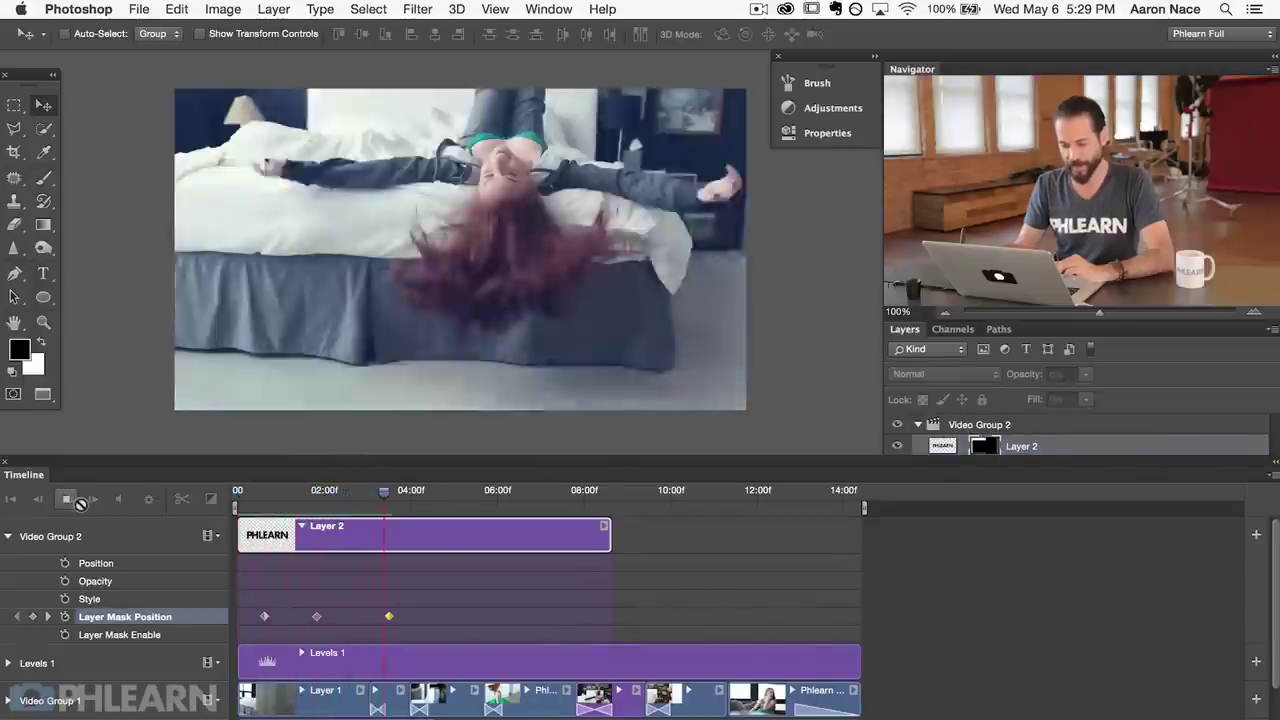
Copy the Layer Mask Position keyframe at about 1.8 seconds, paste it just past 2 seconds and move the copy to about 3 seconds.
left_click(316, 494)
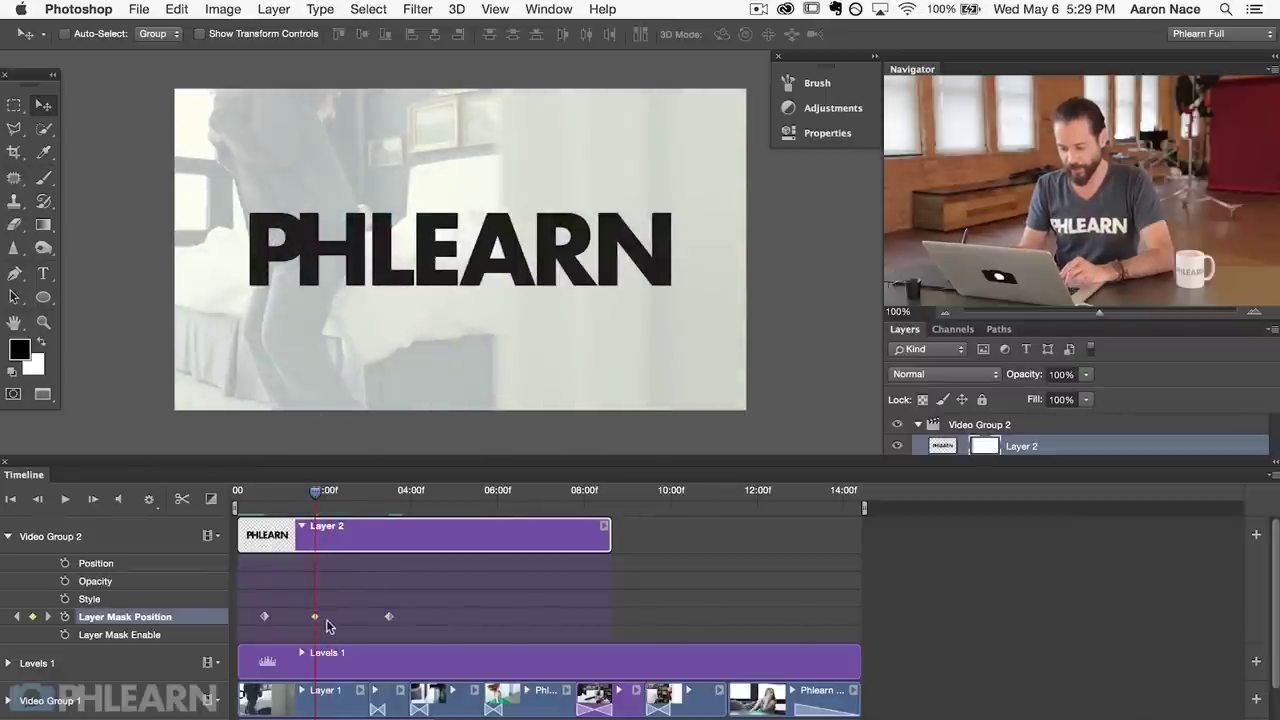
right_click(316, 618)
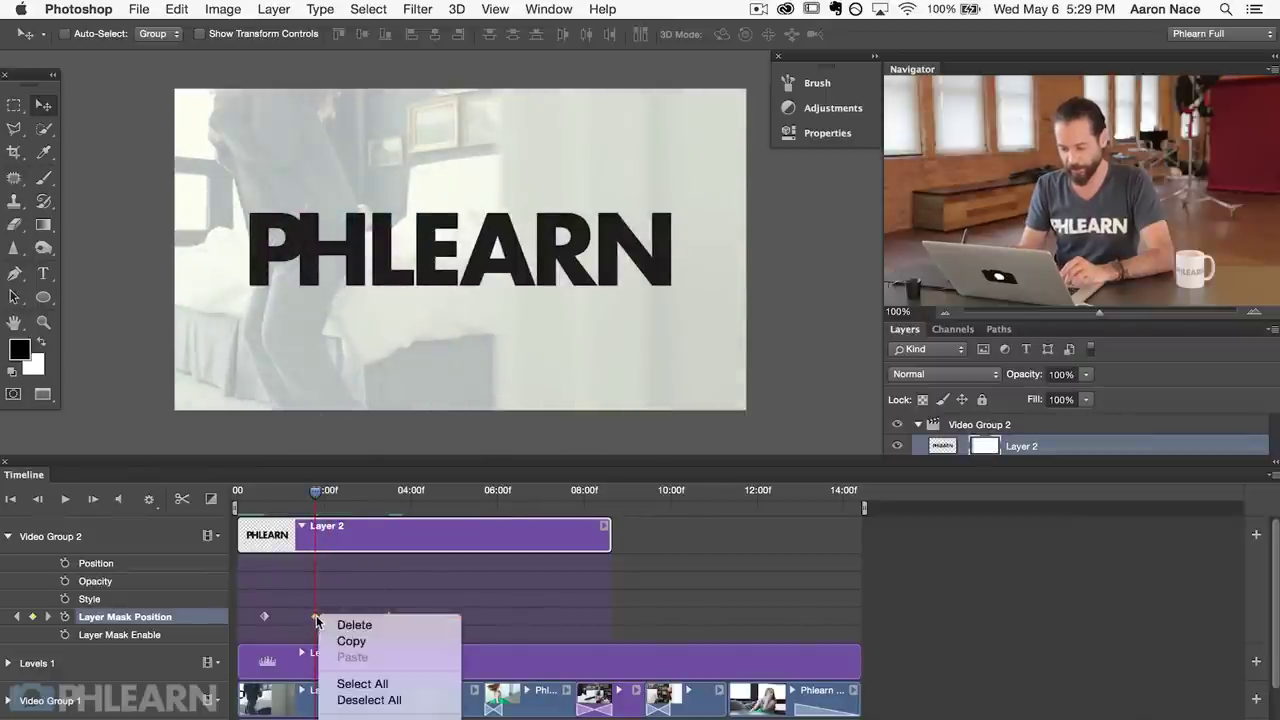
left_click(350, 641)
left_click(316, 617)
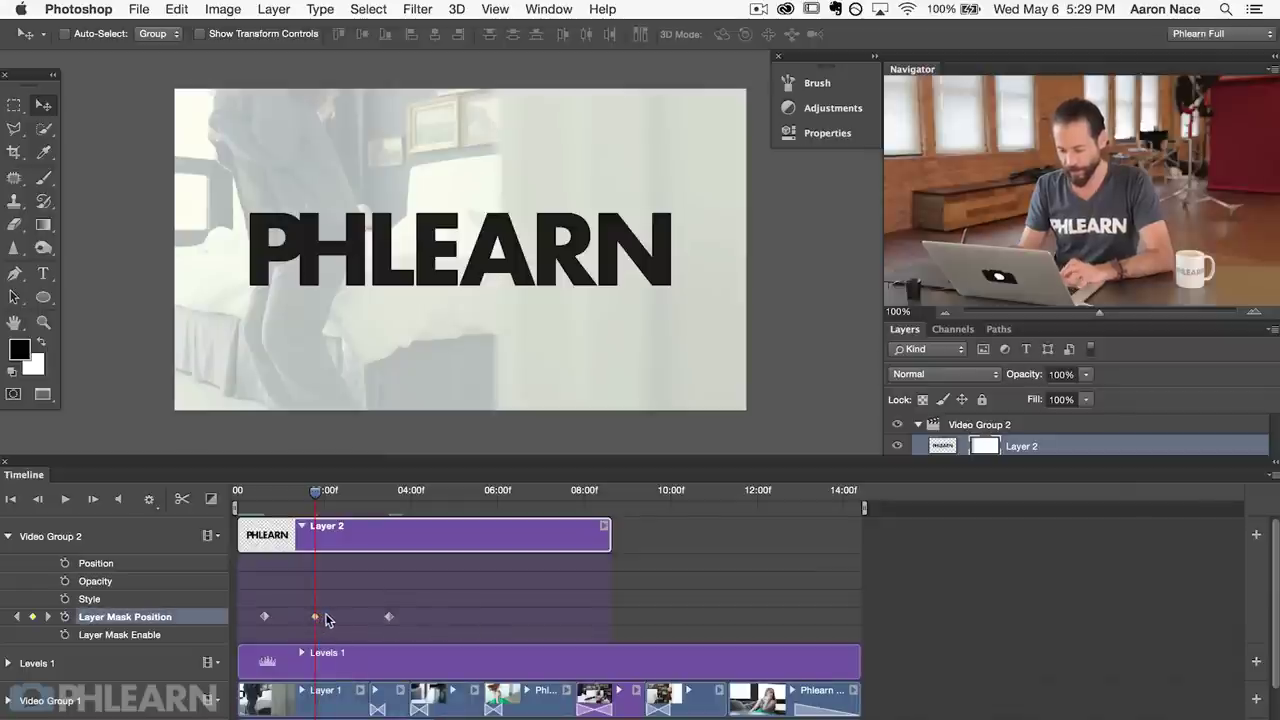
right_click(313, 619)
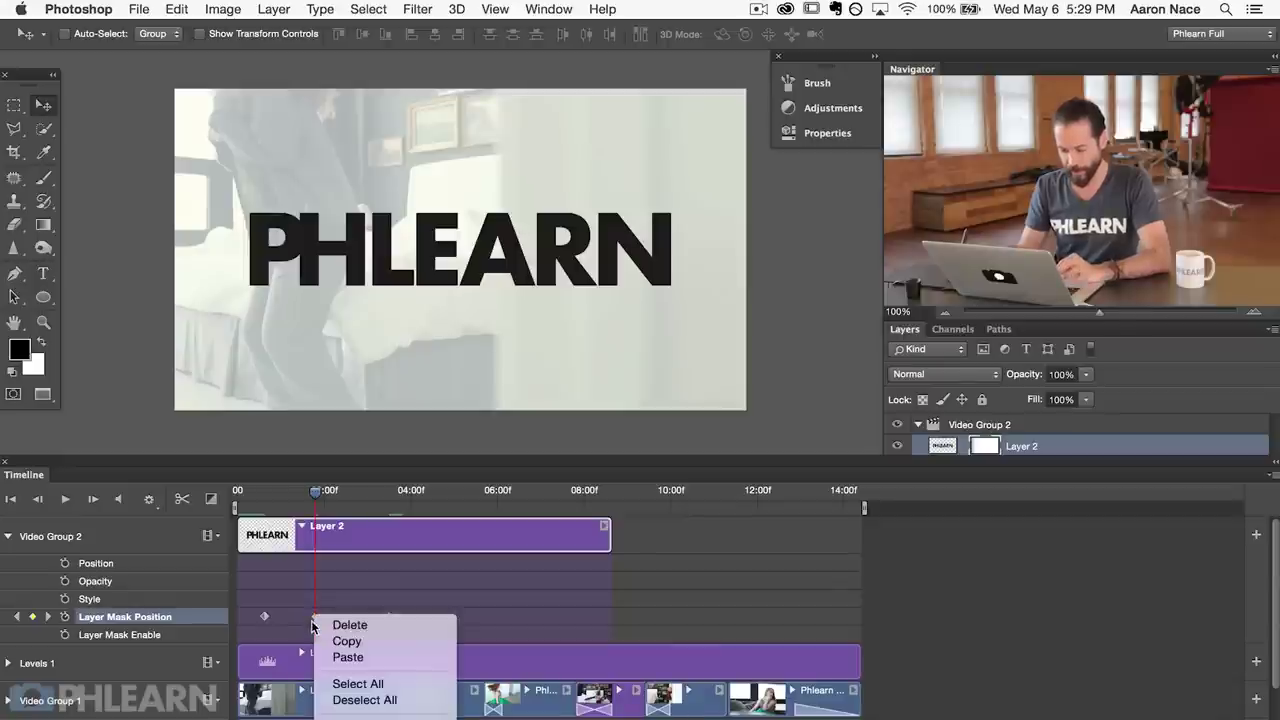
left_click(346, 654)
left_click_drag(316, 618, 322, 620)
left_click(327, 534)
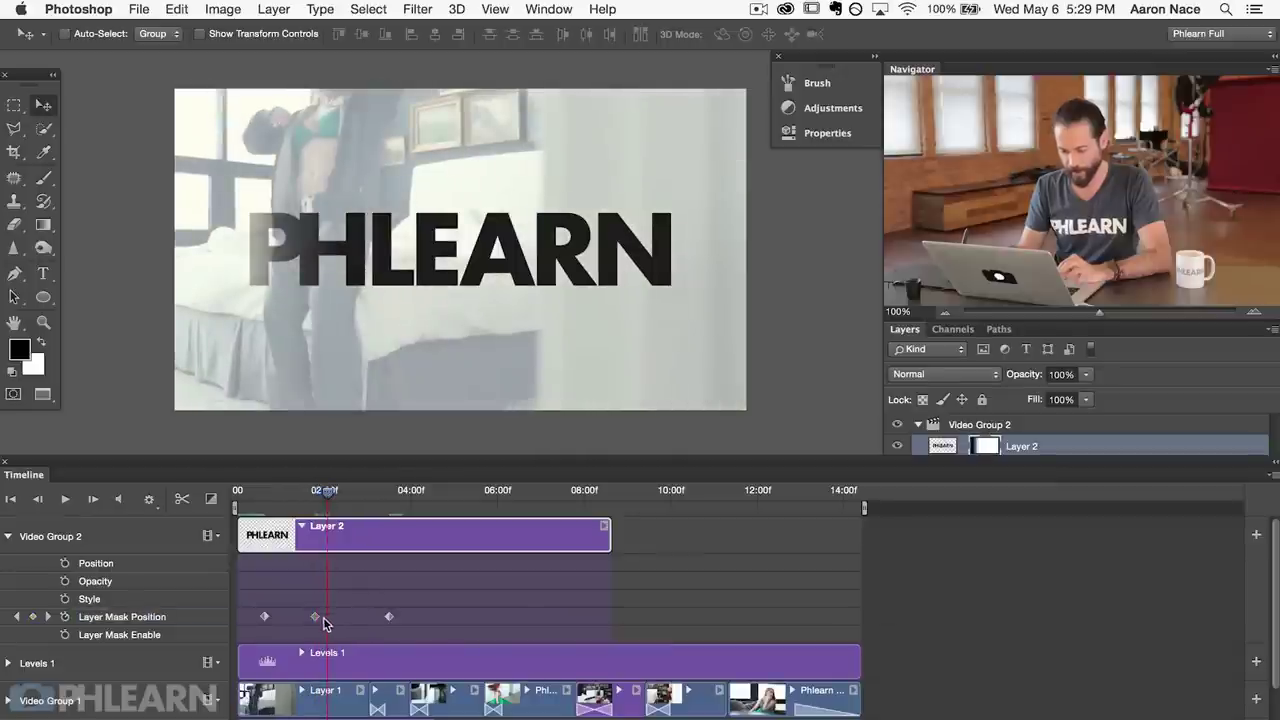
right_click(322, 620)
left_click(345, 651)
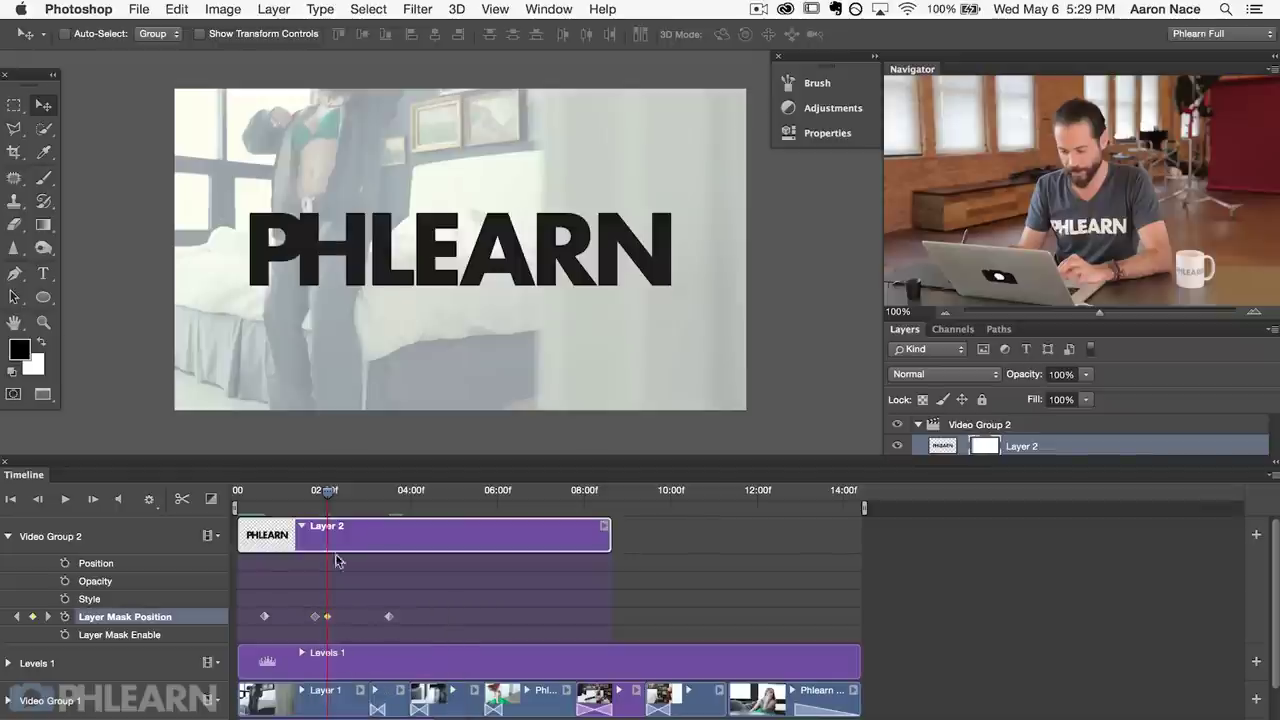
left_click_drag(327, 618, 368, 618)
Preview the logo animation and move the copied Layer Mask Position keyframe right up against the last one at about 3.5 seconds.
left_click_drag(327, 492, 249, 505)
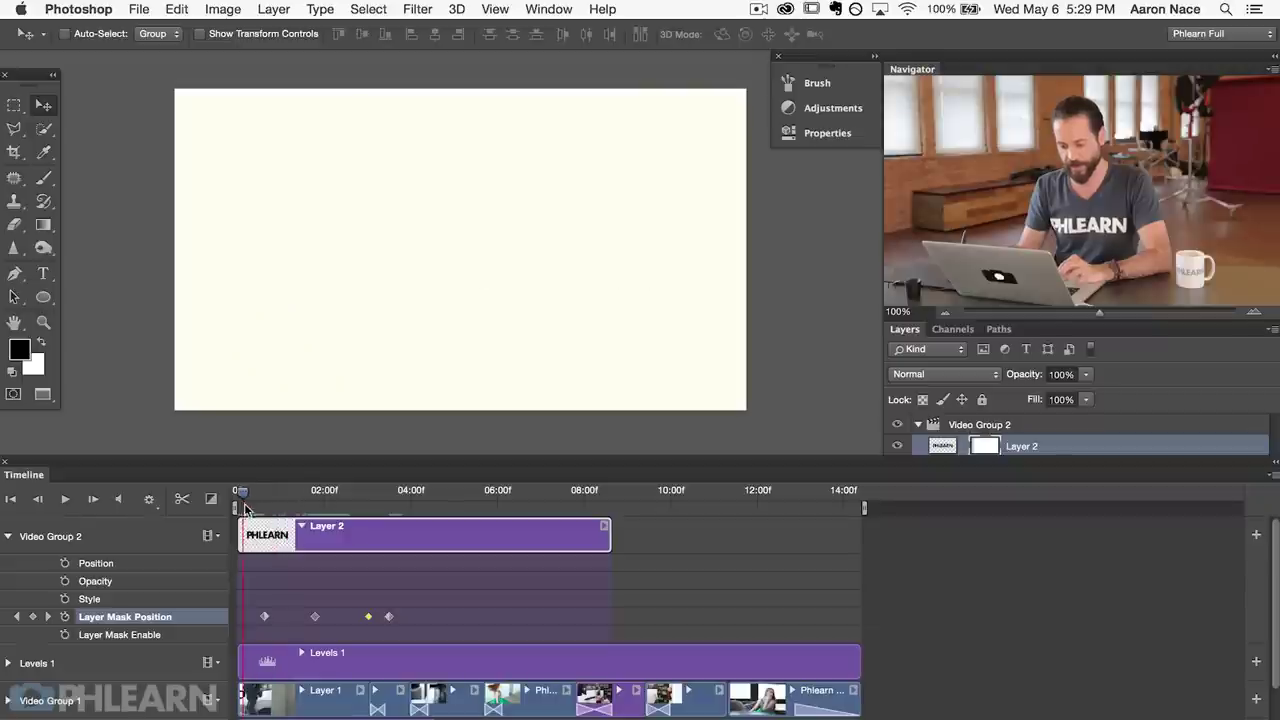
left_click_drag(264, 505, 378, 521)
left_click_drag(387, 515, 237, 497)
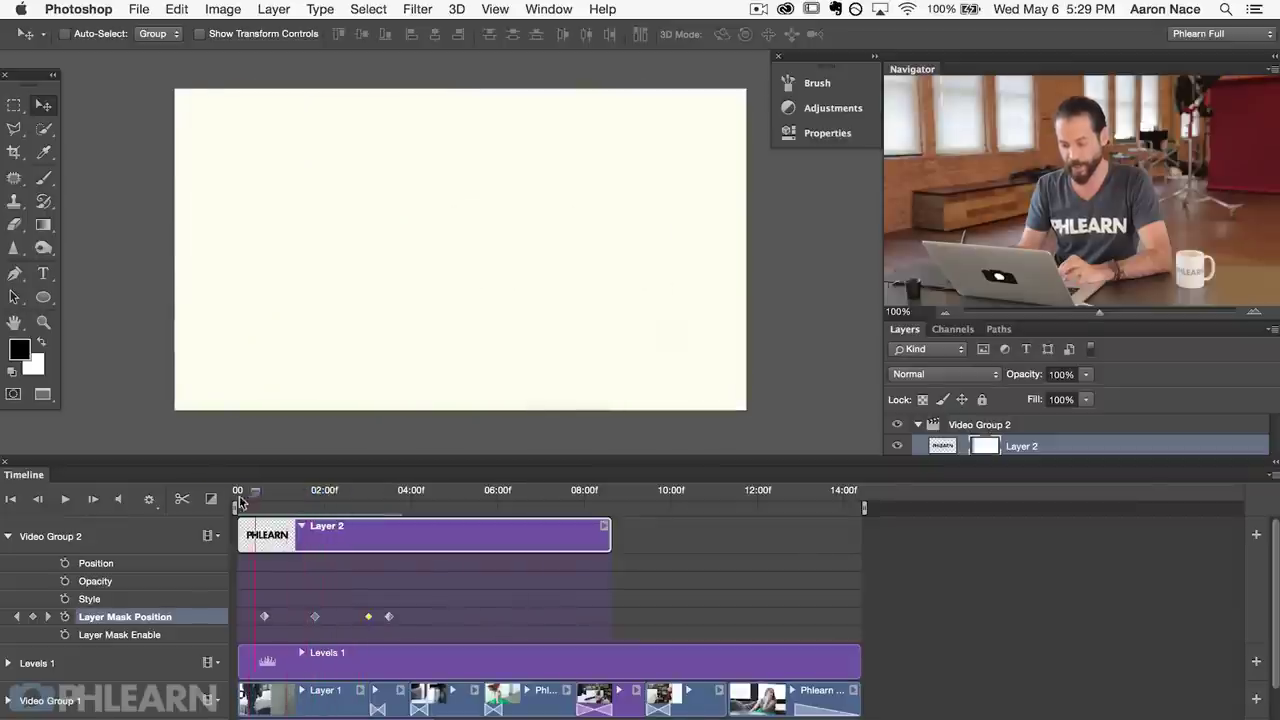
left_click(62, 498)
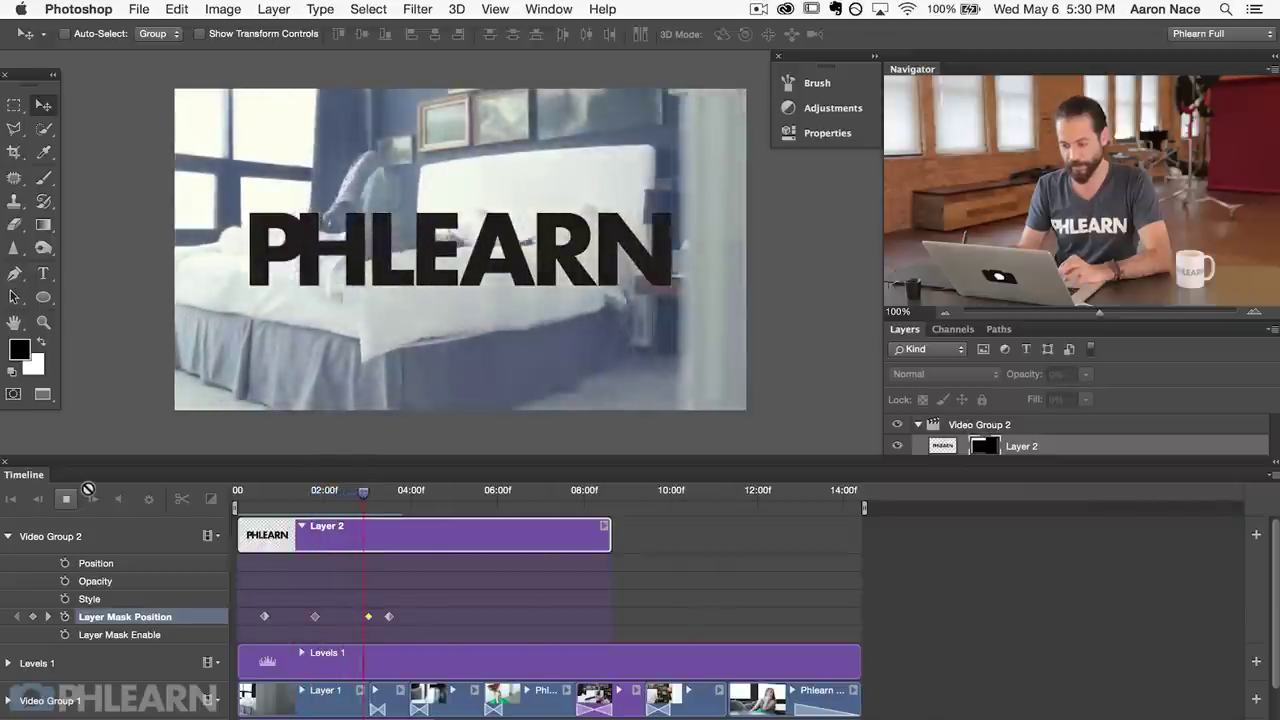
left_click(66, 502)
left_click_drag(368, 616, 388, 619)
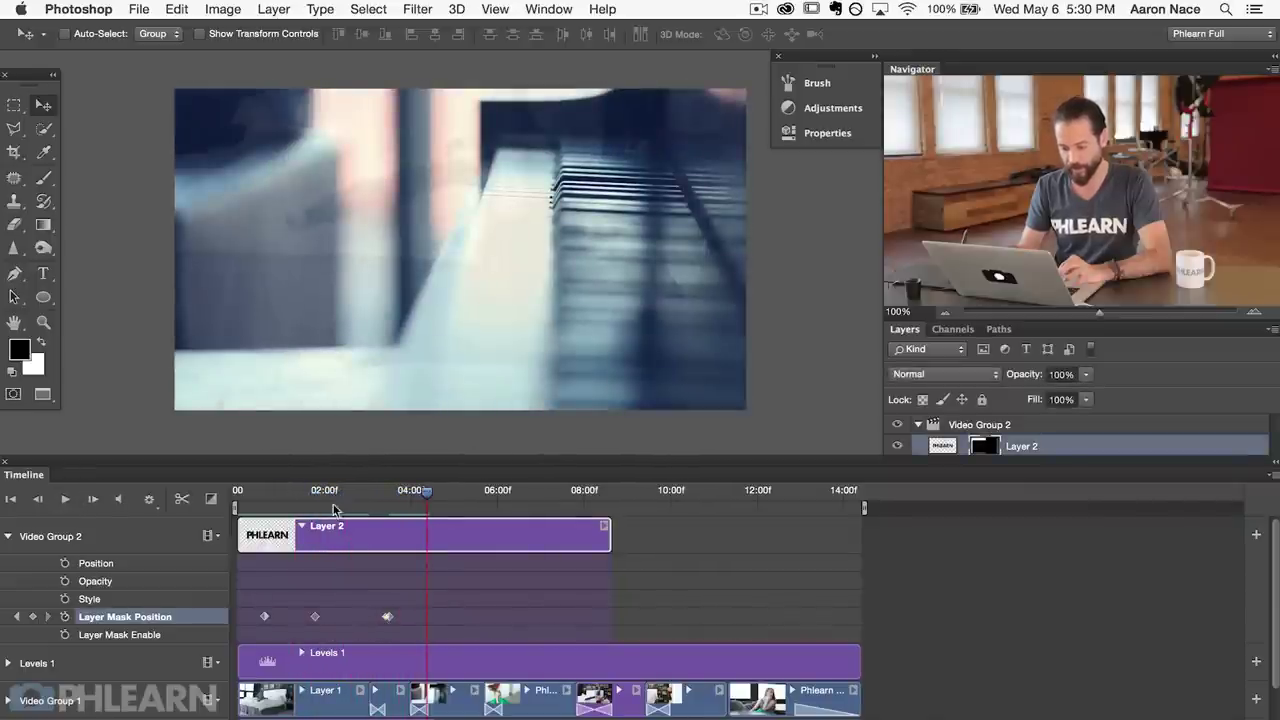
key("Home")
left_click(66, 498)
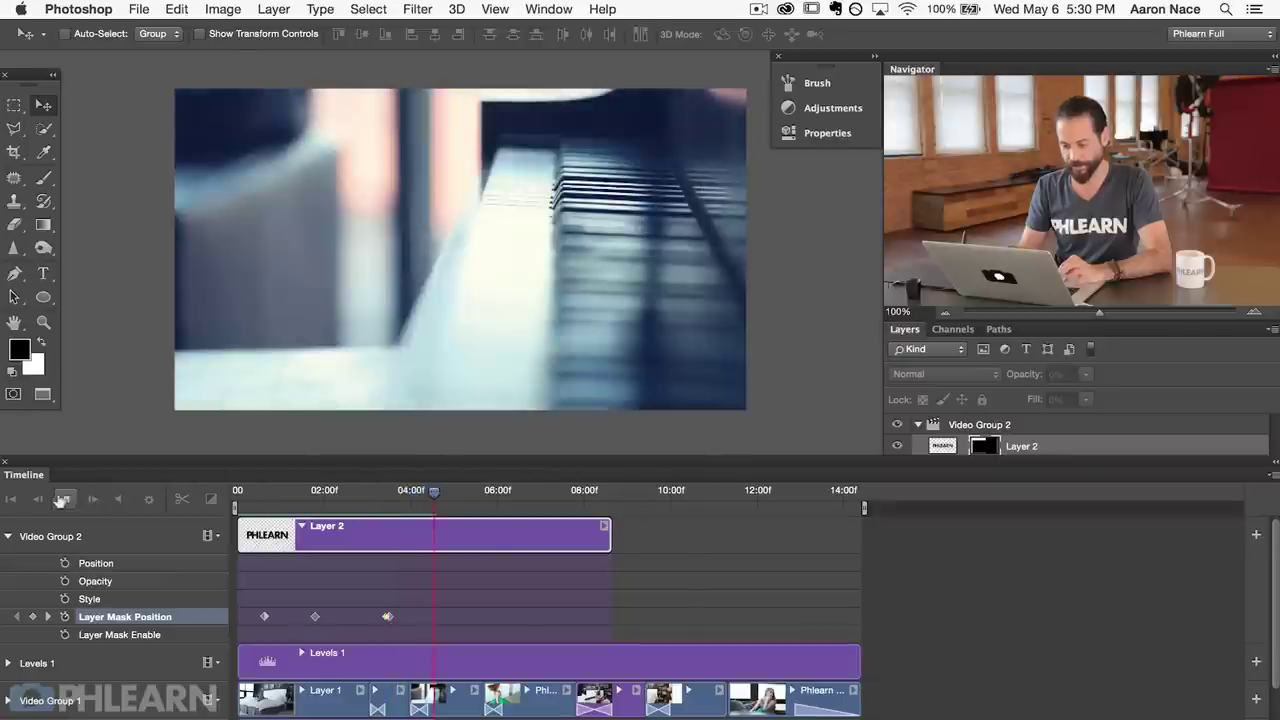
left_click(61, 499)
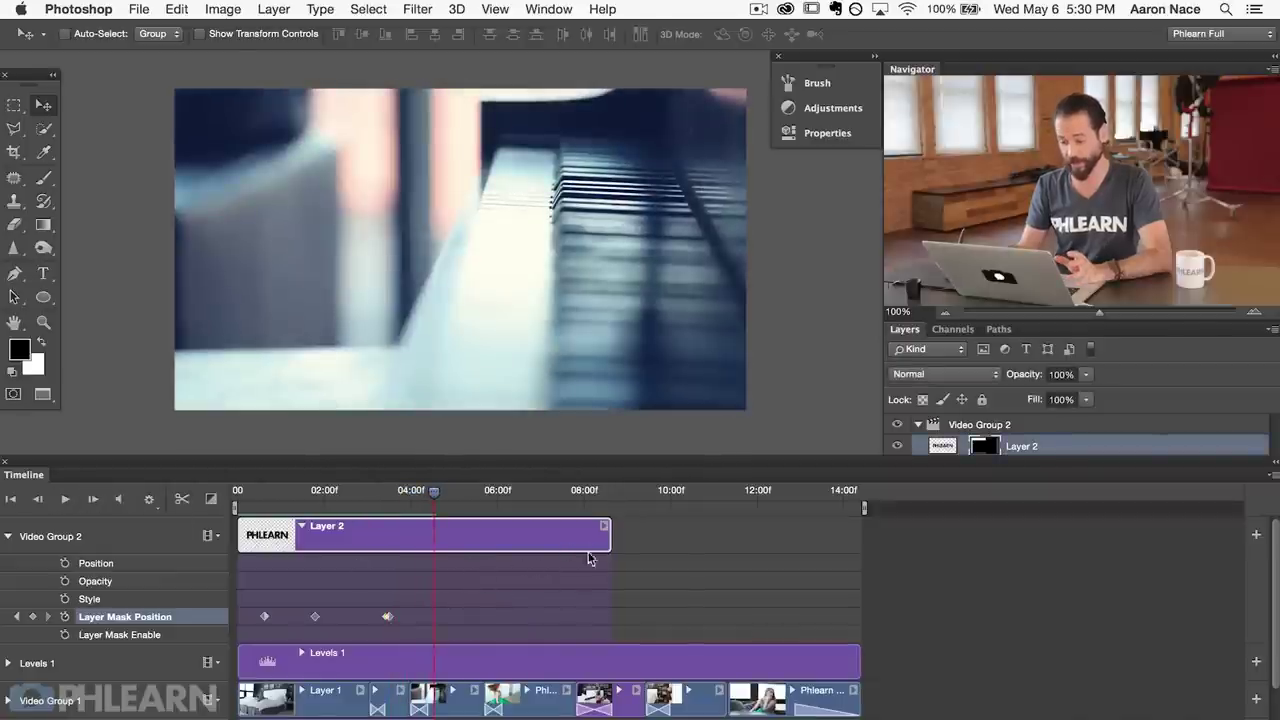
Trim the logo clip to end at about 4.5 seconds, collapse Video Group 2's keyframe tracks and select the Levels 1 clip.
left_click_drag(605, 531, 433, 535)
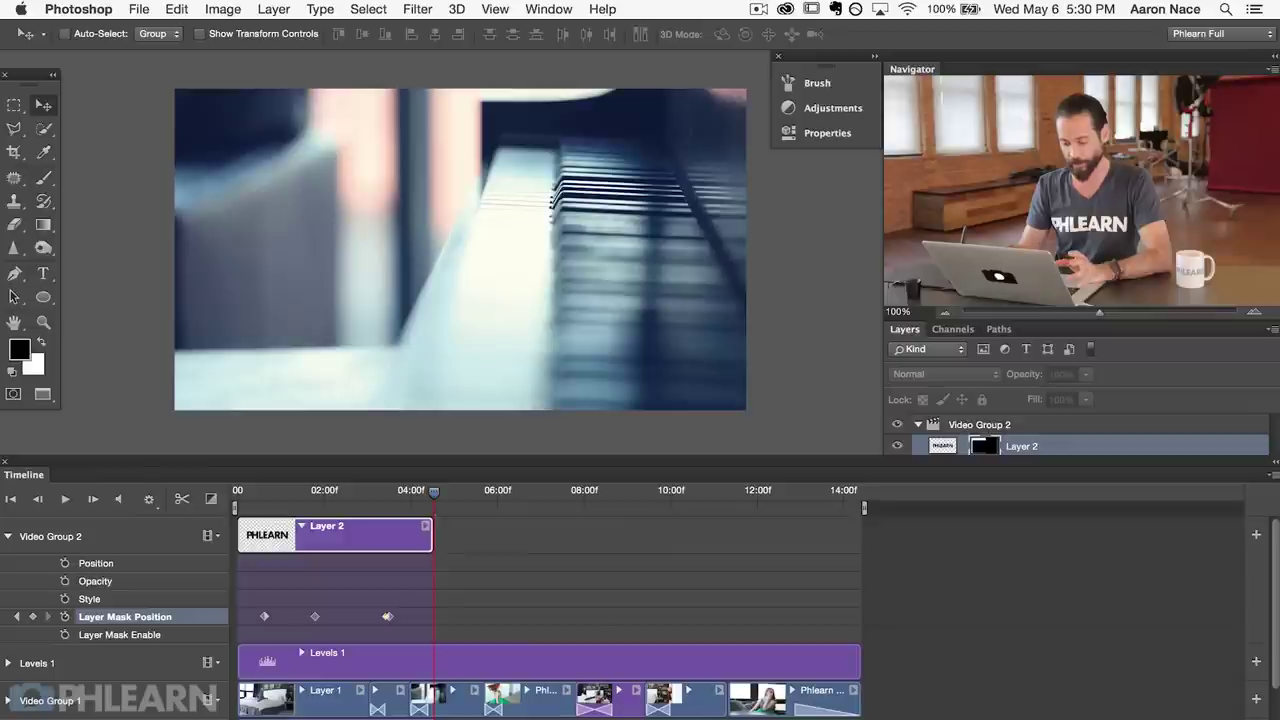
left_click(9, 537)
key("Home")
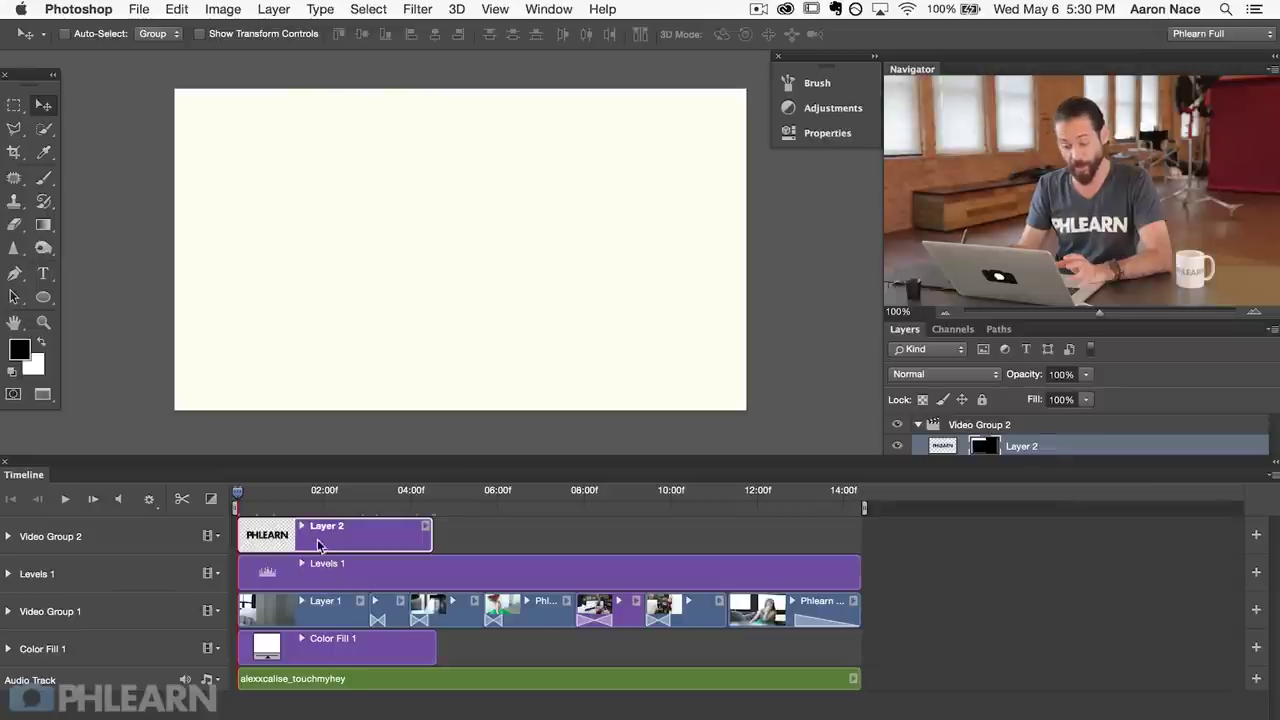
left_click(337, 577)
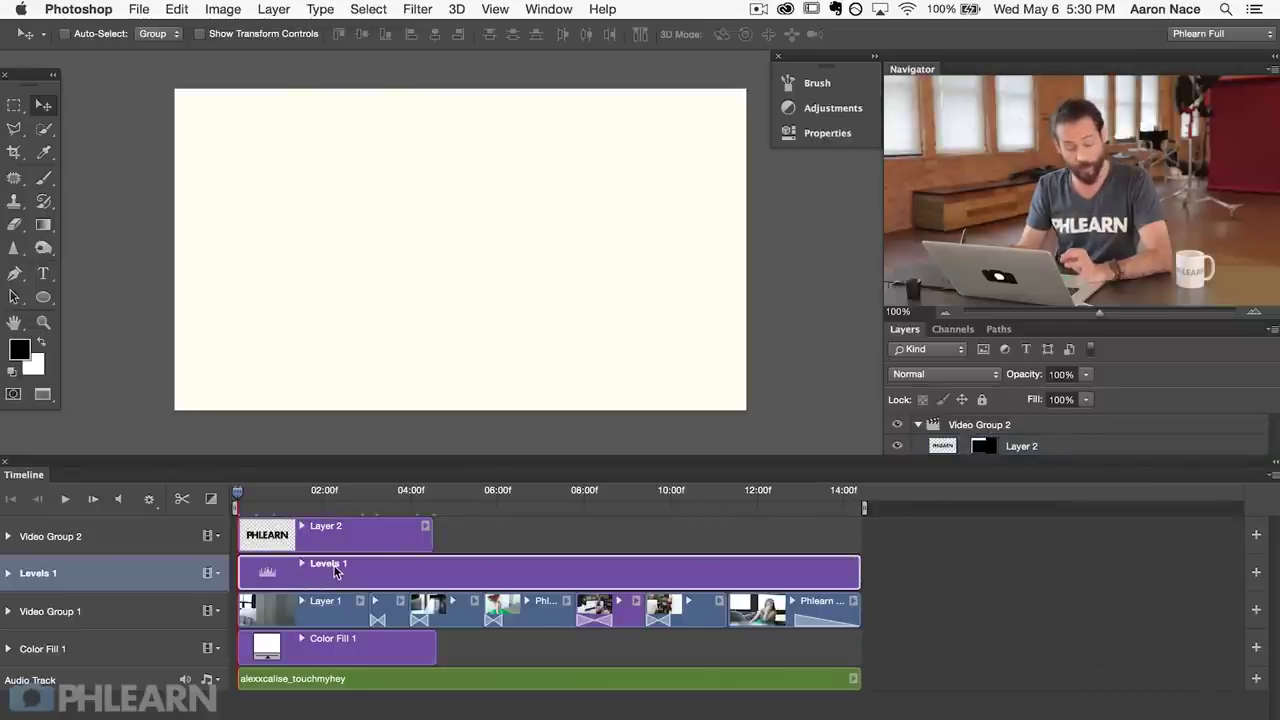
Select the Layer 2 logo clip and preview the opening of the video with the logo animation.
left_click(340, 538)
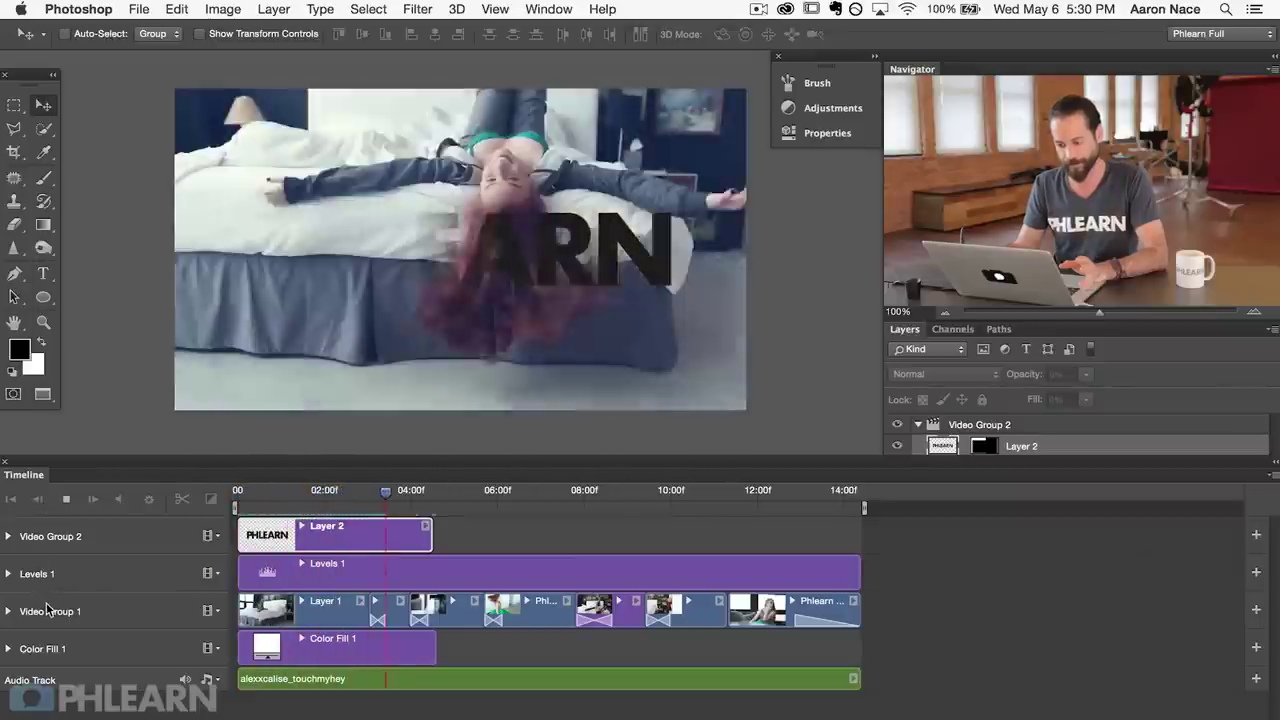
left_click(65, 499)
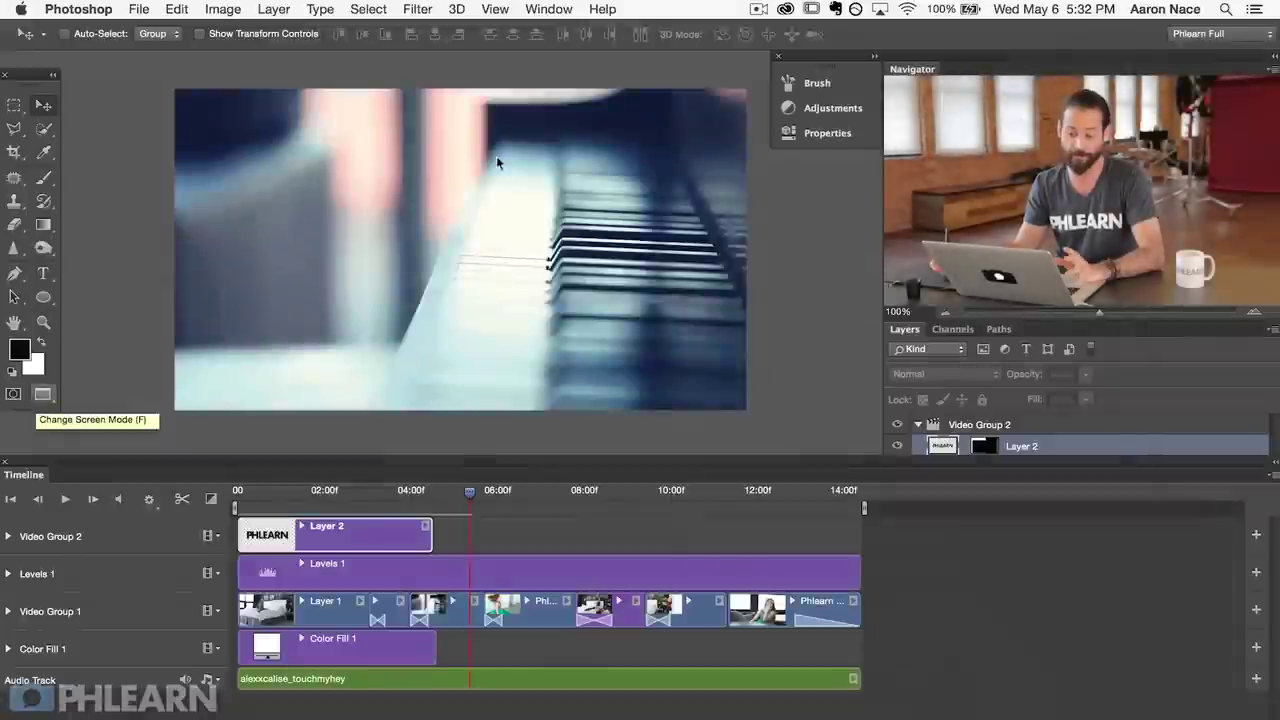
Bring another copy of the PHLEARN logo from its own document into the sample video document.
key("f")
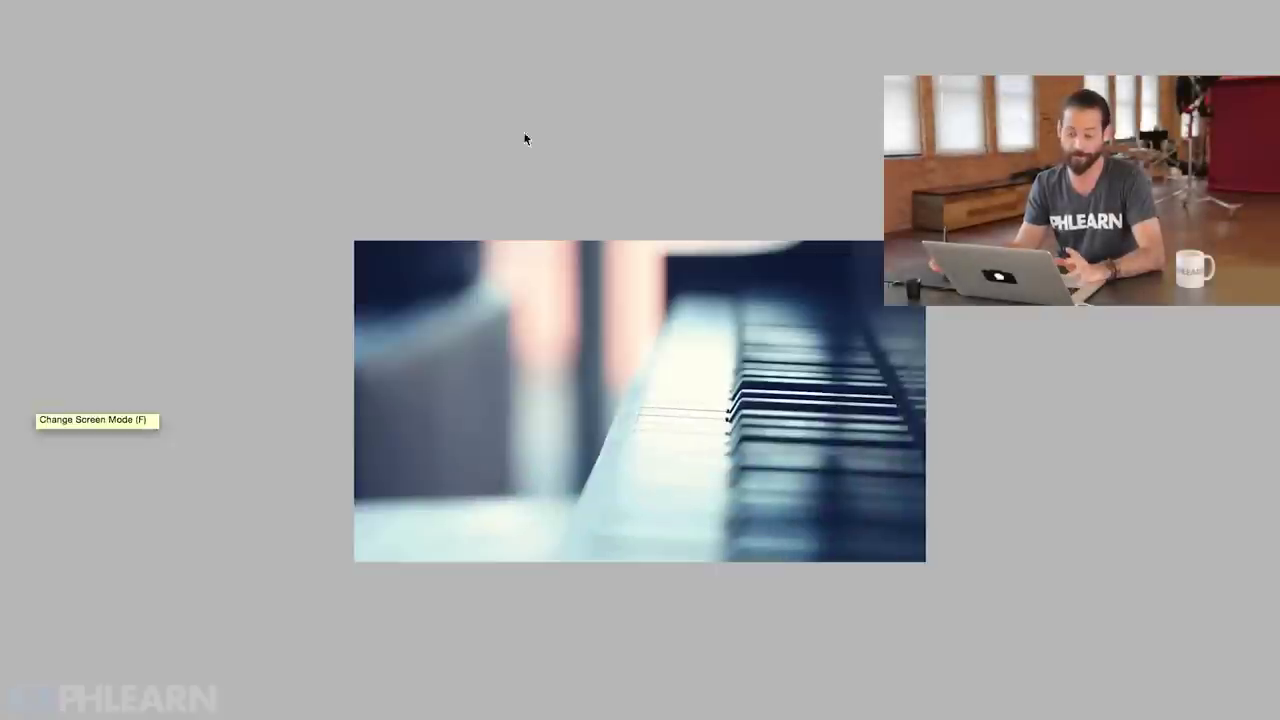
key("f")
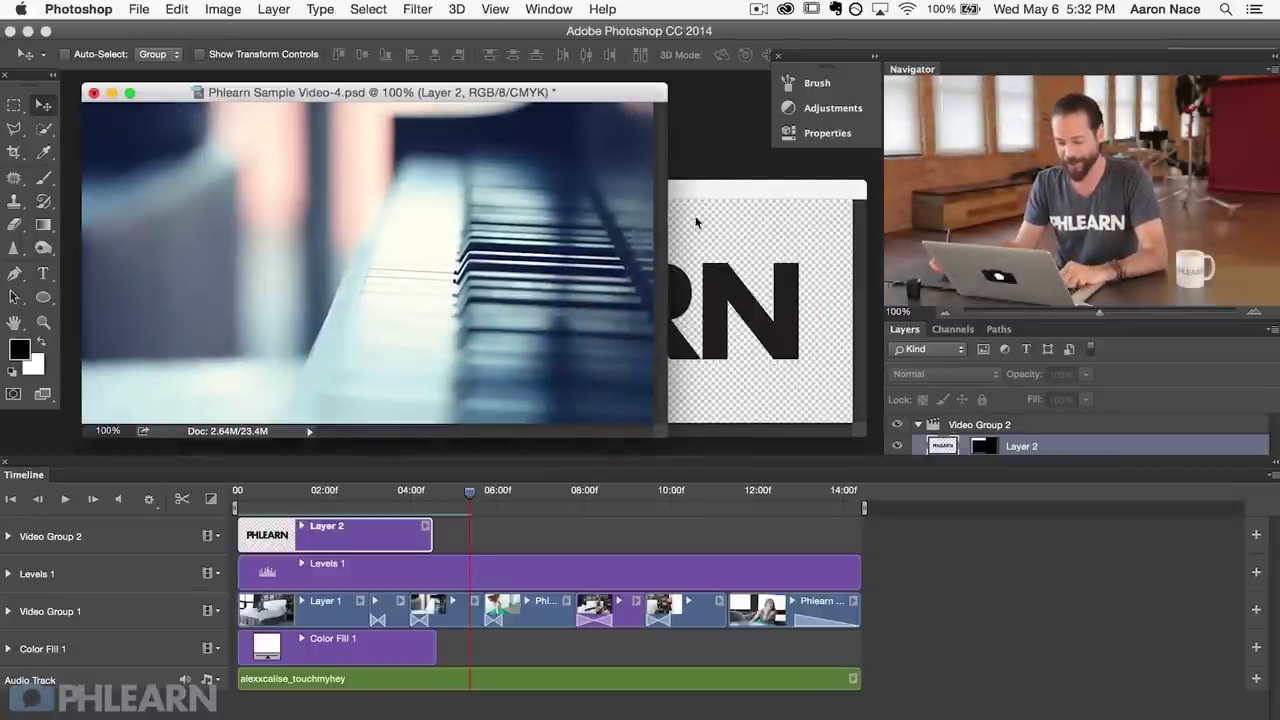
left_click(698, 335)
left_click_drag(465, 255, 505, 245)
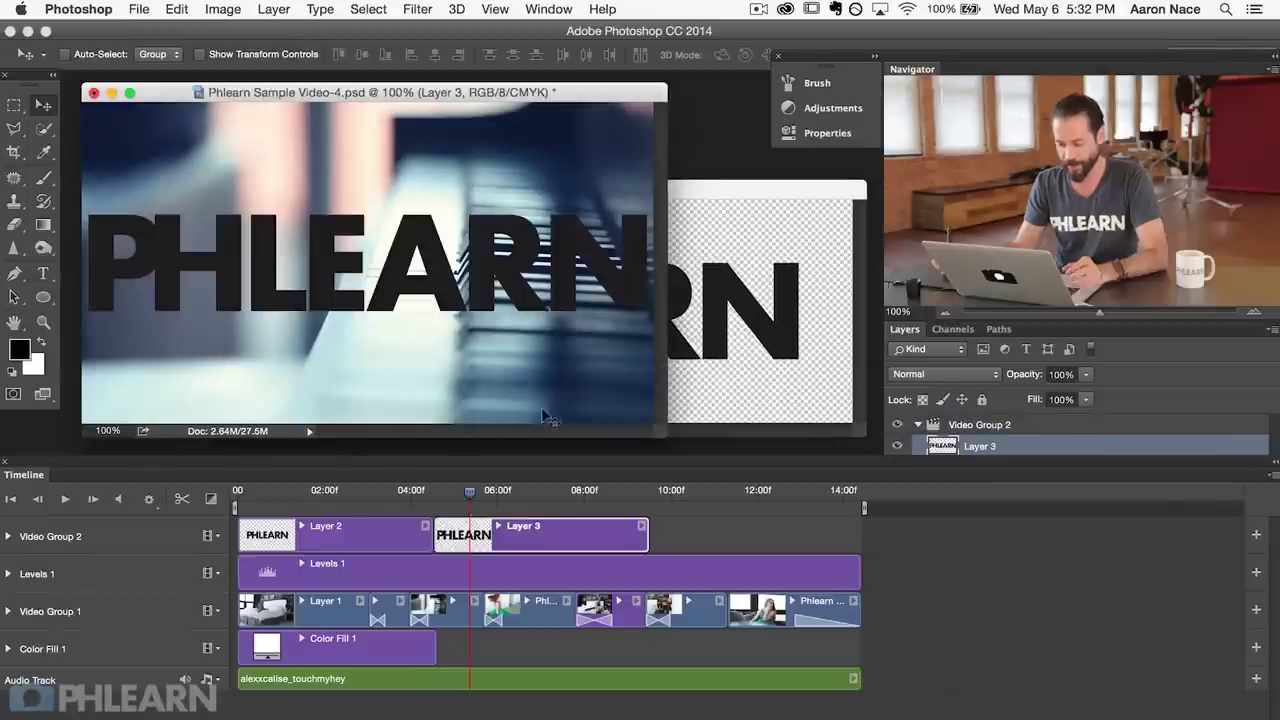
Center the new PHLEARN logo on the video canvas and scale it down slightly to leave a margin at both sides.
key("f")
left_click_drag(659, 385, 462, 223)
key("ctrl+t")
left_click_drag(712, 214, 686, 222)
key("Return")
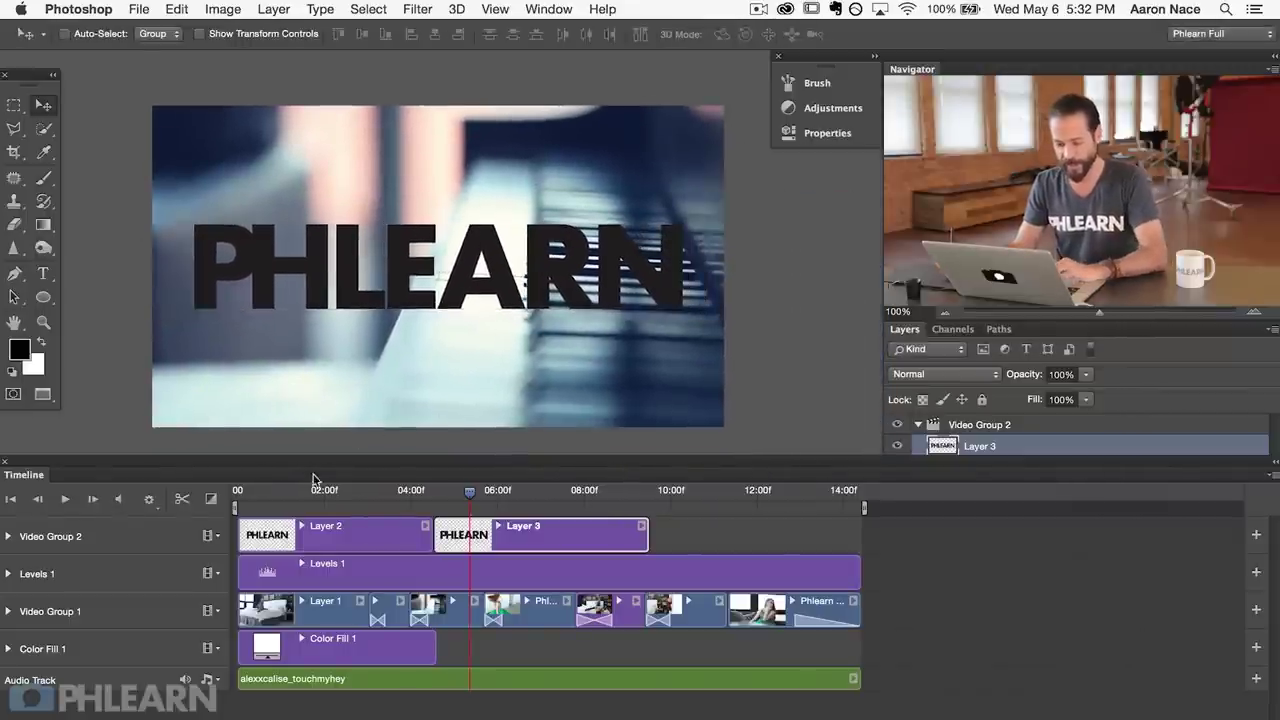
Move the Layer 3 logo clip behind the end of the footage, starting at about 14.5 seconds, and scrub through it.
left_click_drag(240, 497, 914, 538)
left_click_drag(776, 498, 890, 503)
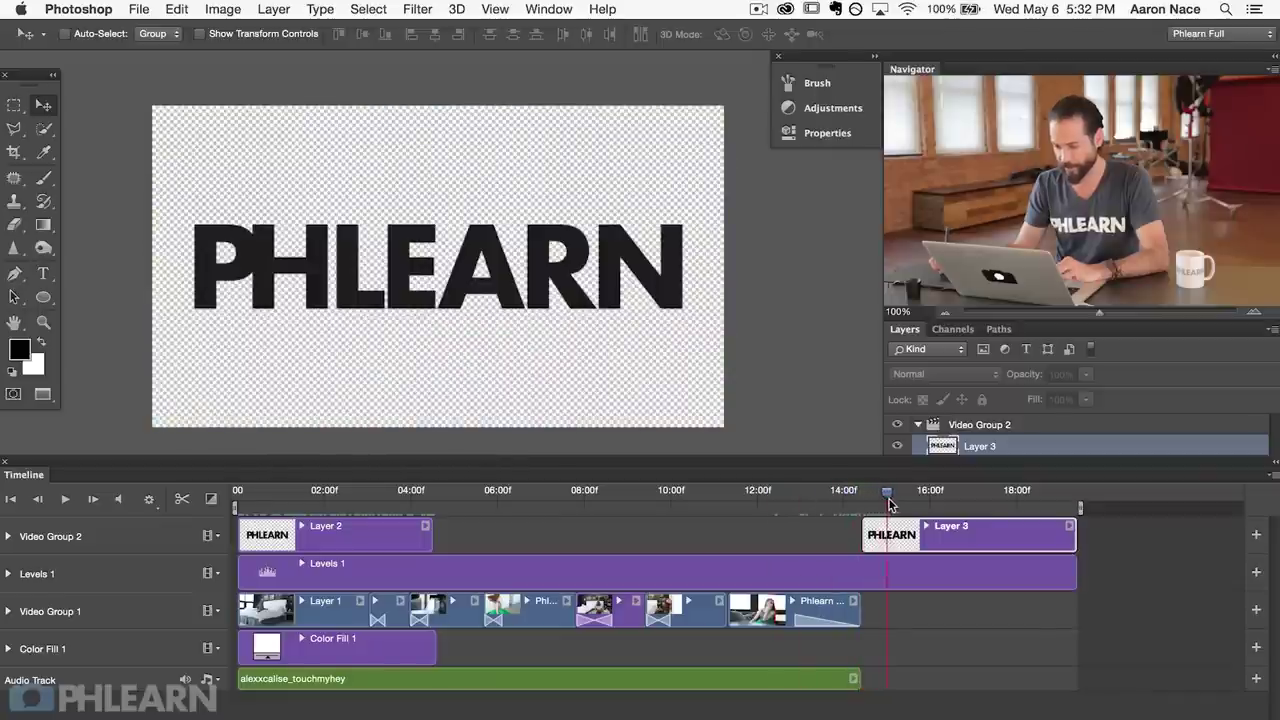
left_click_drag(1076, 505, 968, 508)
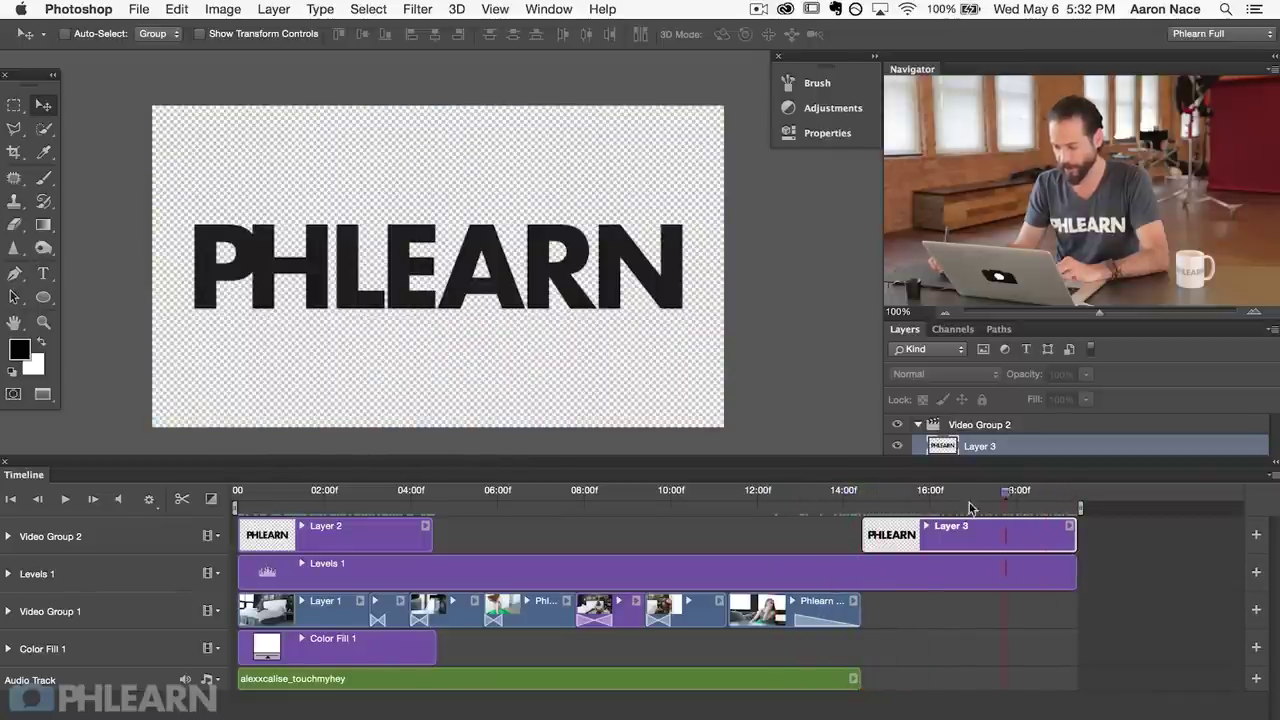
left_click_drag(855, 505, 960, 510)
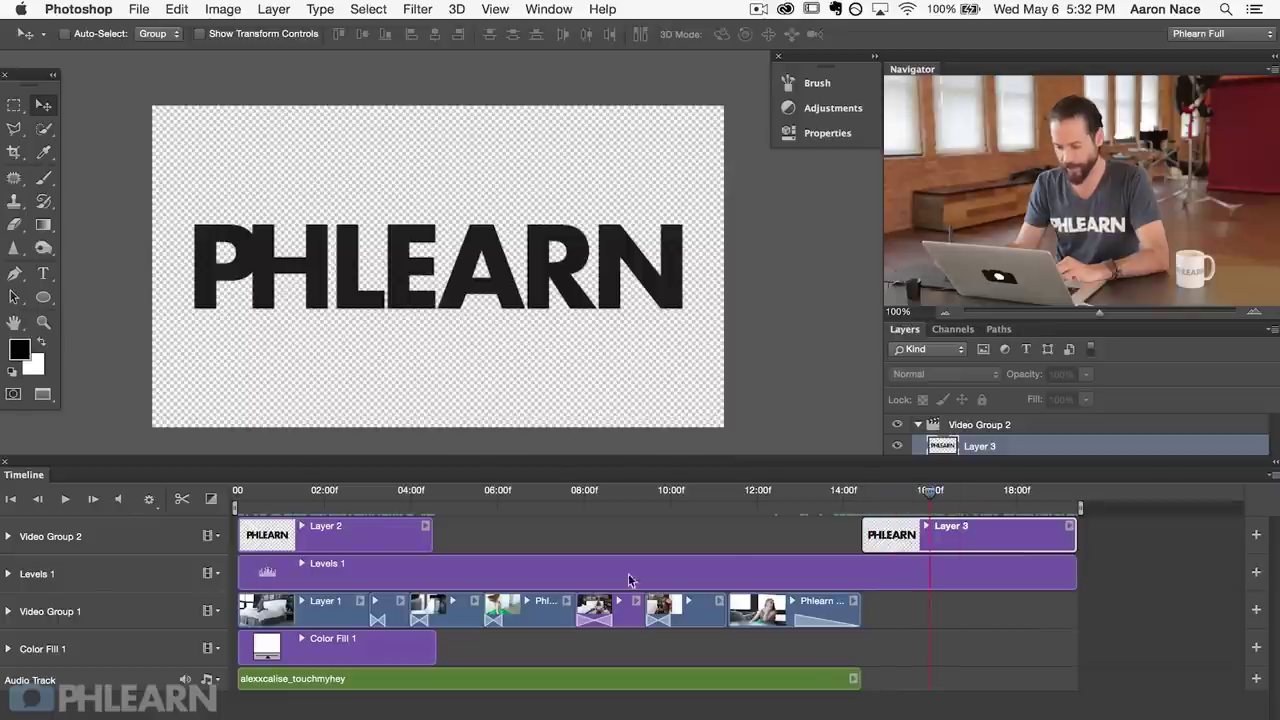
Duplicate the Color Fill 1 layer.
left_click(371, 648)
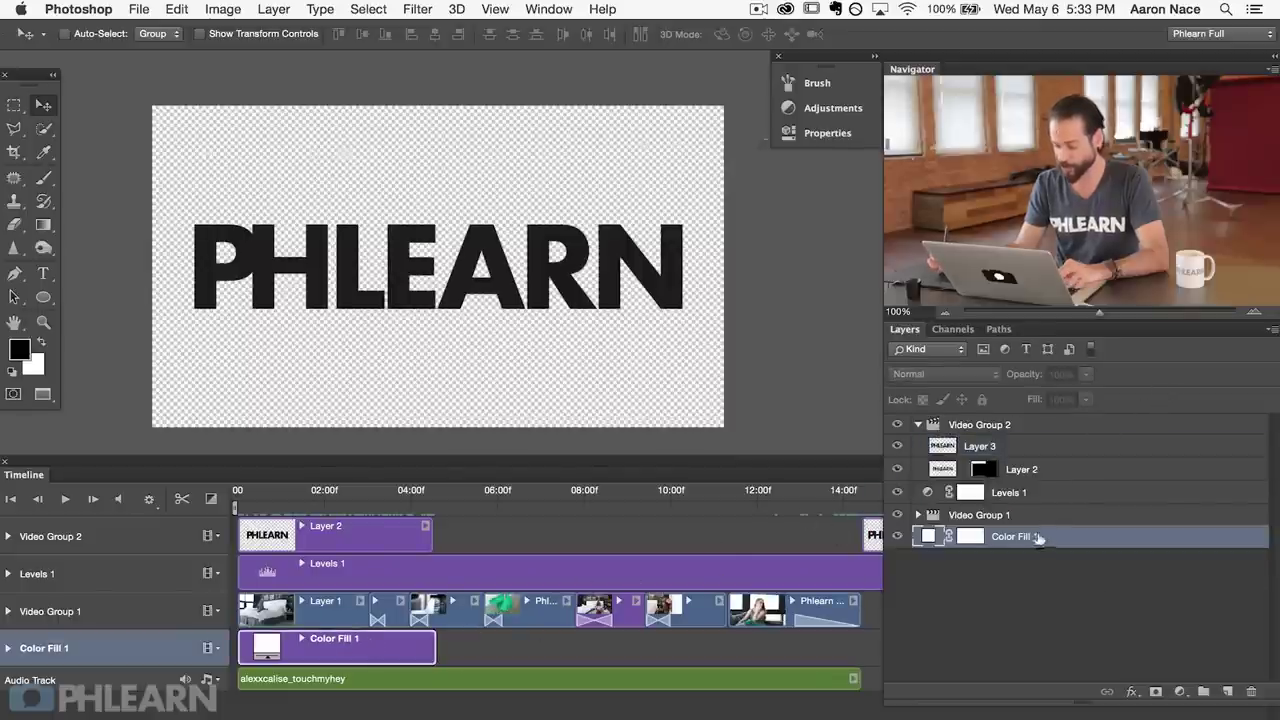
left_click_drag(1086, 536, 1219, 694)
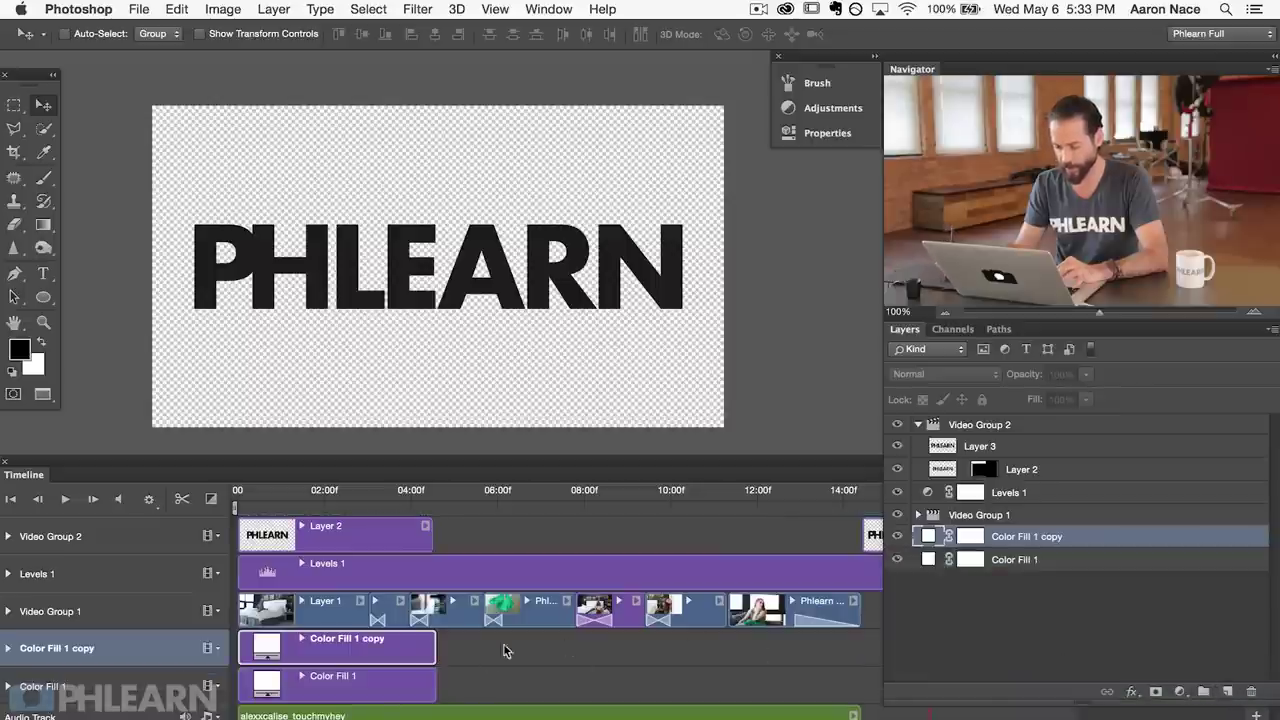
left_click(537, 660)
Move the Color Fill 1 copy clip to start at about 14.5 seconds and extend its end to match the Layer 3 clip.
left_click_drag(396, 660, 872, 650)
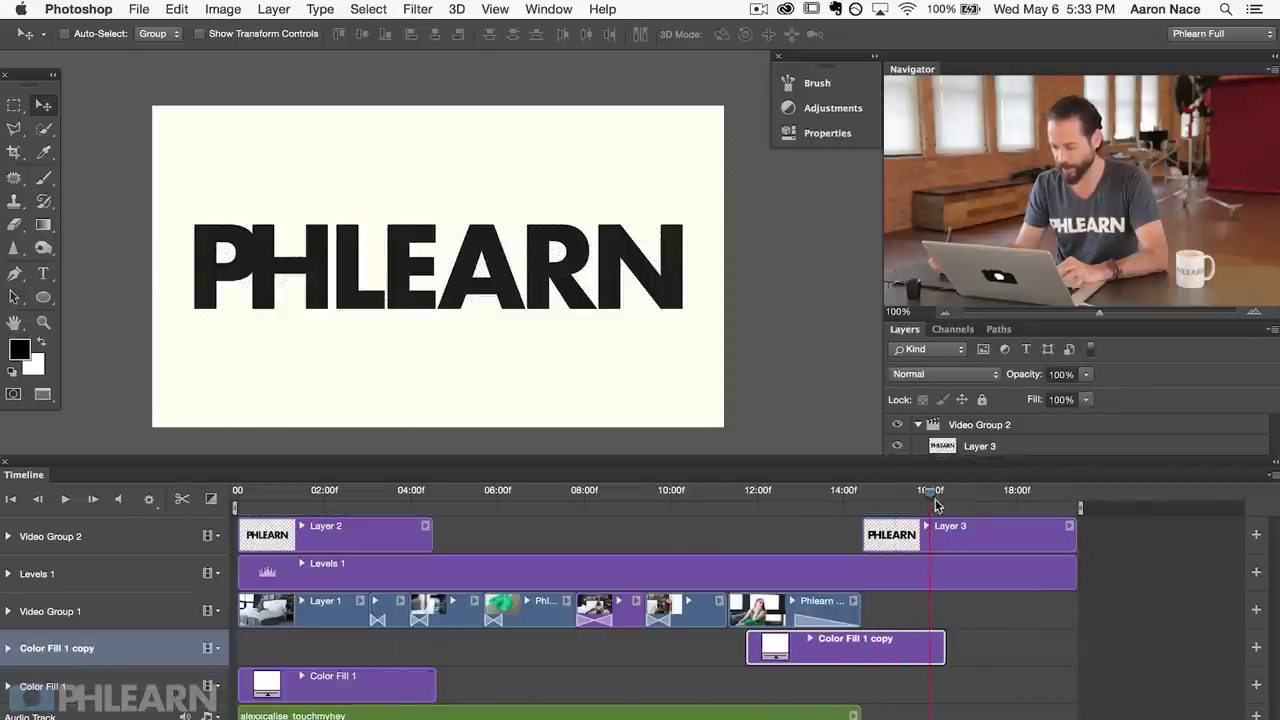
left_click(966, 492)
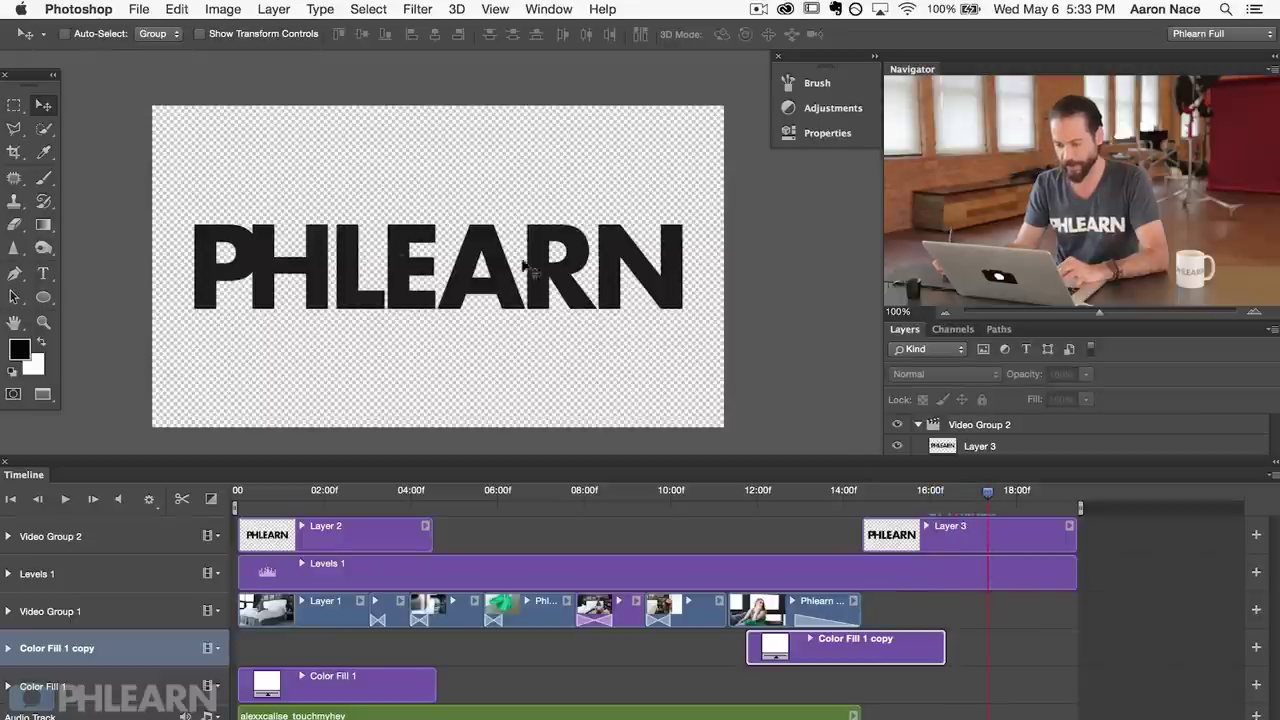
left_click_drag(989, 510, 863, 510)
left_click_drag(828, 648, 933, 648)
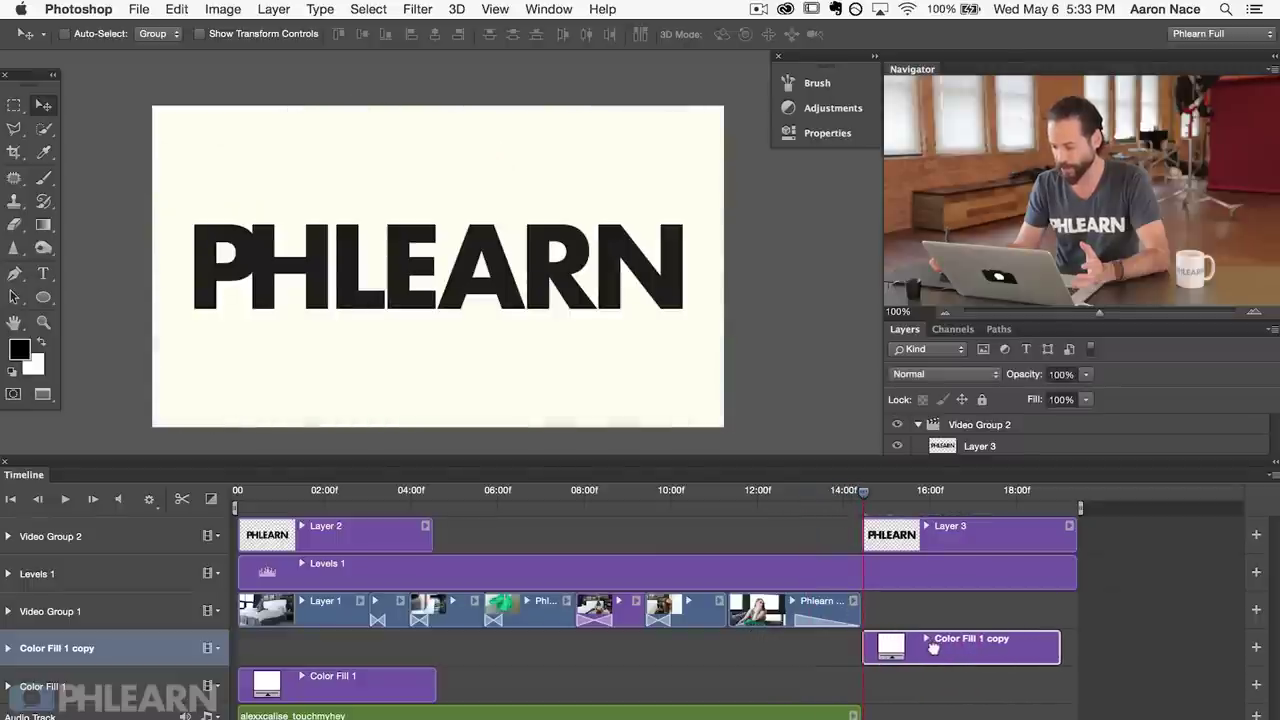
left_click_drag(1055, 645, 1076, 645)
left_click_drag(863, 492, 889, 508)
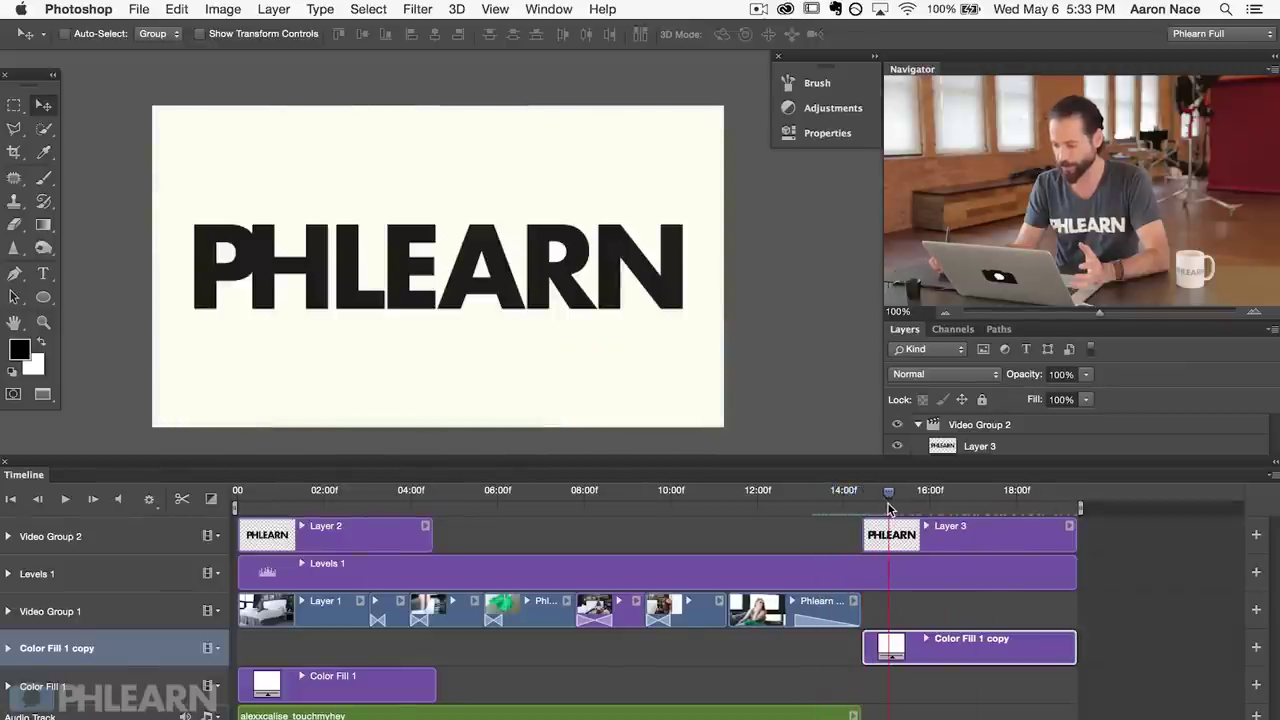
Show the keyframe tracks of the Layer 3 logo clip and add a first Style keyframe at about 15 seconds.
left_click(977, 540)
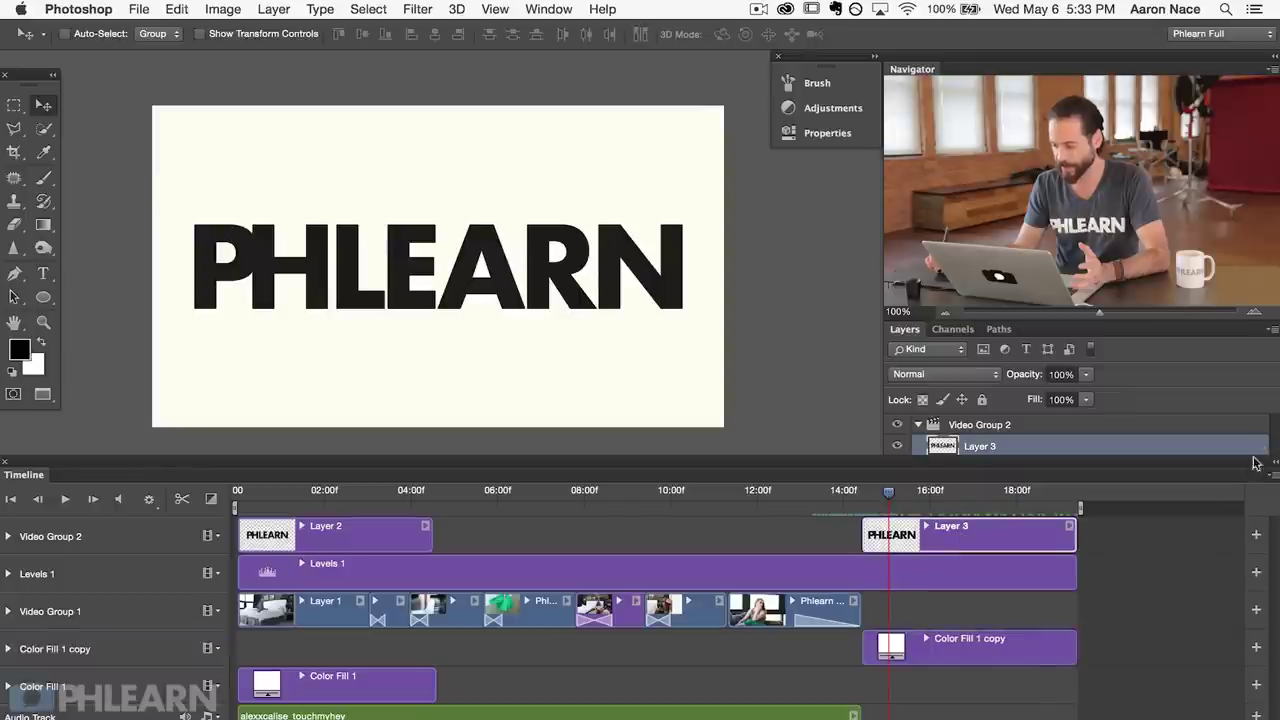
left_click(1208, 347)
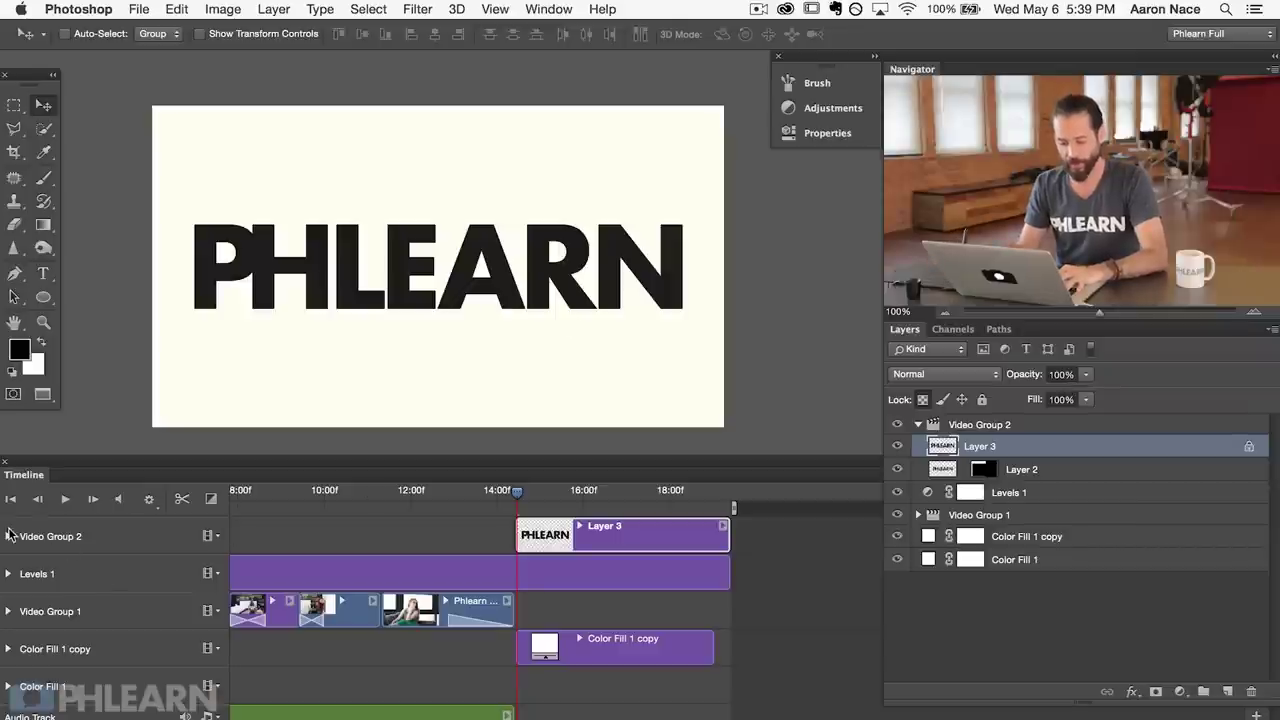
left_click(9, 536)
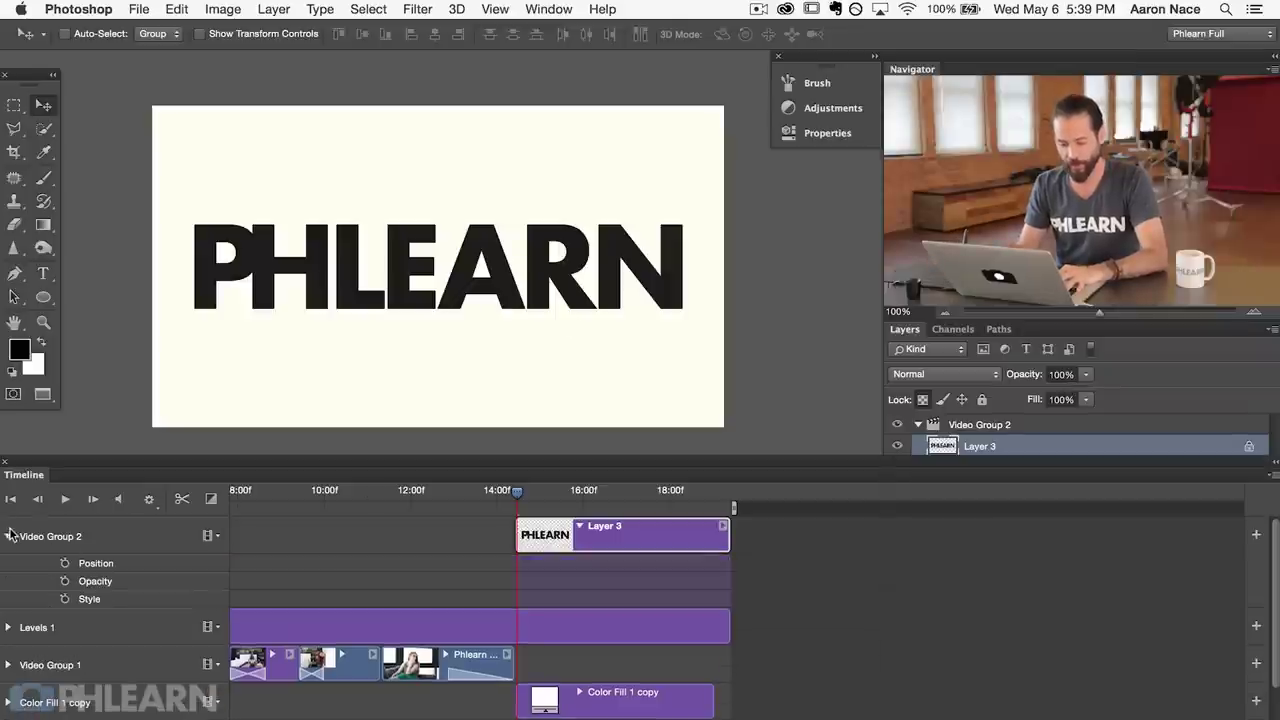
left_click(546, 493)
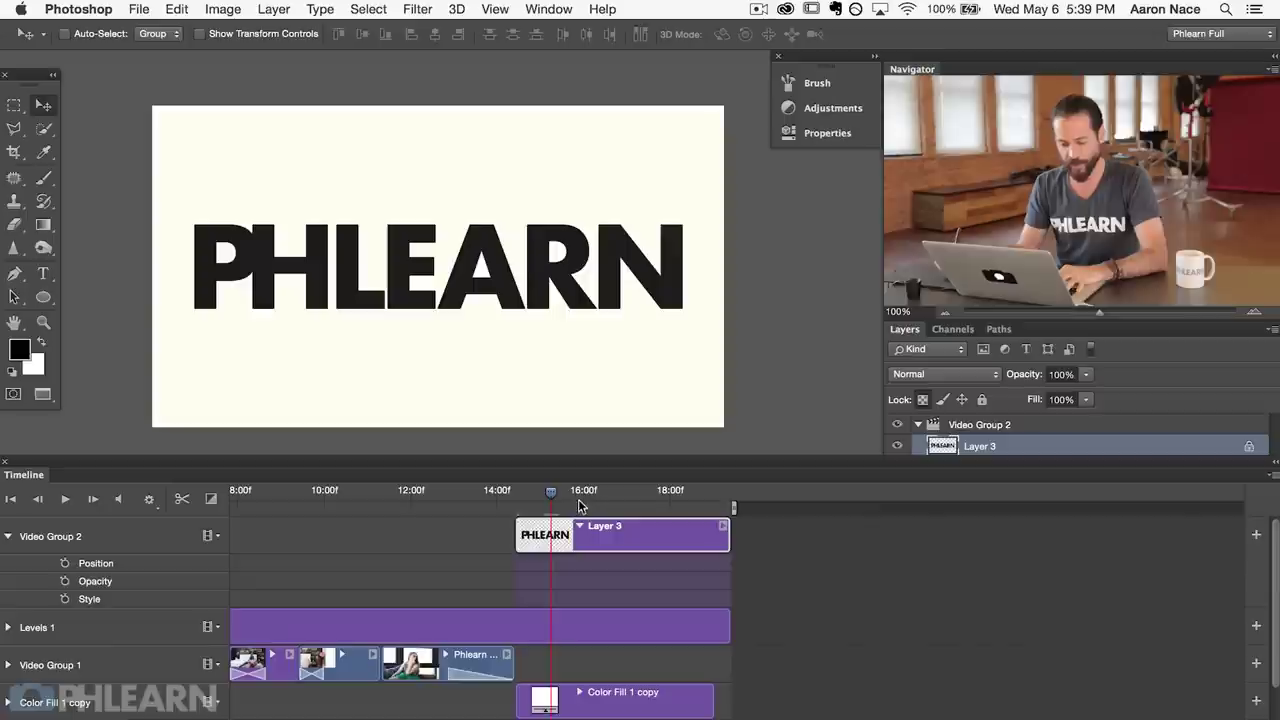
left_click(65, 600)
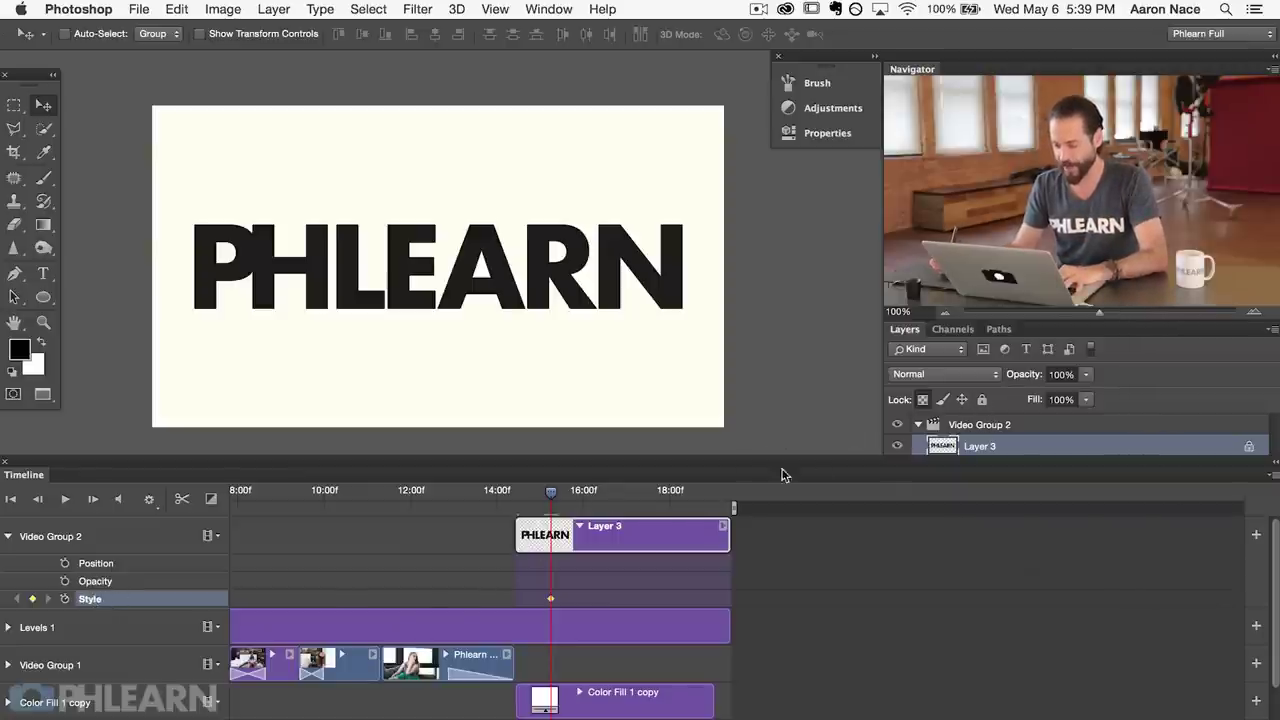
Add a drop shadow to Layer 3 with 31% opacity, 12 px distance and 21 px size.
double_click(960, 447)
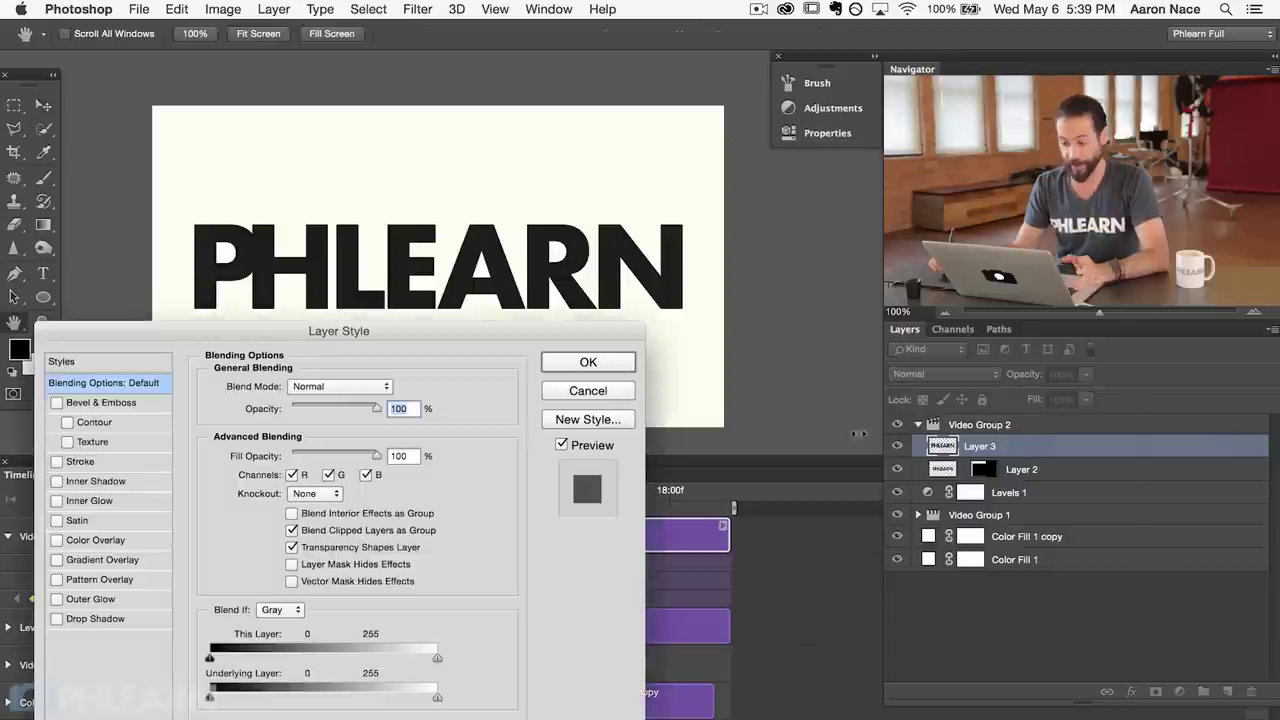
left_click_drag(397, 336, 472, 347)
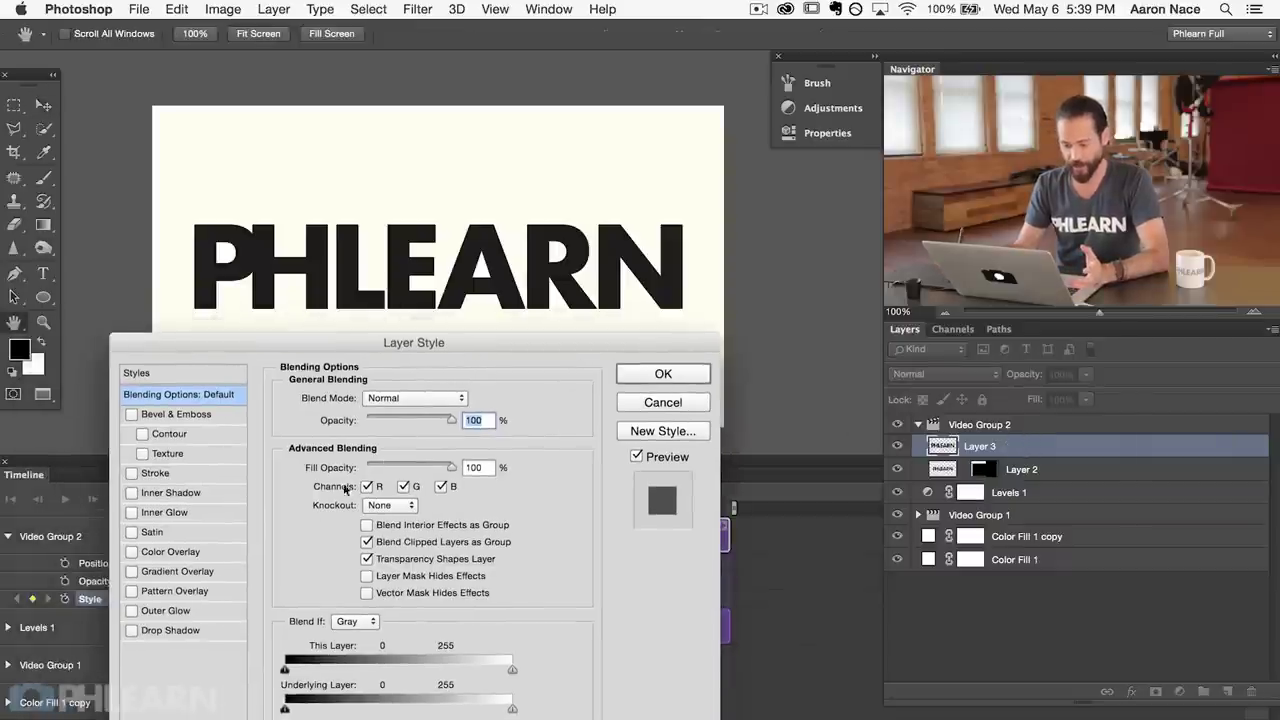
left_click(152, 631)
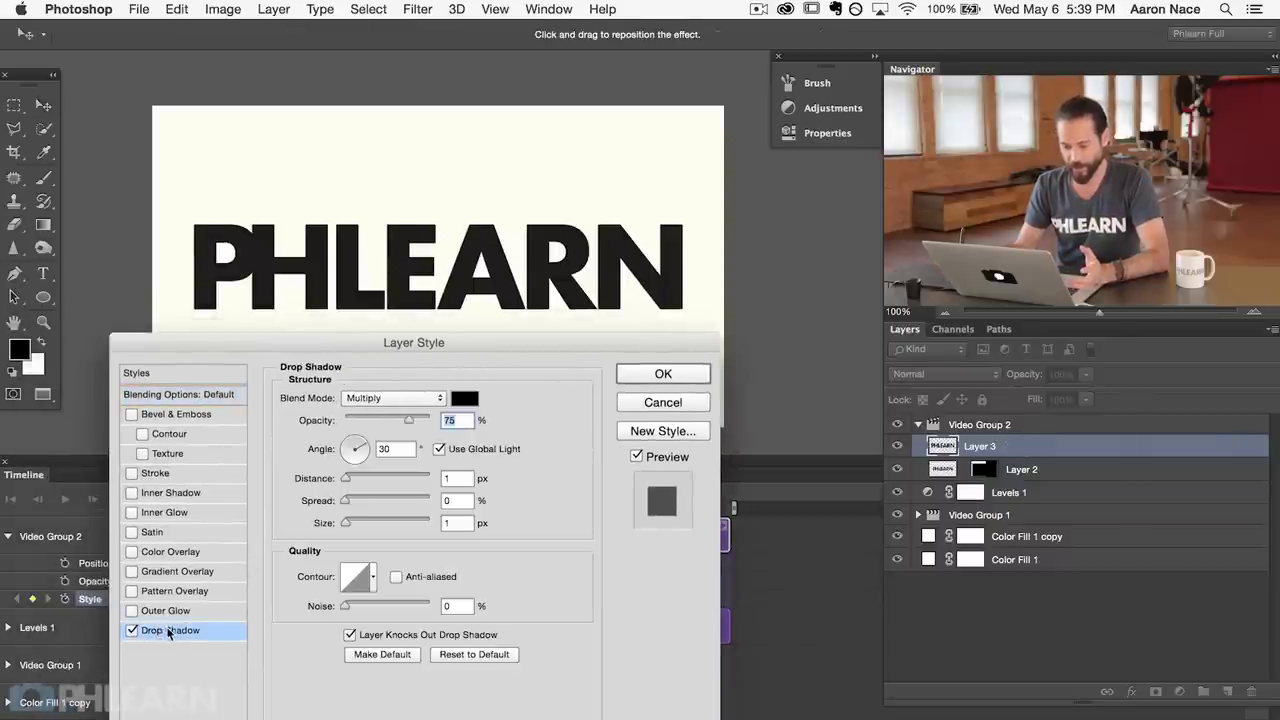
left_click_drag(346, 523, 362, 523)
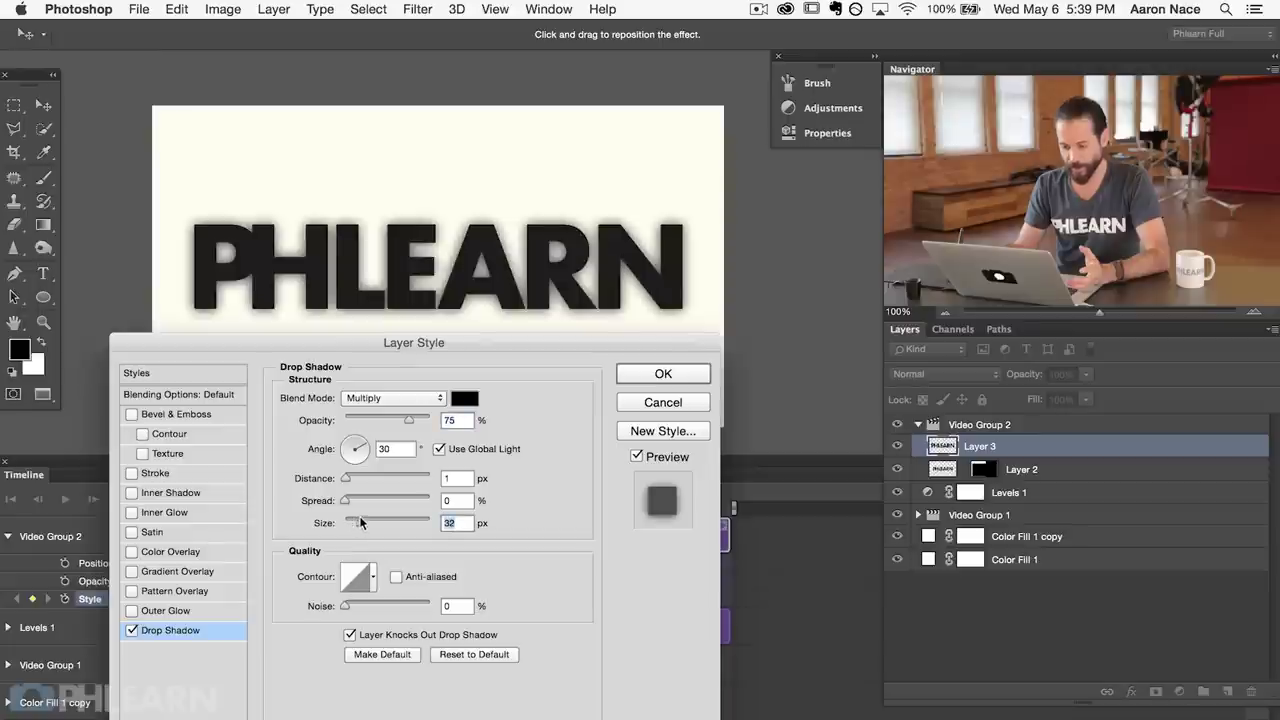
left_click_drag(350, 479, 363, 476)
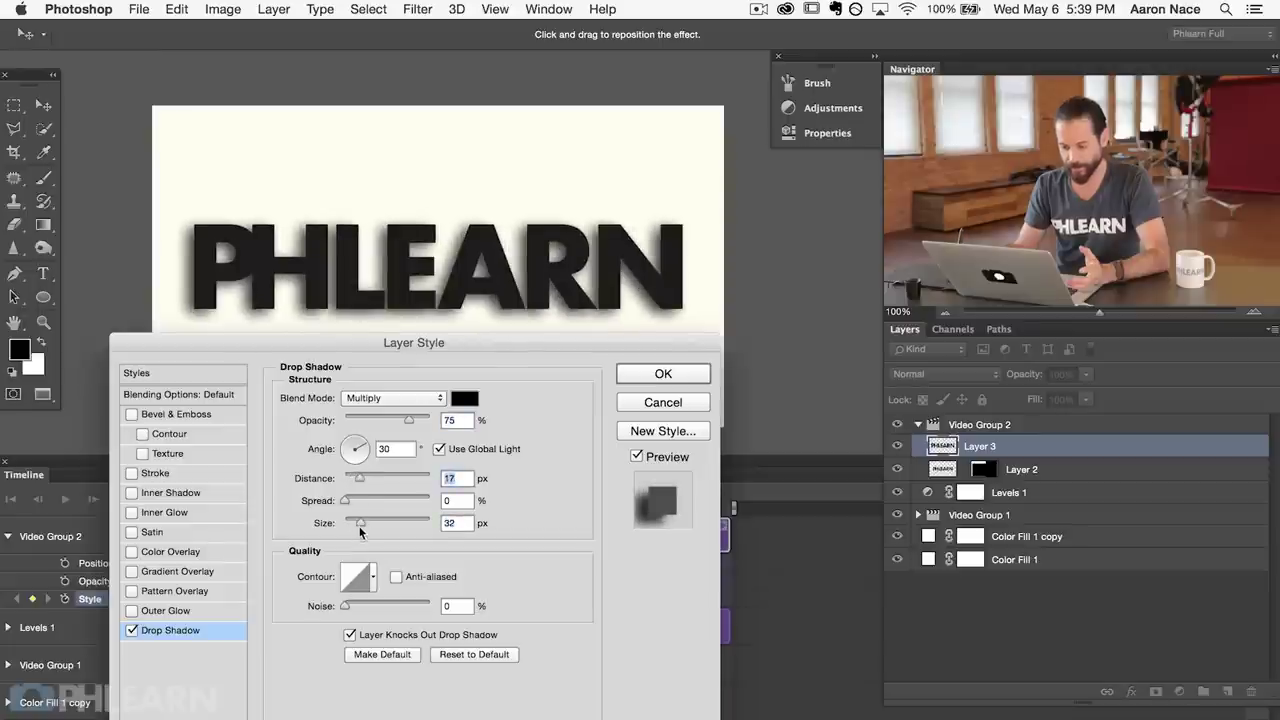
left_click_drag(354, 524, 353, 524)
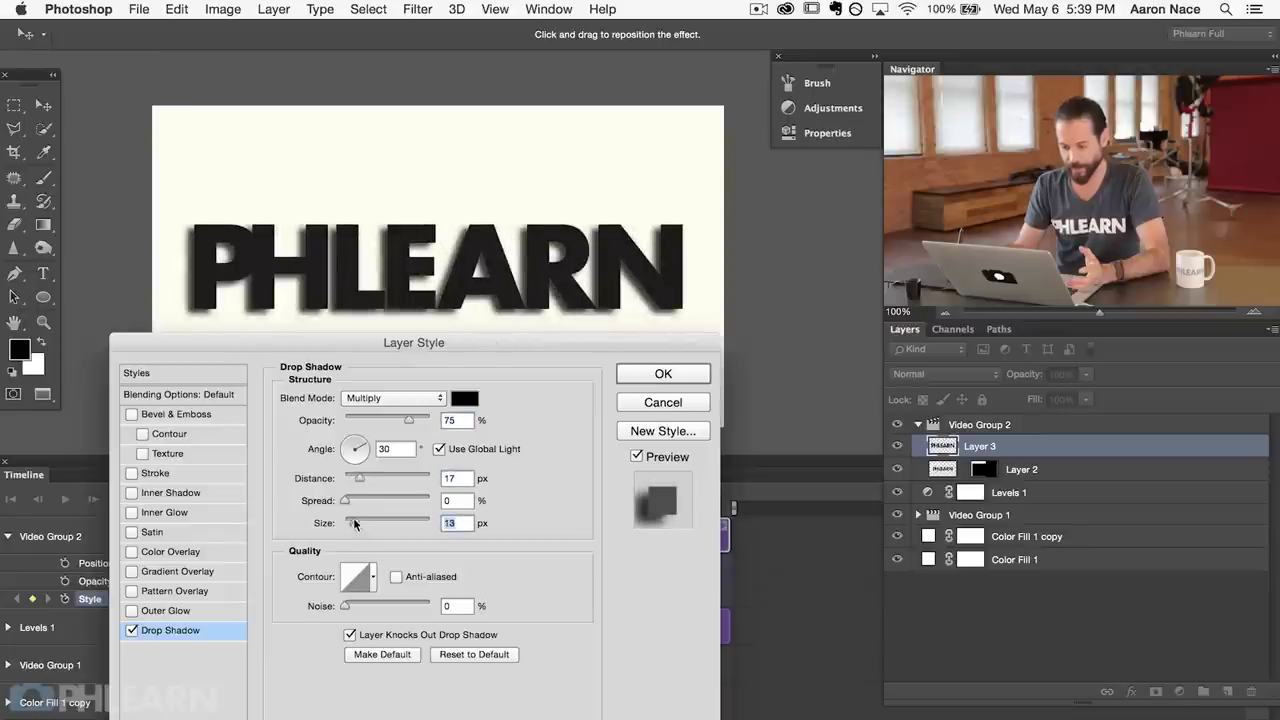
left_click(380, 420)
left_click_drag(378, 422, 369, 430)
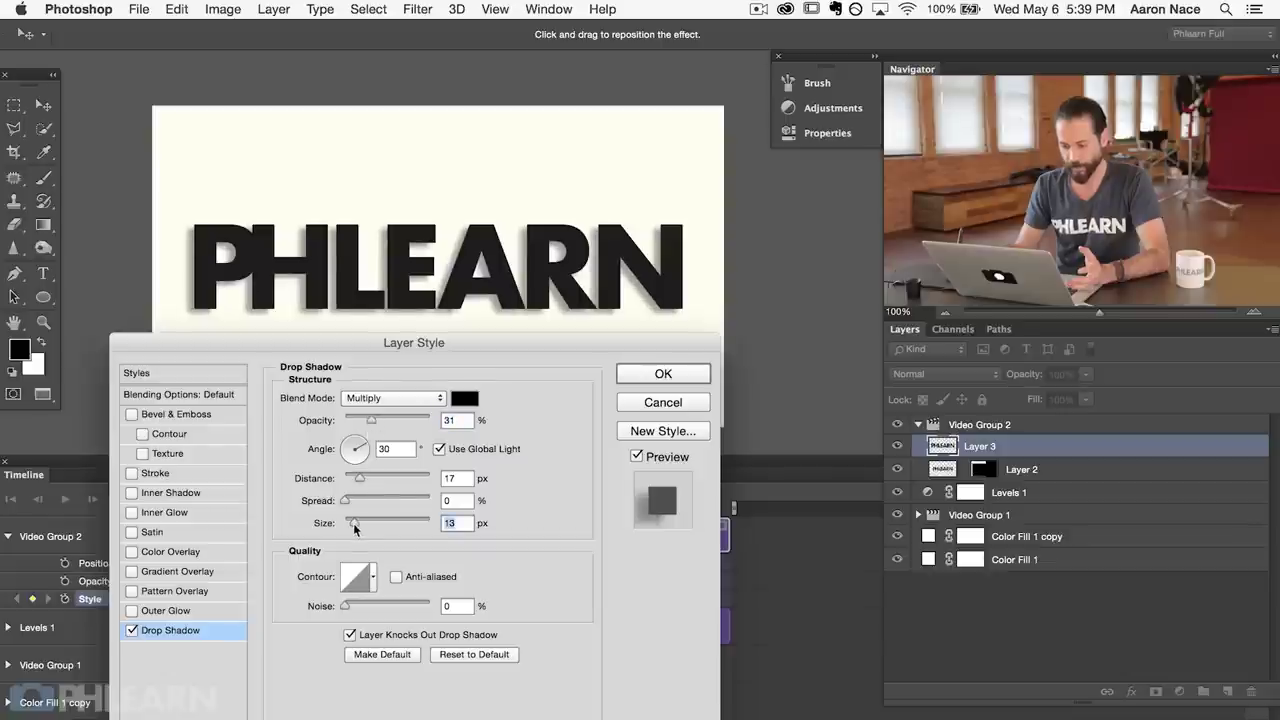
left_click_drag(362, 482, 355, 477)
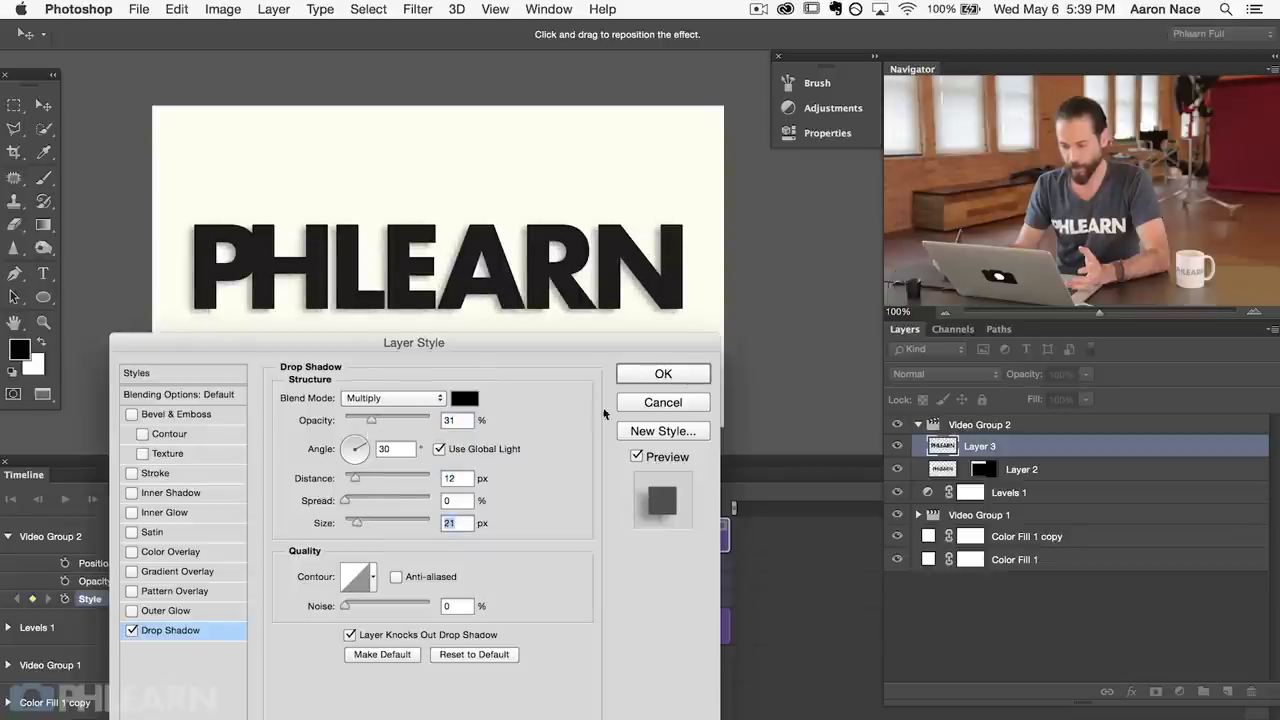
left_click(664, 374)
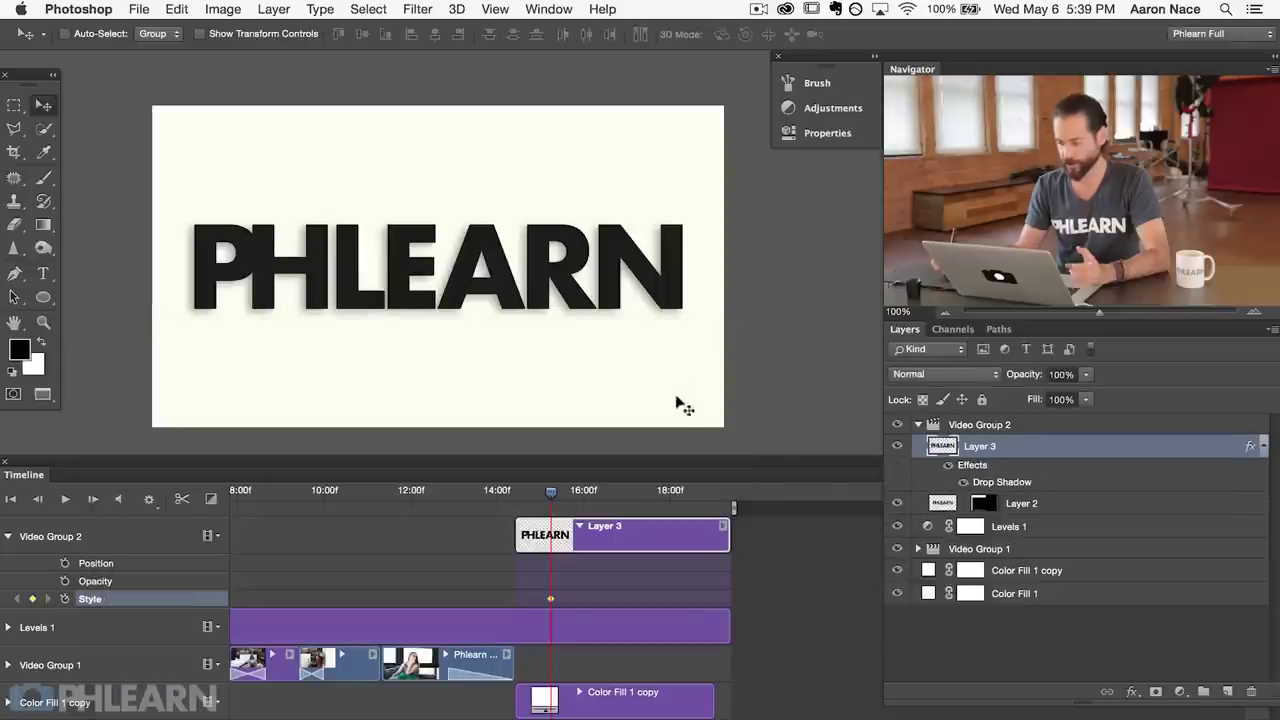
Toggle Layer 3's effects off and on to compare the logo with and without its drop shadow.
left_click(938, 466)
left_click(940, 467)
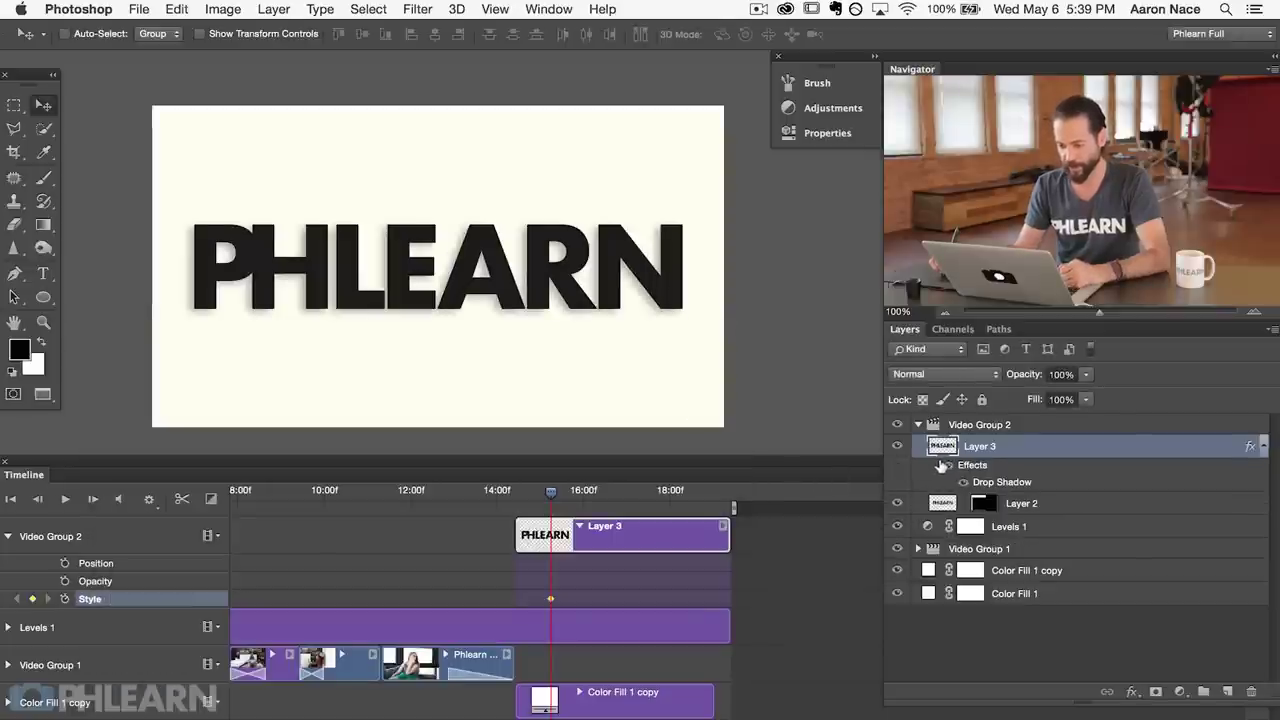
left_click(940, 466)
left_click(940, 466)
Edit Layer 3's drop shadow at the first Style keyframe, setting opacity to 51%, distance to 16 px and angle to 39°.
double_click(1002, 482)
left_click_drag(381, 423, 390, 421)
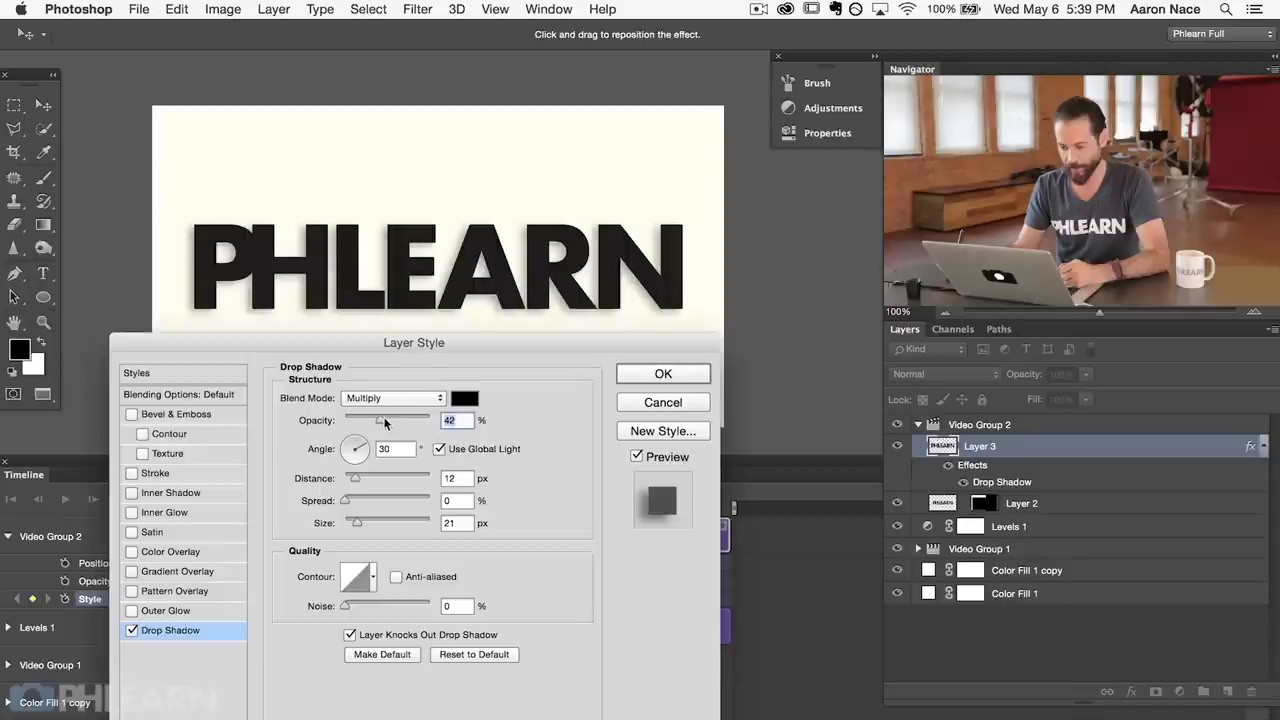
left_click_drag(359, 488, 361, 482)
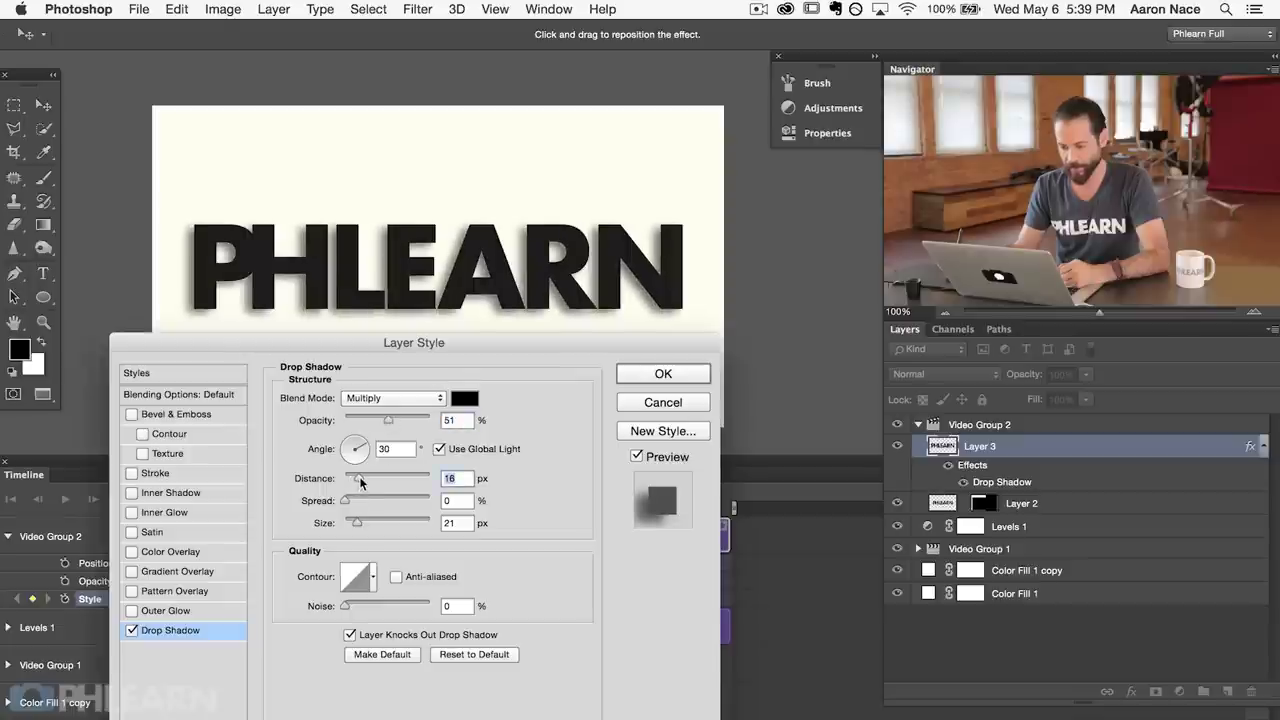
left_click(366, 441)
left_click_drag(588, 353, 608, 343)
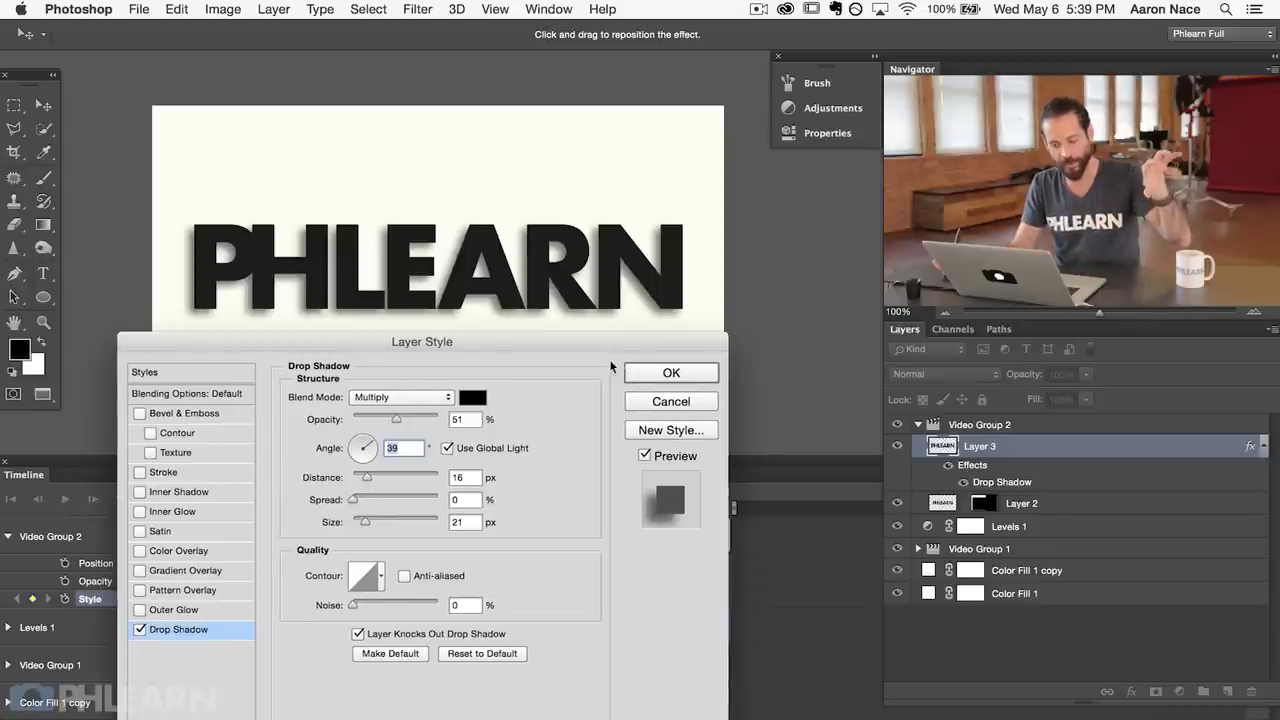
Turn off Use Global Light for the drop shadow, set its angle to 36° and distance to 24 px, and apply the style.
left_click(379, 446)
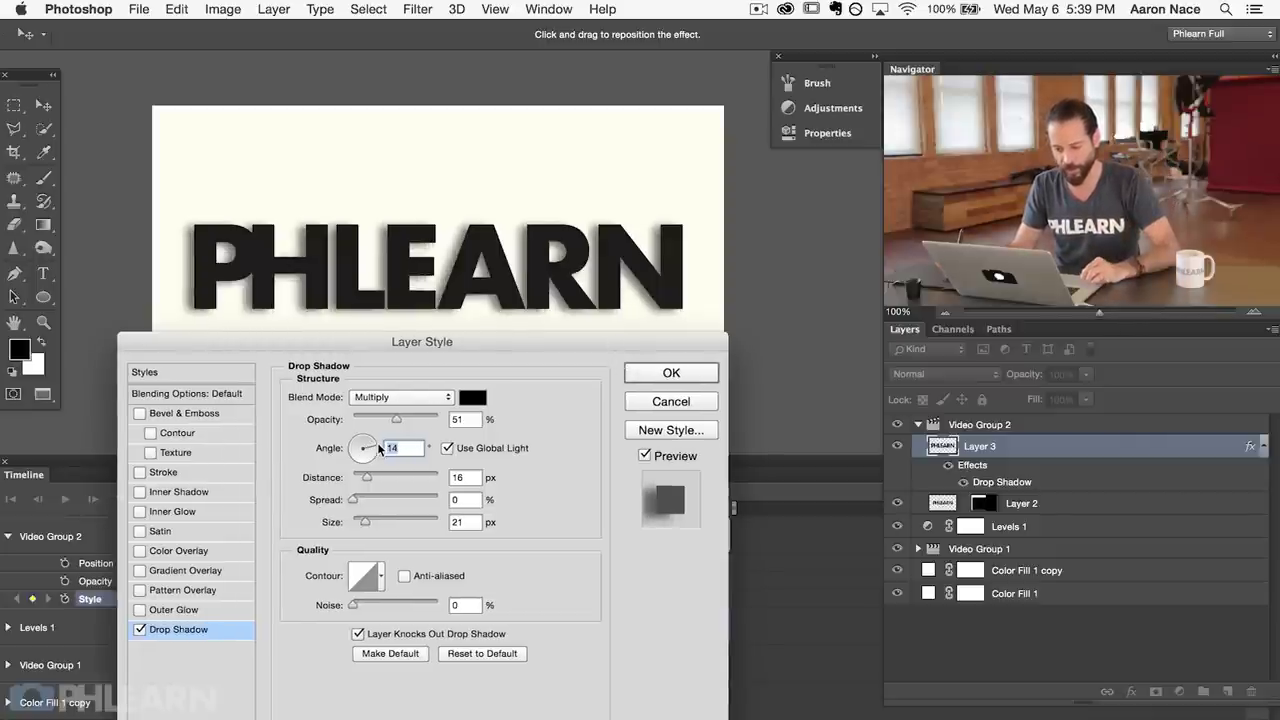
left_click(379, 445)
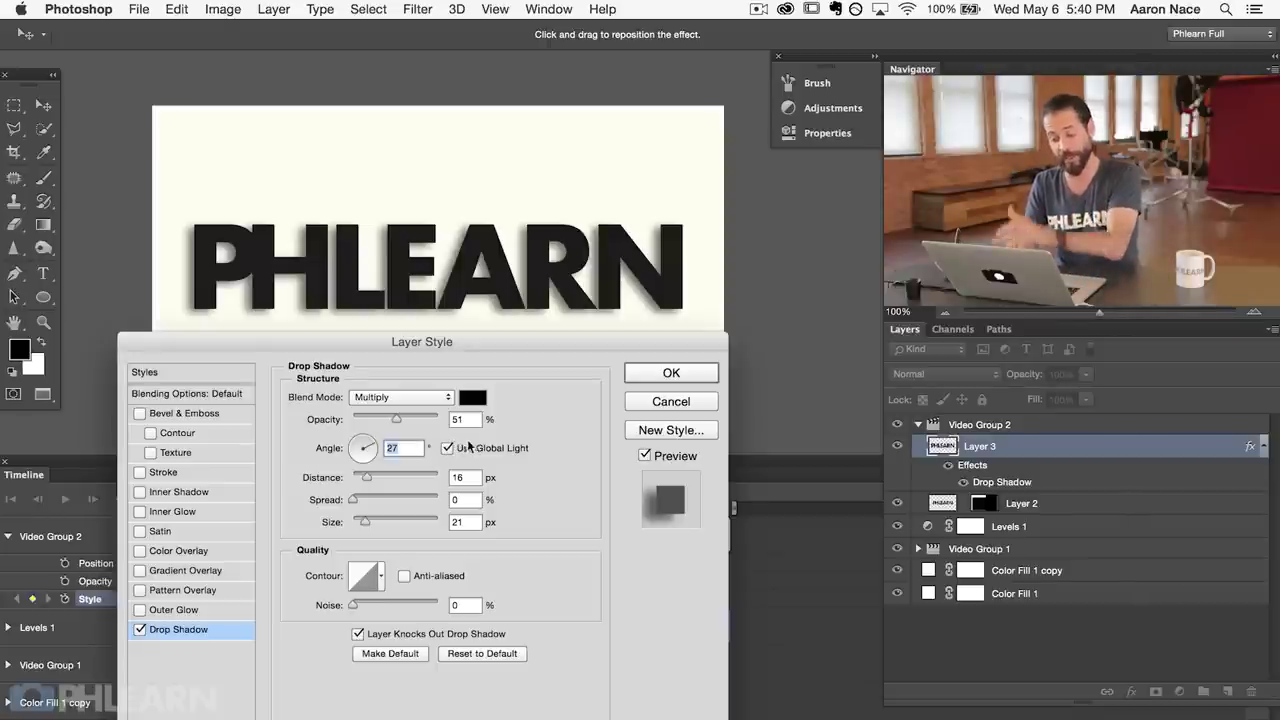
left_click(458, 450)
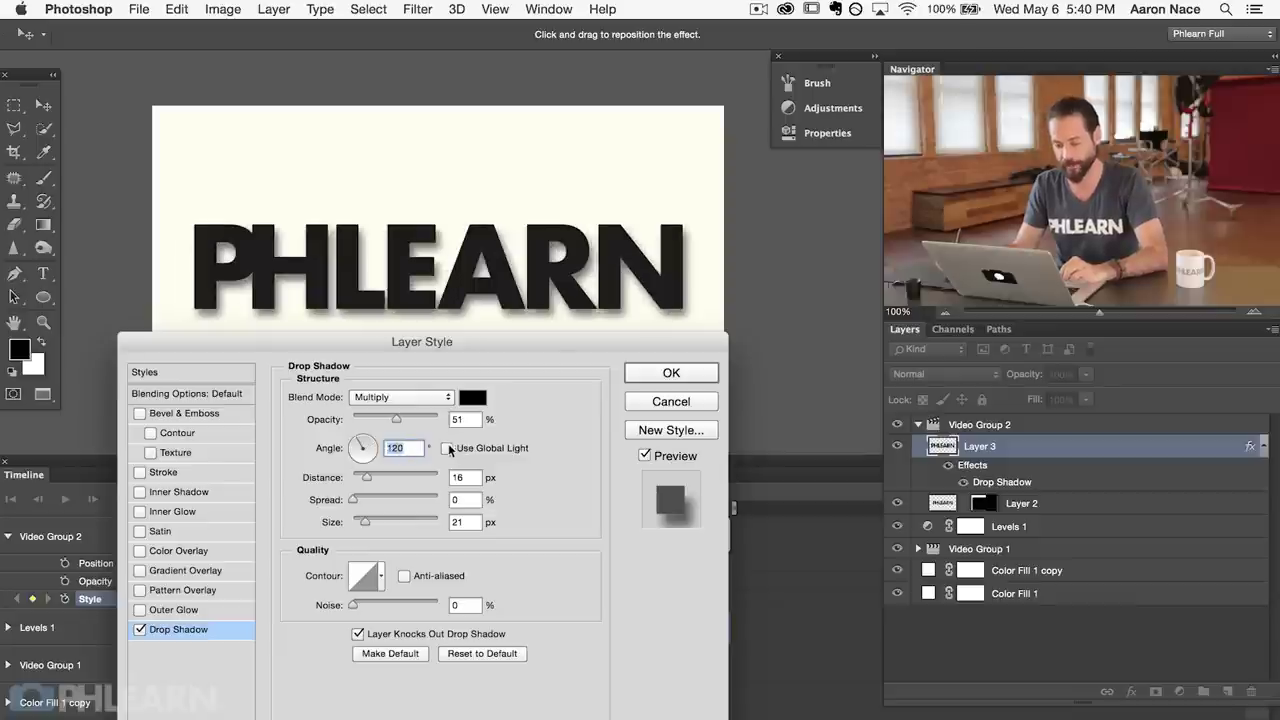
left_click_drag(382, 453, 375, 480)
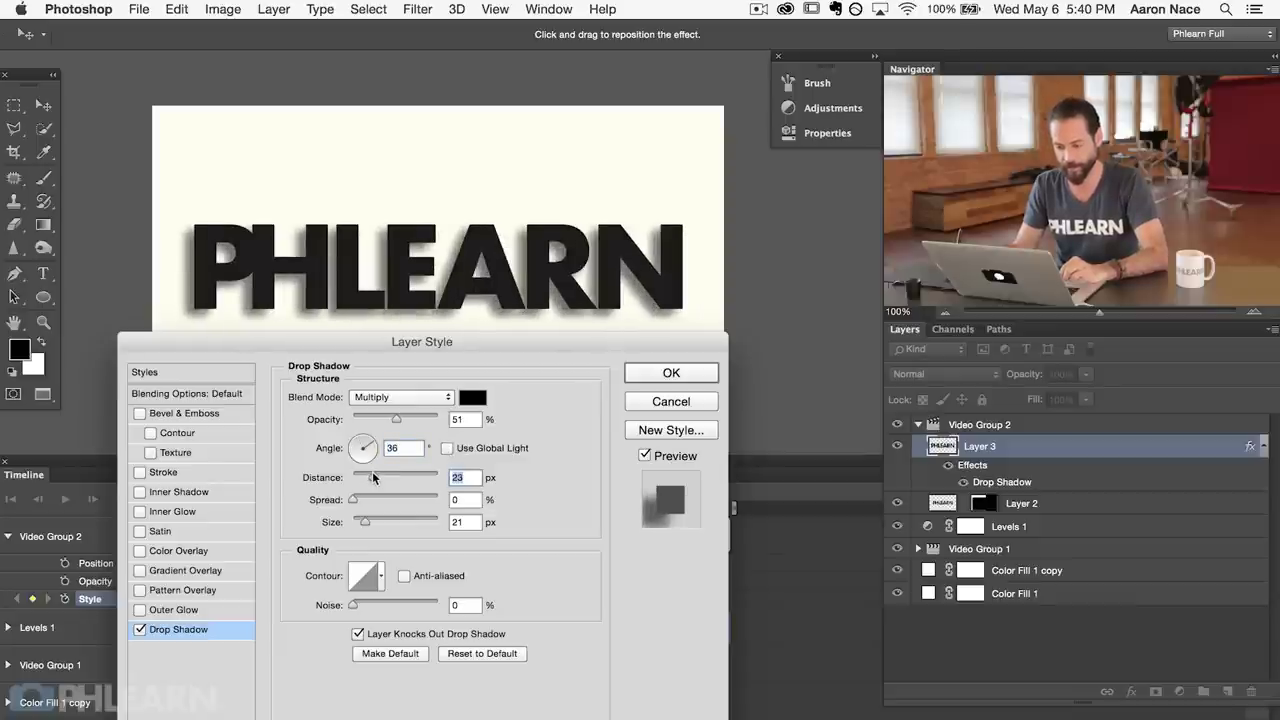
left_click(656, 380)
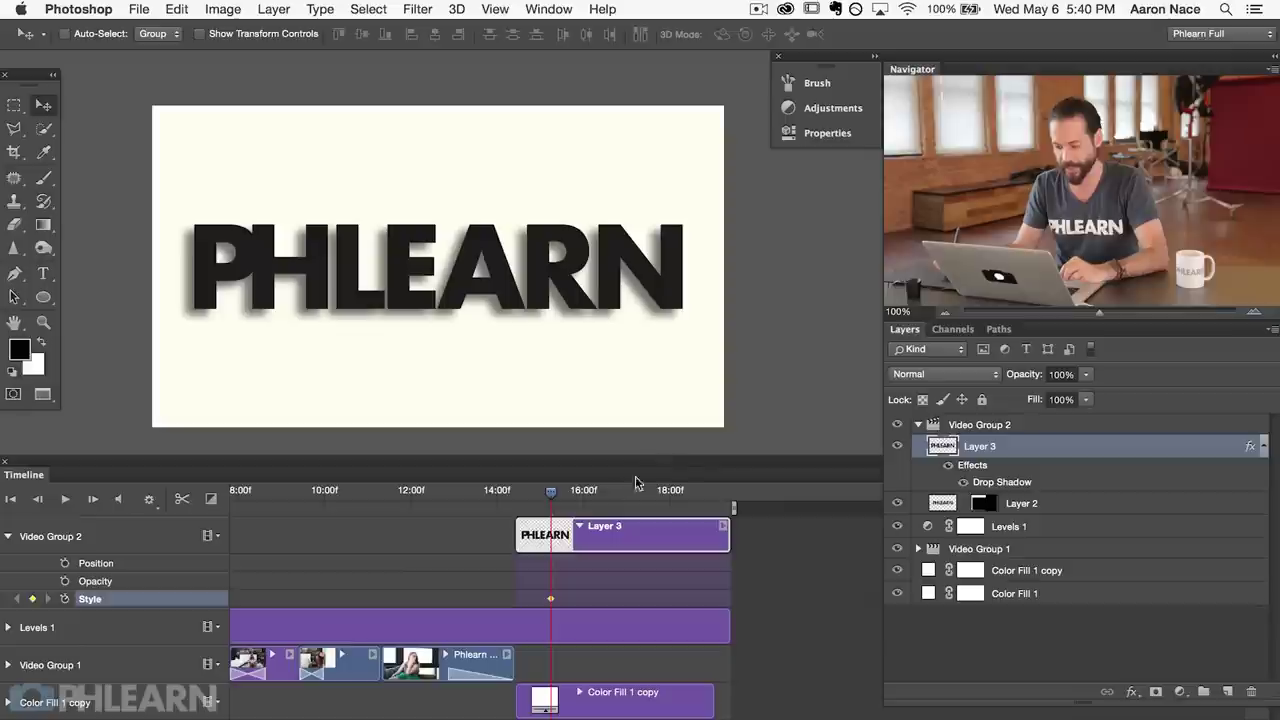
Add a second Style keyframe to the Layer 3 clip at about 17 seconds.
left_click_drag(553, 495, 533, 500)
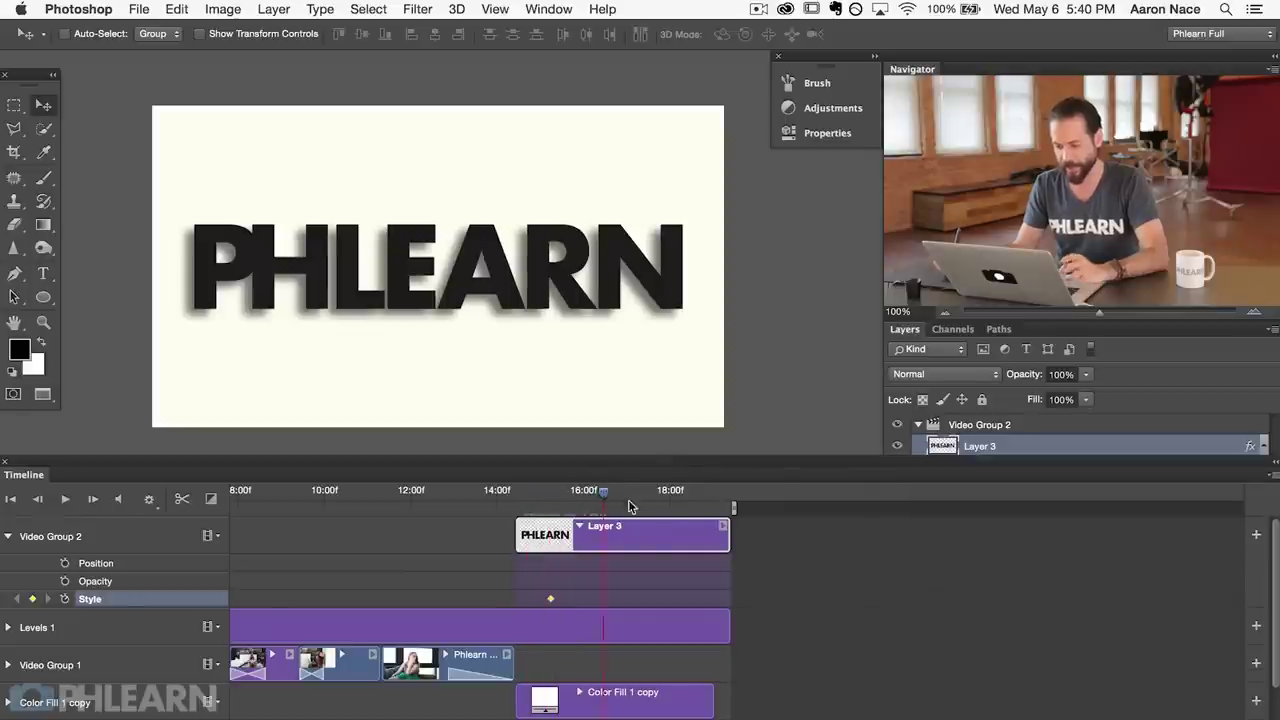
left_click(559, 503)
left_click_drag(537, 500, 554, 501)
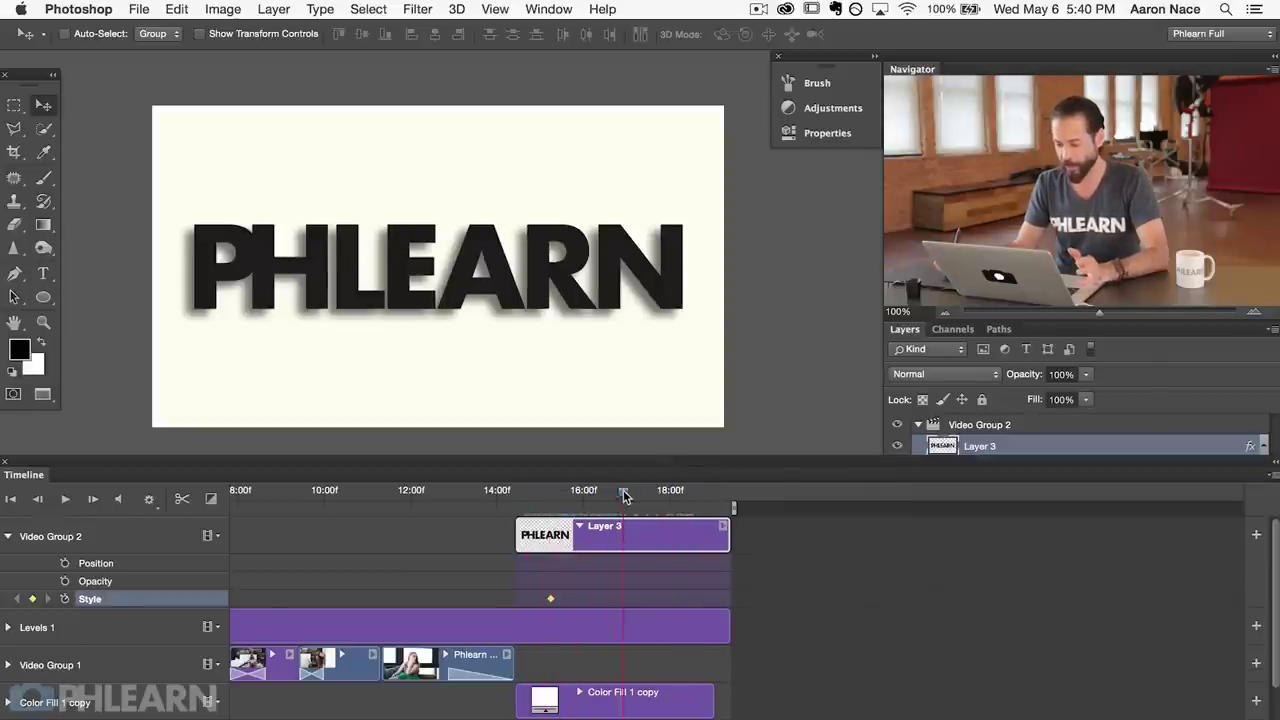
left_click_drag(632, 495, 635, 497)
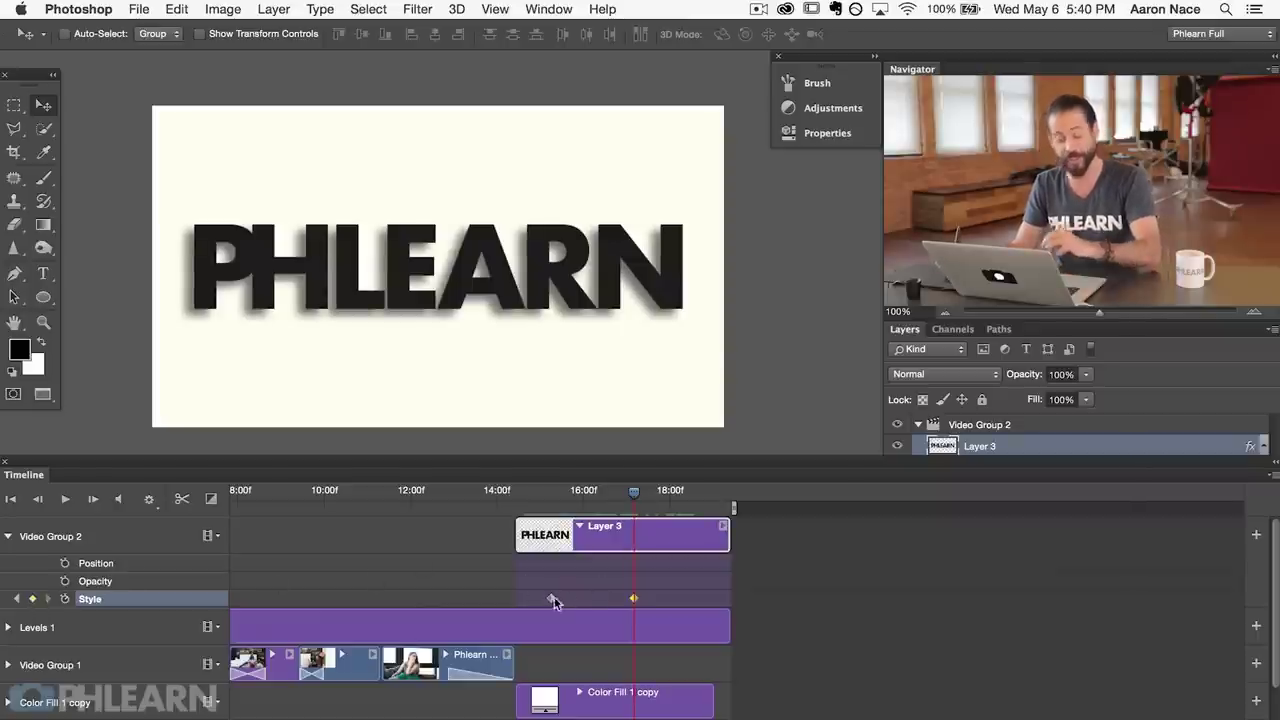
Set Layer 3's drop shadow angle to about 145° at the second Style keyframe.
double_click(1086, 444)
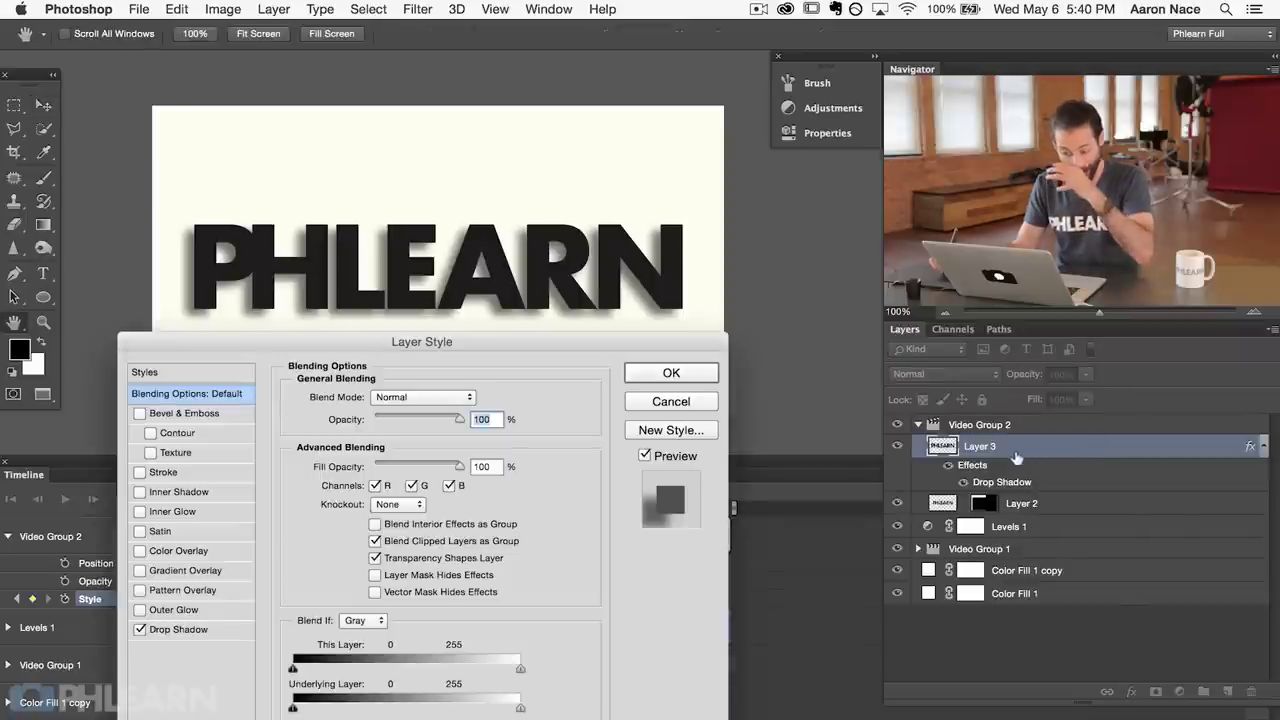
left_click(210, 628)
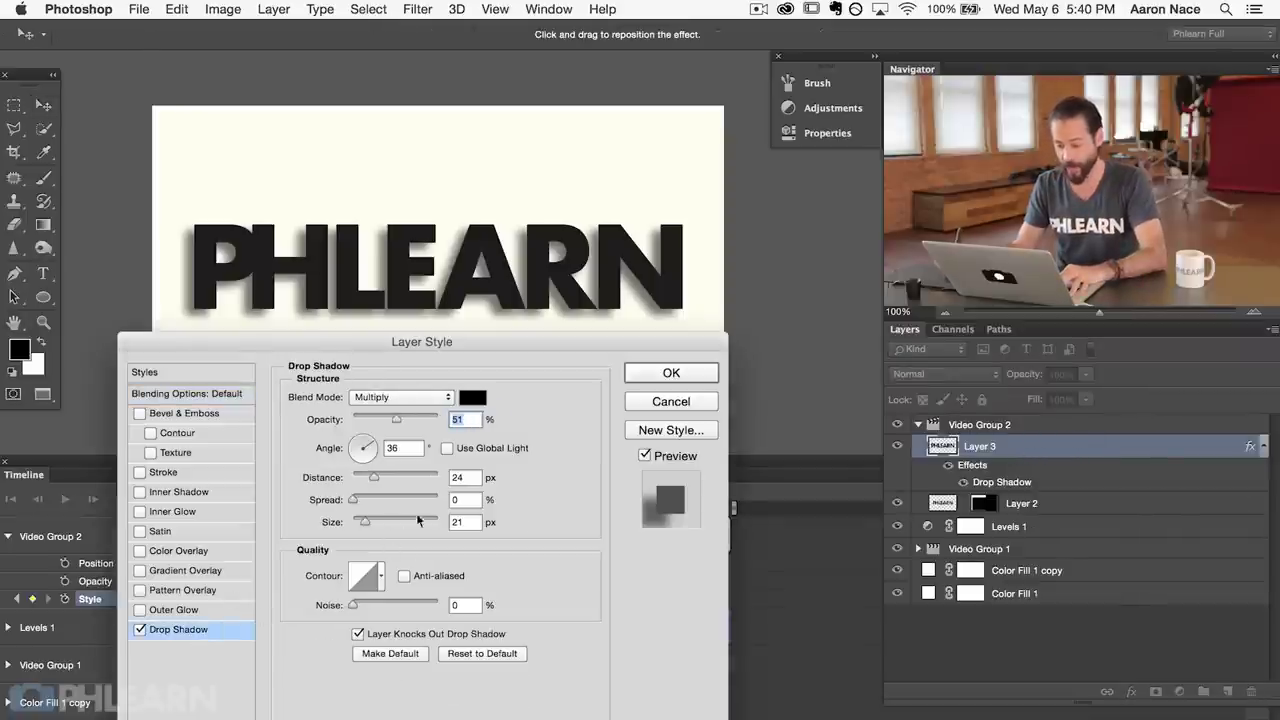
left_click_drag(355, 449, 353, 448)
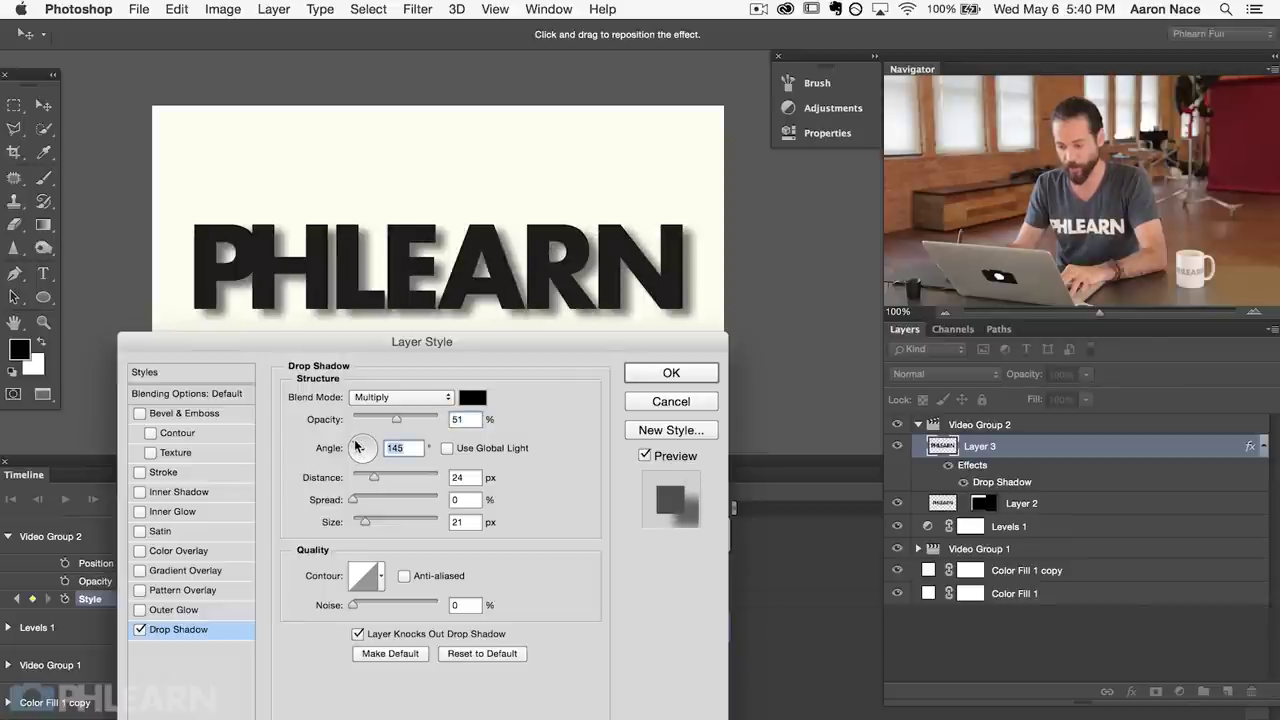
left_click(671, 373)
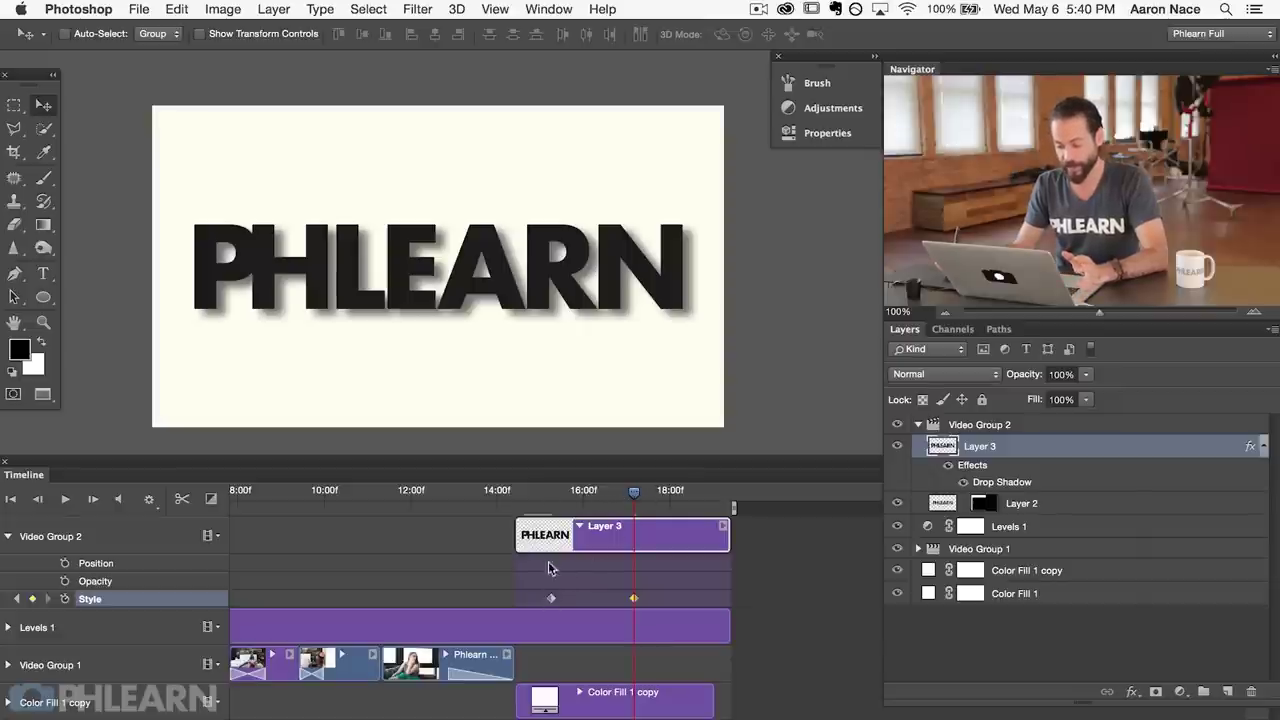
Review the shadow animation between the two Style keyframes and play the transition from the last video clip into the logo.
left_click_drag(633, 497, 555, 490)
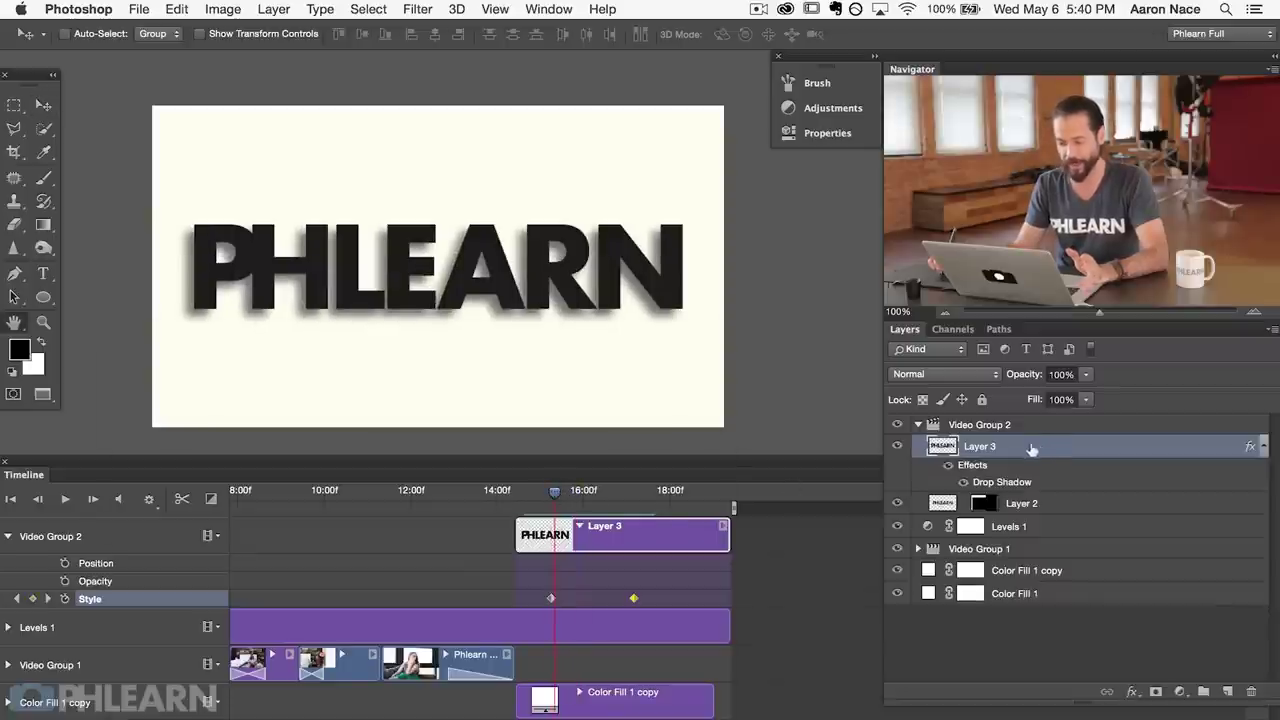
double_click(1038, 446)
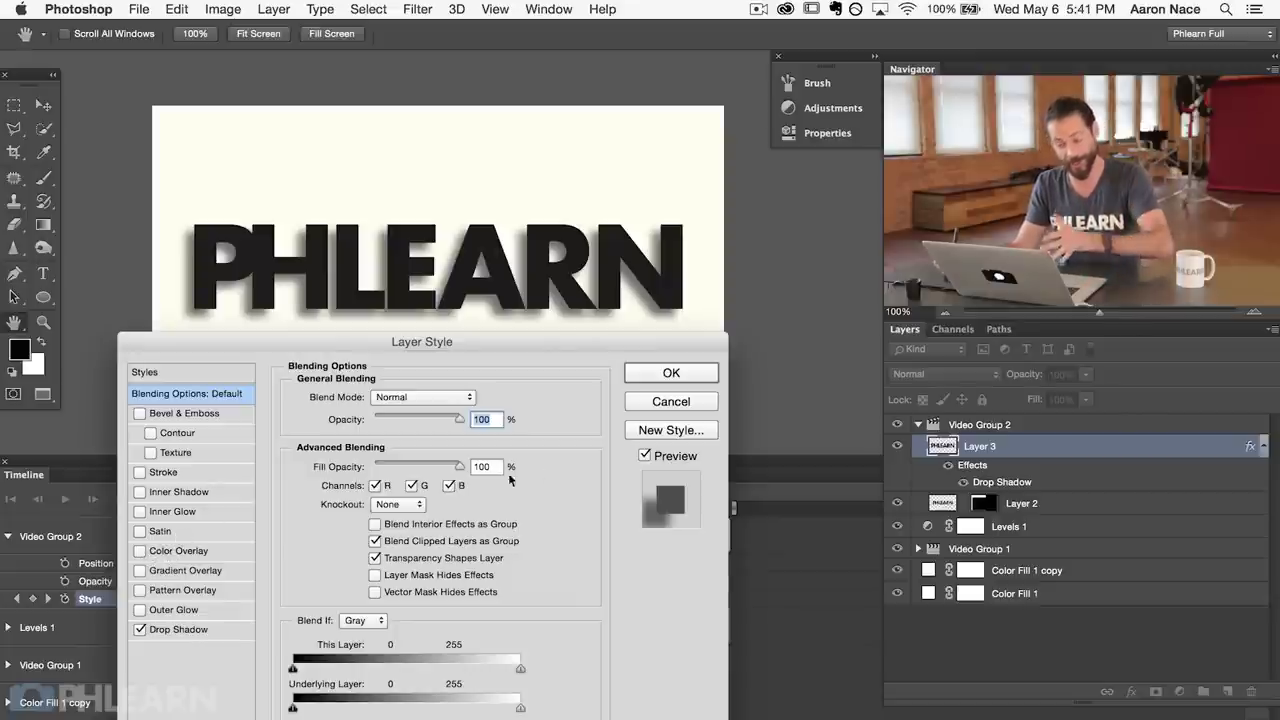
left_click(680, 403)
left_click_drag(552, 492, 483, 485)
left_click(64, 499)
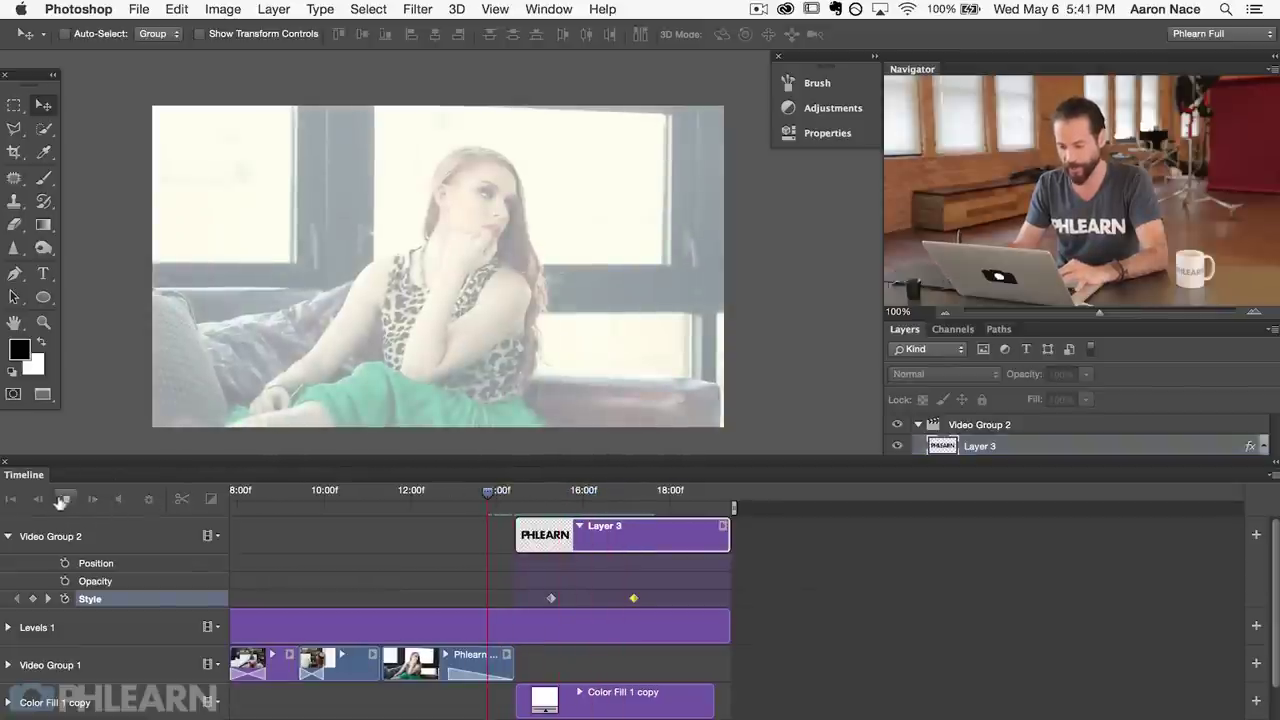
left_click(64, 499)
mouse_move(520, 491)
left_mouse_down()
mouse_move(482, 491)
mouse_move(506, 491)
left_mouse_up()
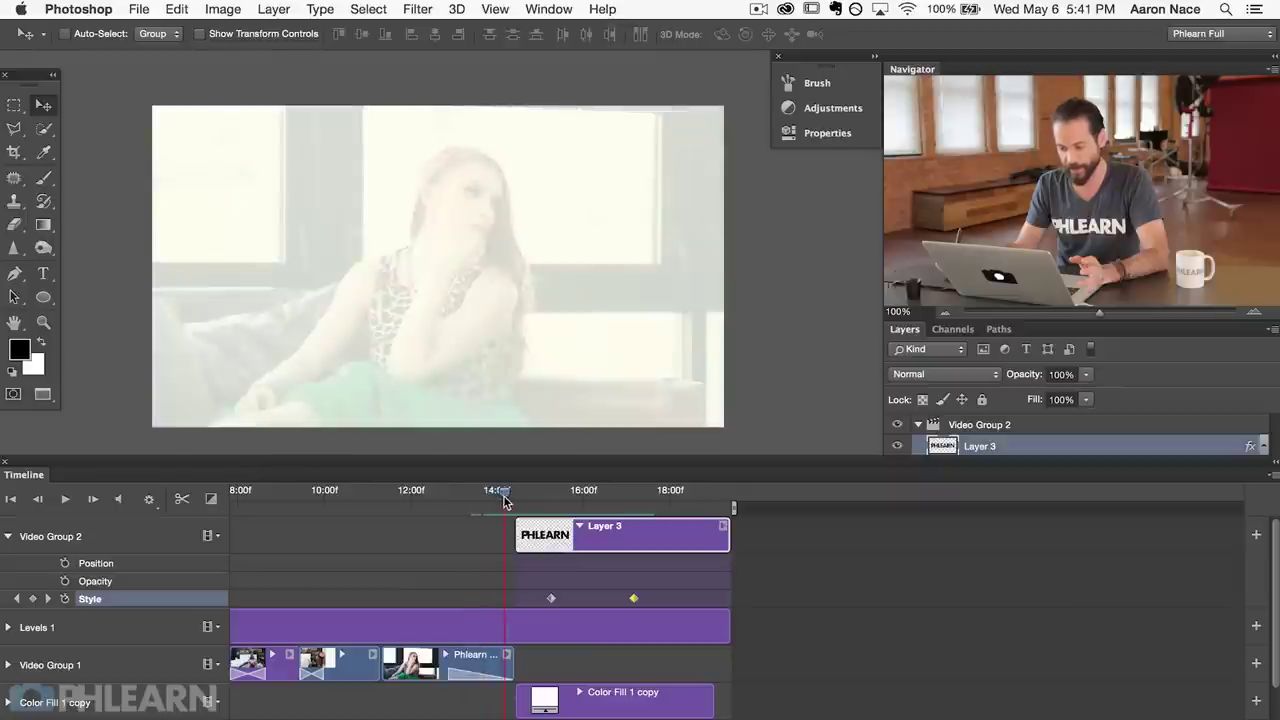
Try a 0.45 s Fade With White transition at the start of the Layer 3 clip and preview it.
left_click(212, 500)
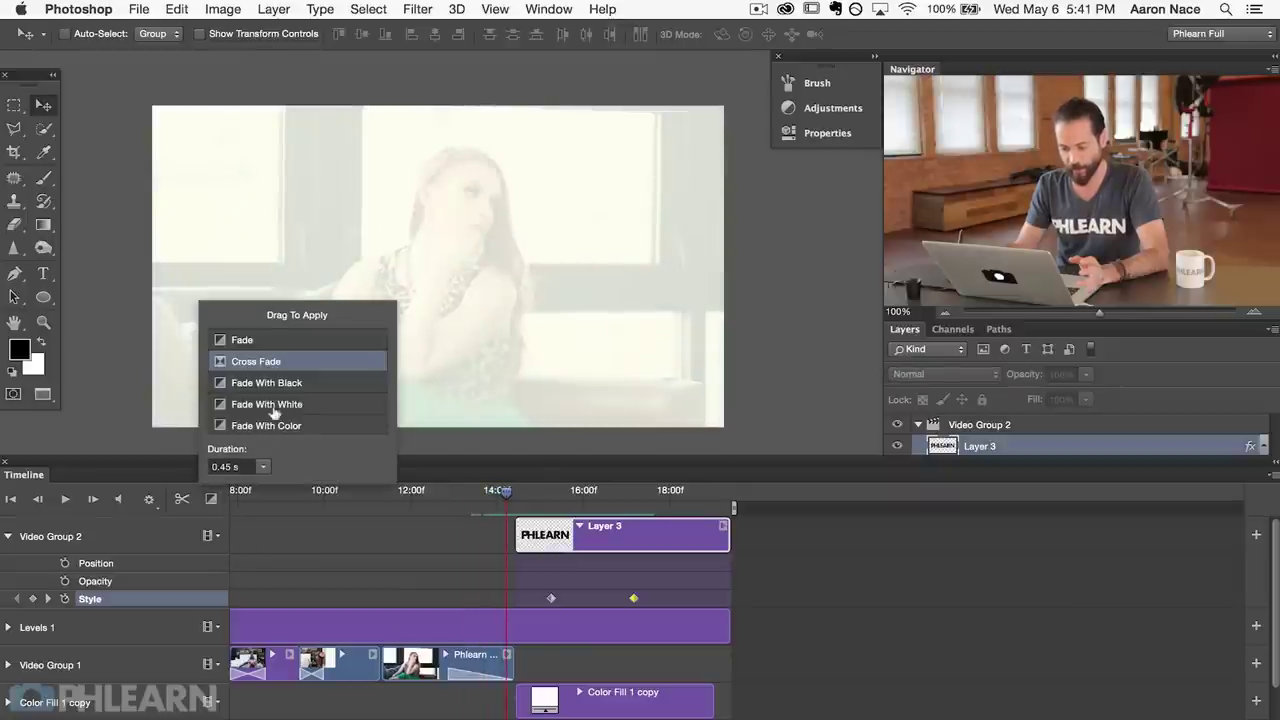
left_click_drag(283, 403, 401, 470)
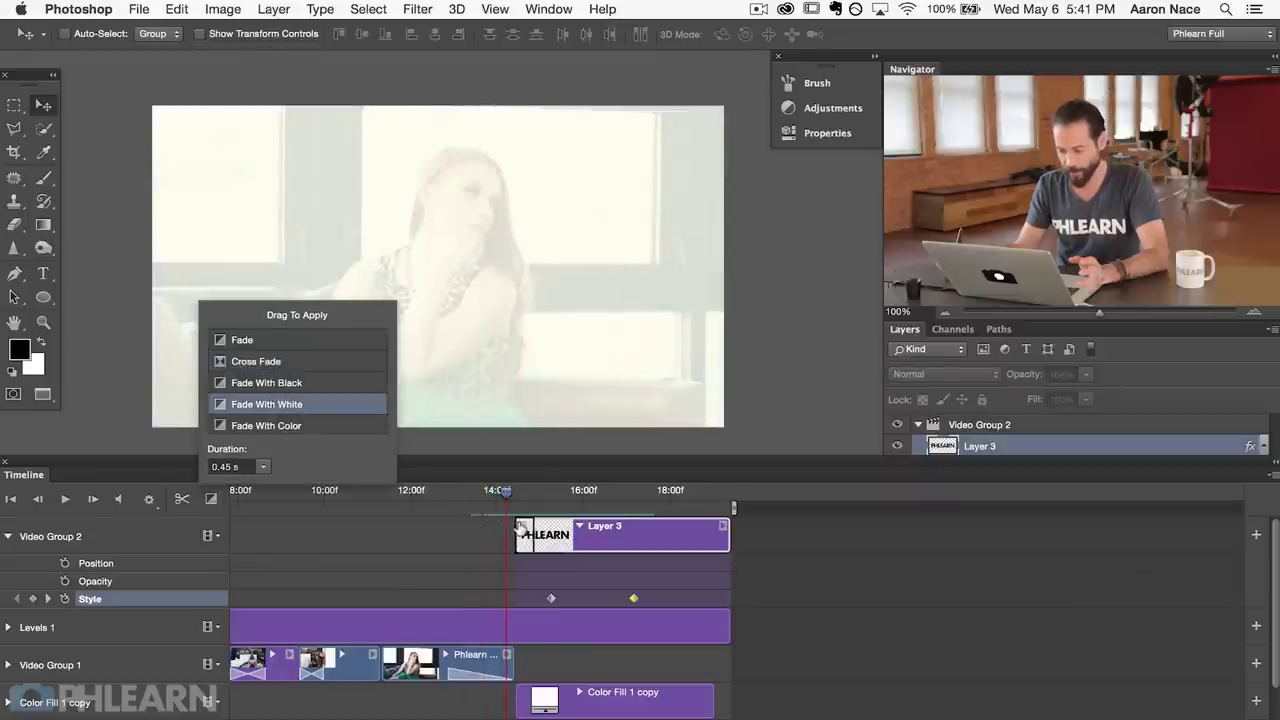
left_click_drag(520, 527, 522, 530)
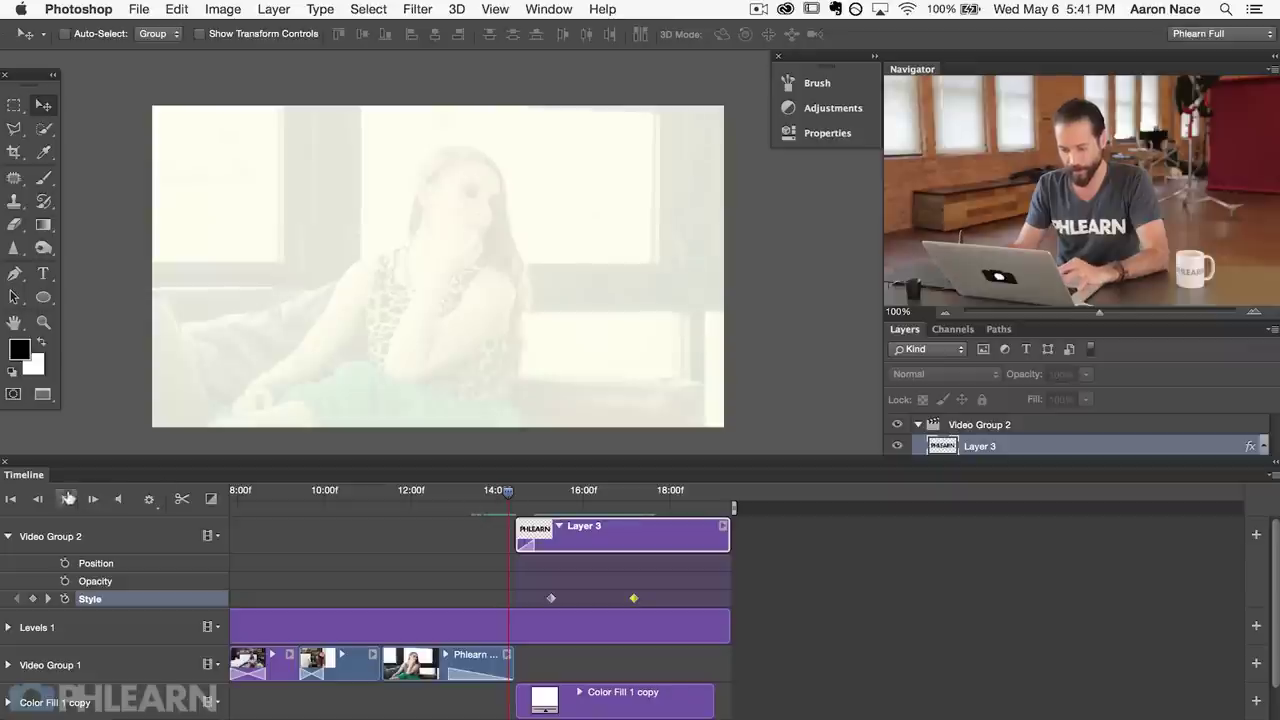
left_click(68, 497)
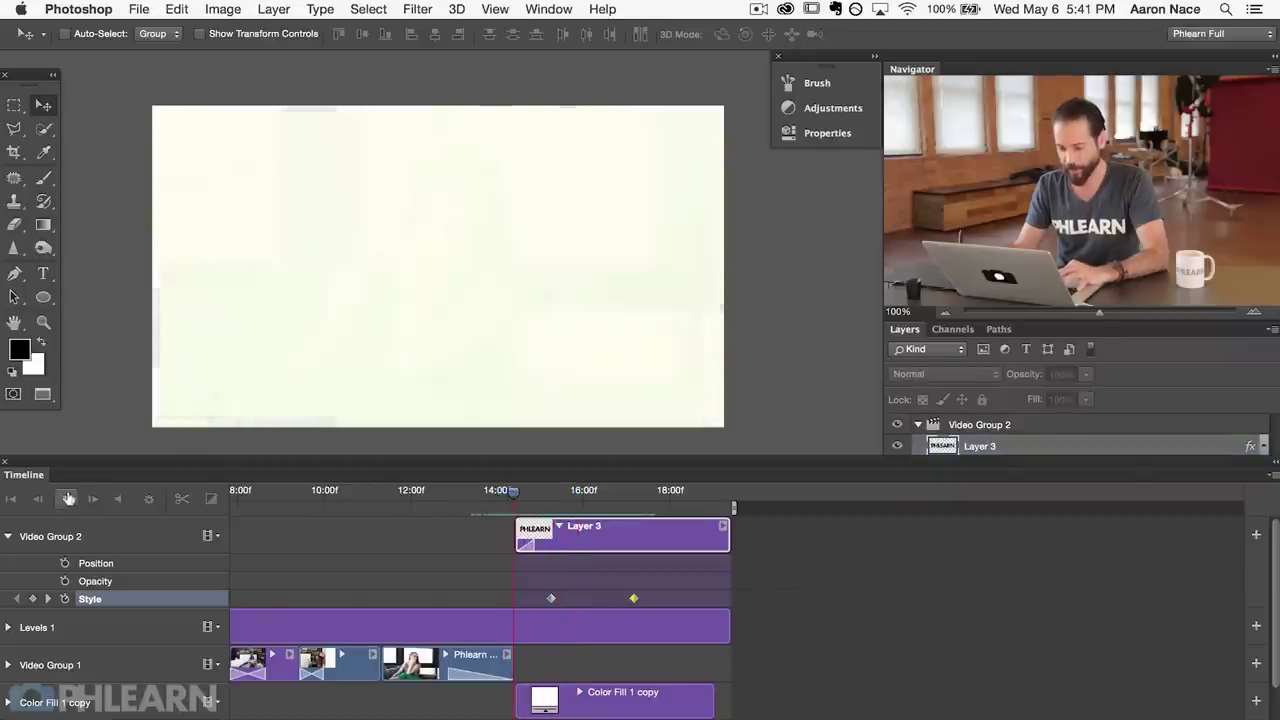
left_click(67, 498)
left_click(48, 598)
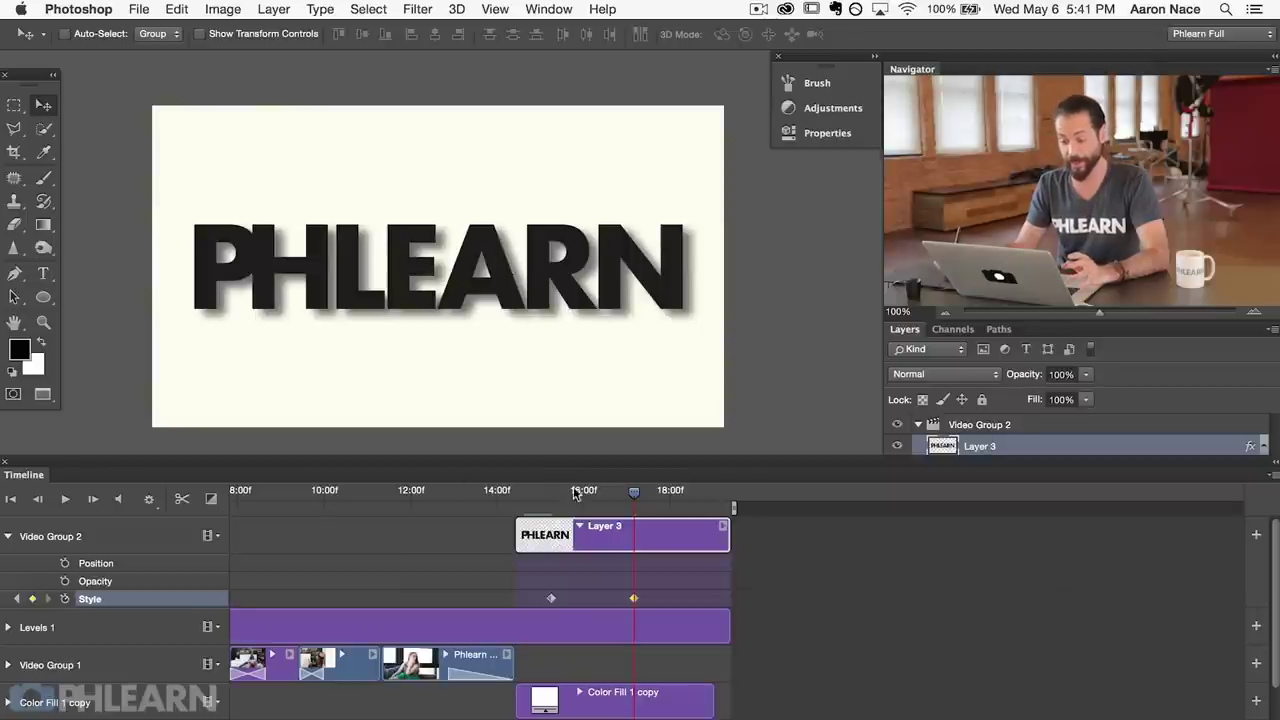
Fade in Layer 3 with Opacity keyframes of 0% at the clip's start and 100% at the first Style keyframe.
mouse_move(543, 492)
left_mouse_down()
mouse_move(512, 492)
mouse_move(524, 492)
left_mouse_up()
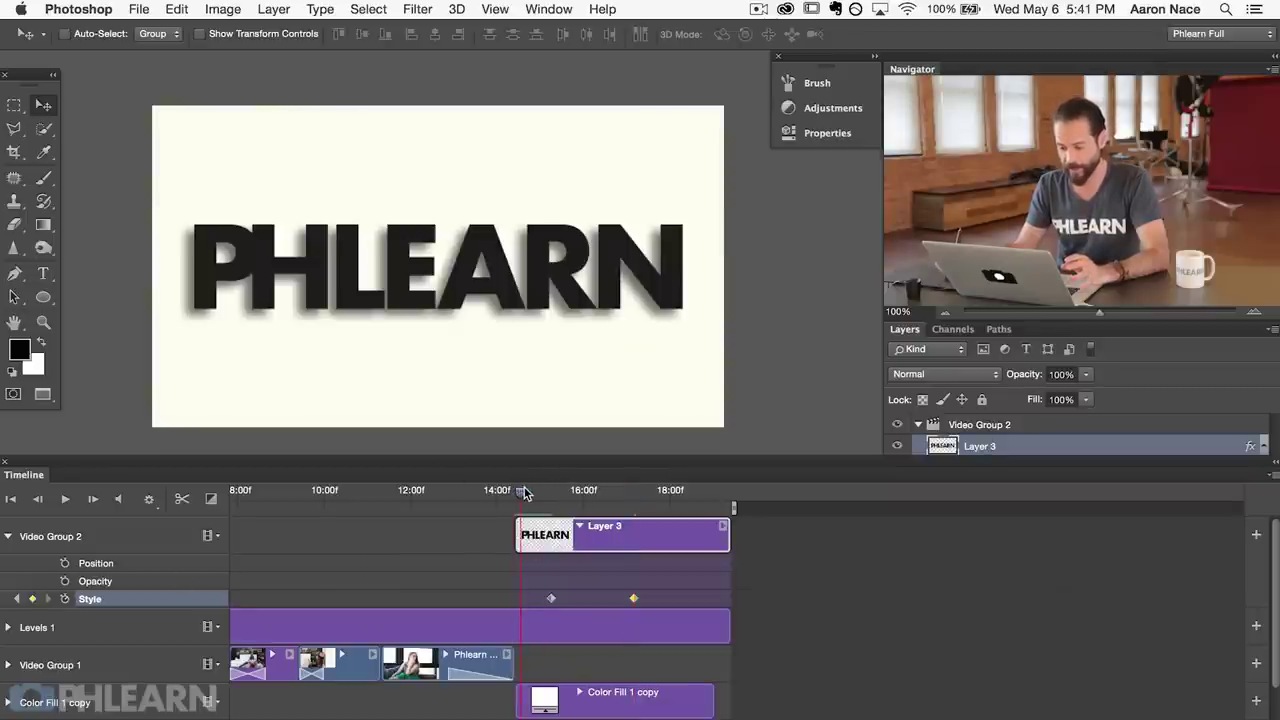
left_click(64, 581)
left_click_drag(1030, 375, 556, 494)
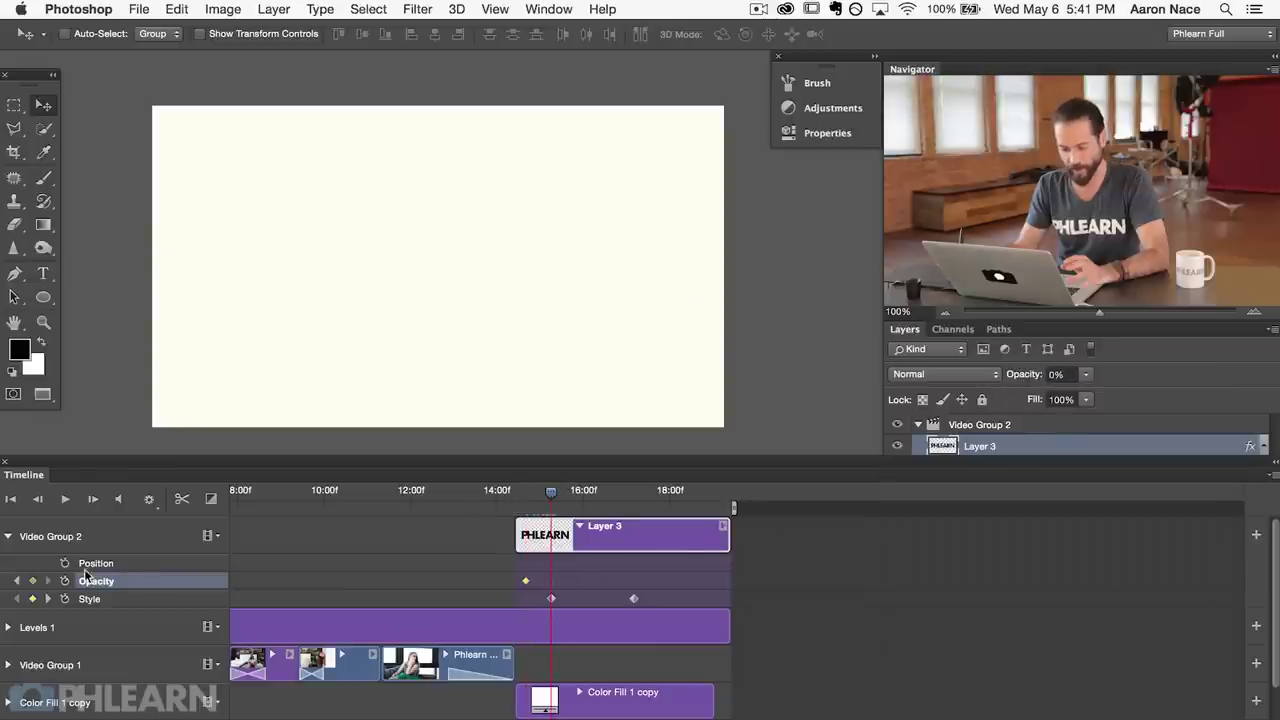
left_click_drag(1013, 372, 1198, 367)
left_click(524, 584)
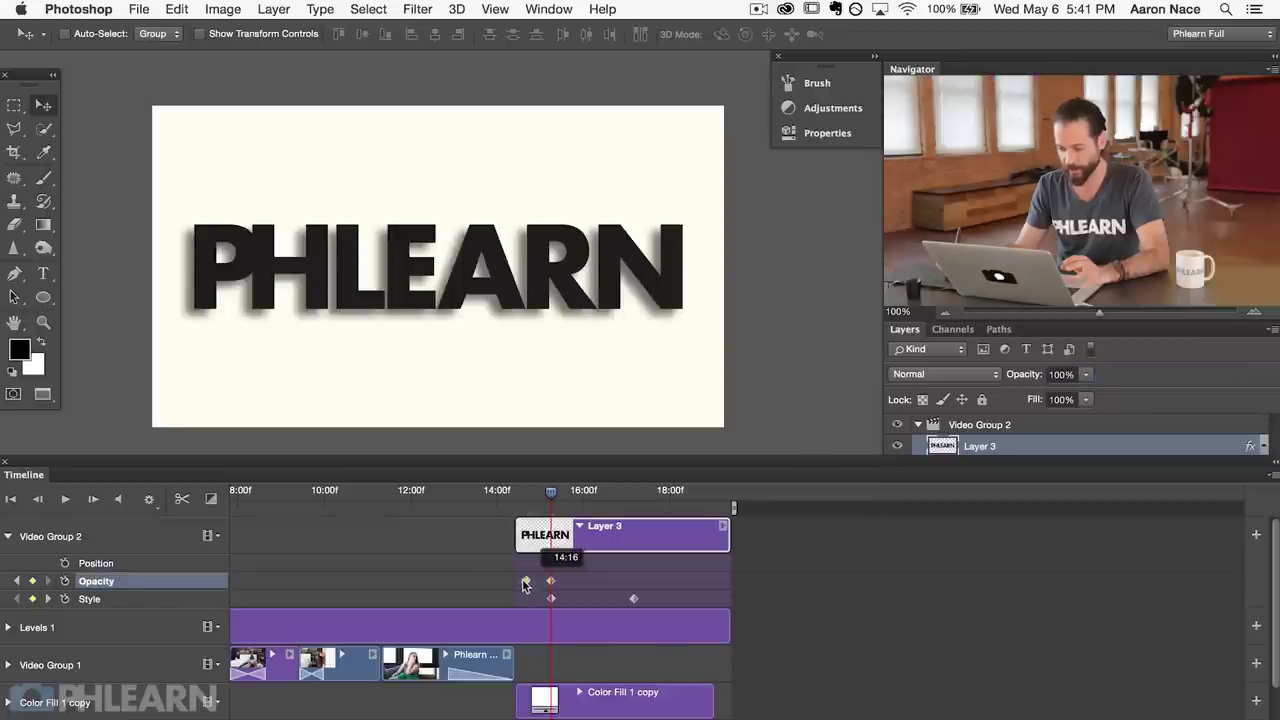
Play the timeline from about 14 seconds to check the logo's fade-in and shadow movement.
left_click_drag(551, 491, 499, 497)
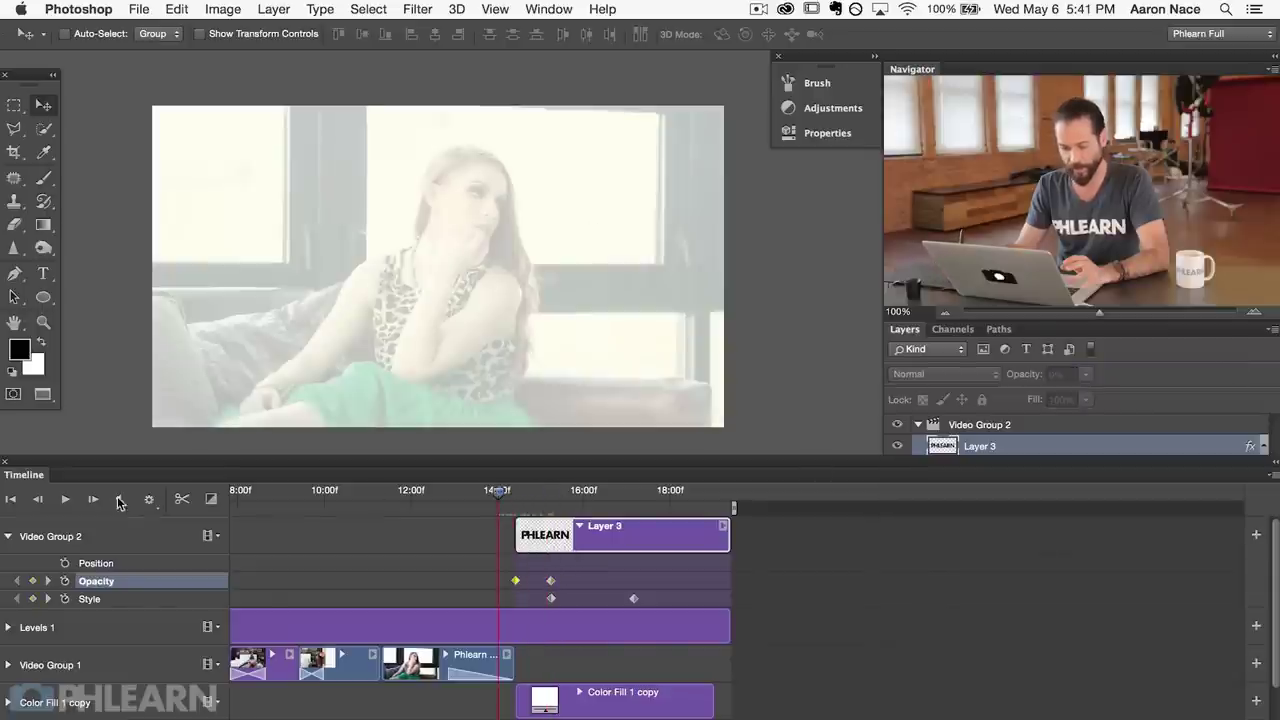
left_click(62, 497)
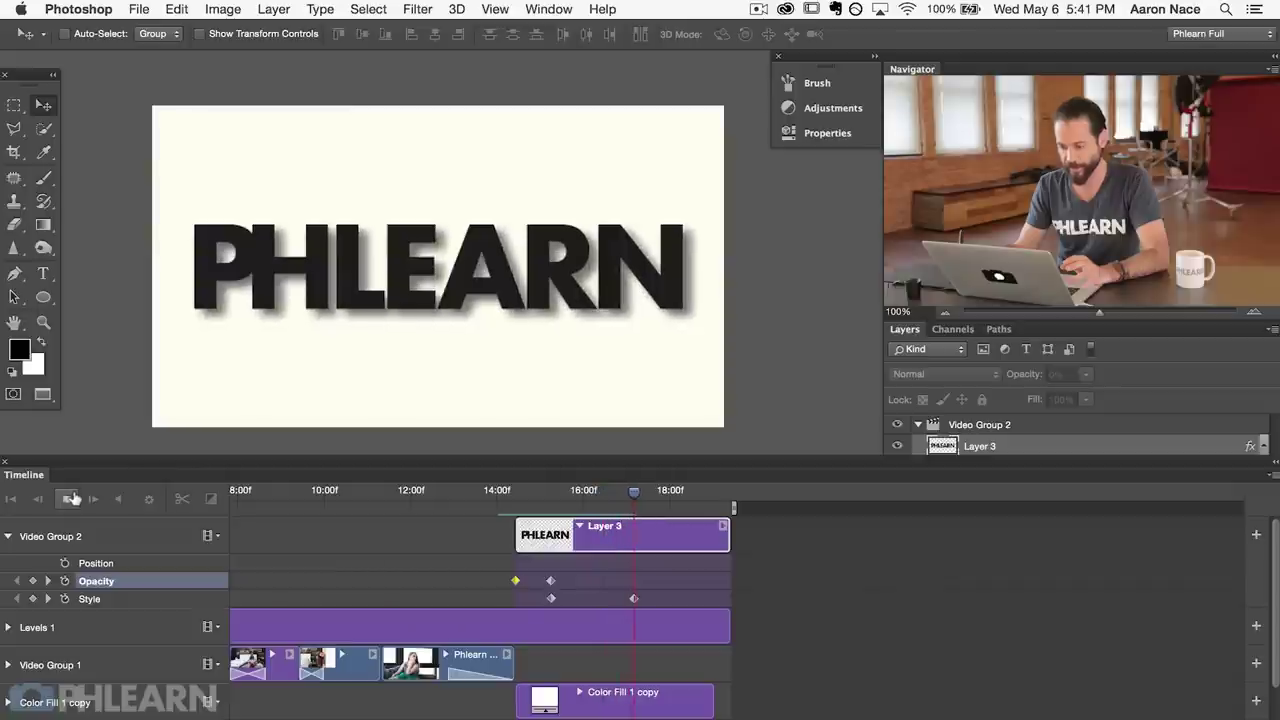
key("space")
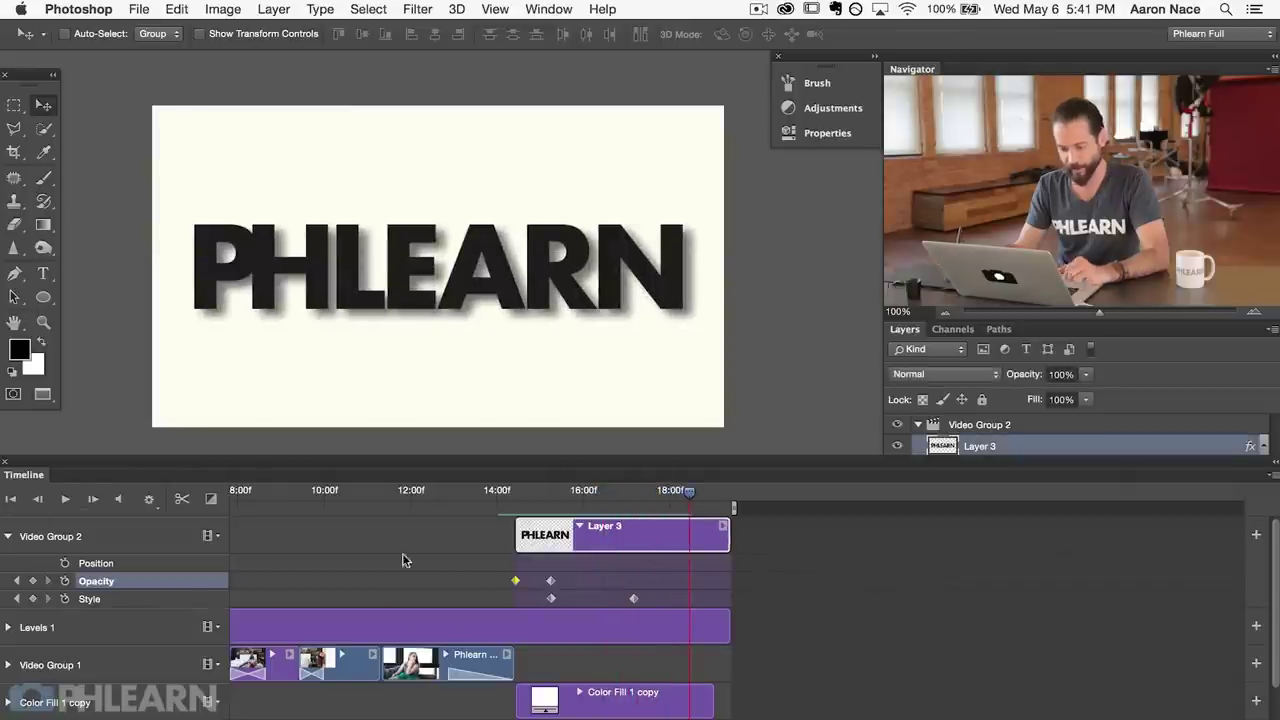
Fade out Layer 3 with Opacity keyframes of 100% at about 18.5 seconds and 1% at the clip's end.
left_click(32, 581)
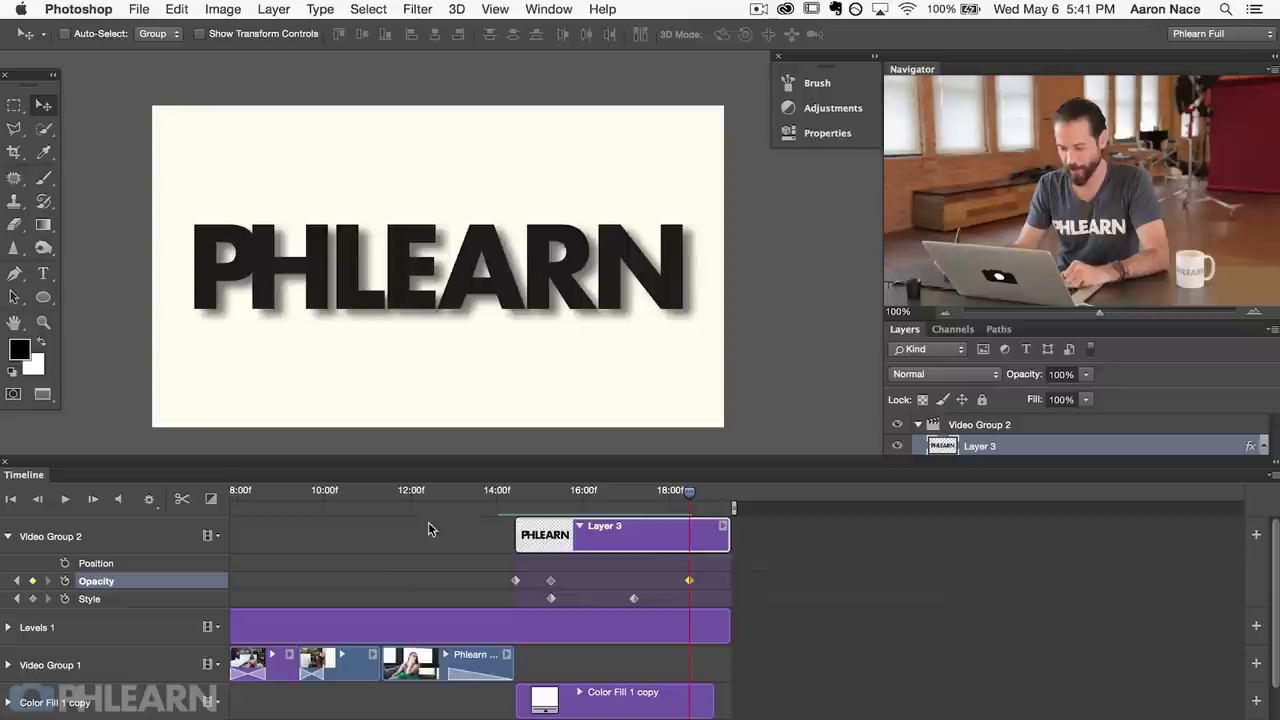
left_click_drag(690, 498, 730, 497)
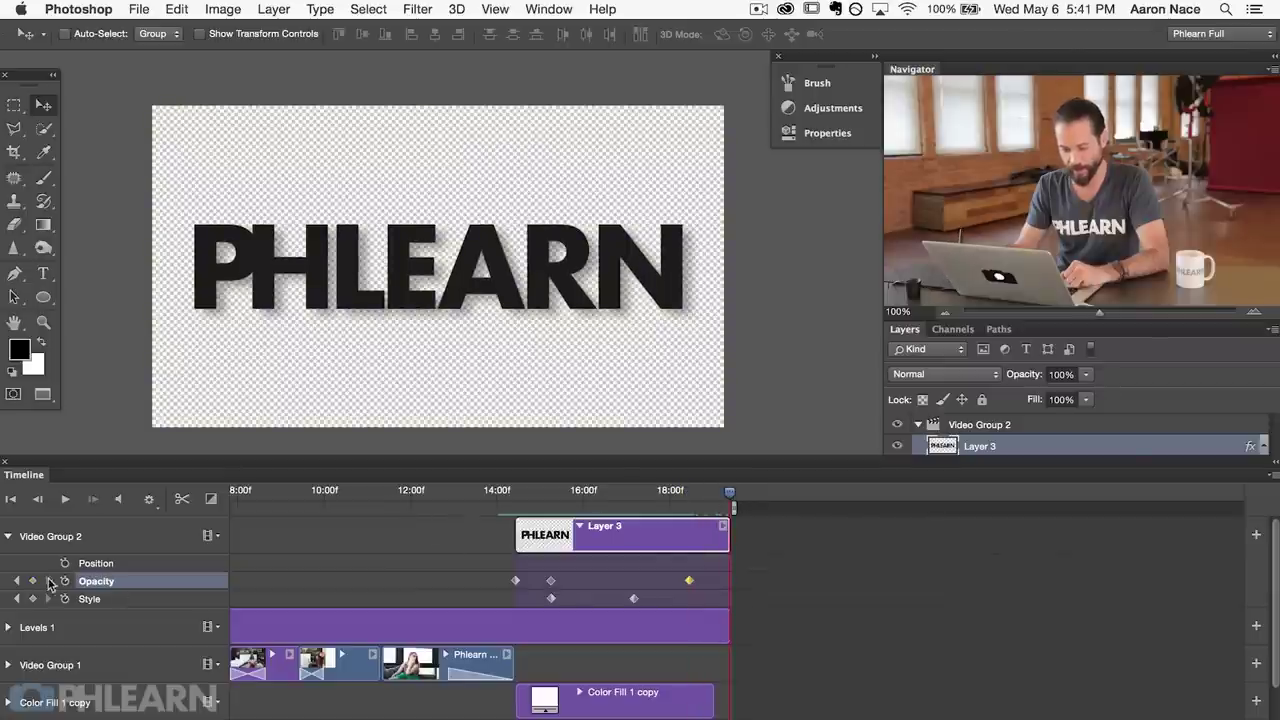
left_click_drag(1022, 374, 771, 366)
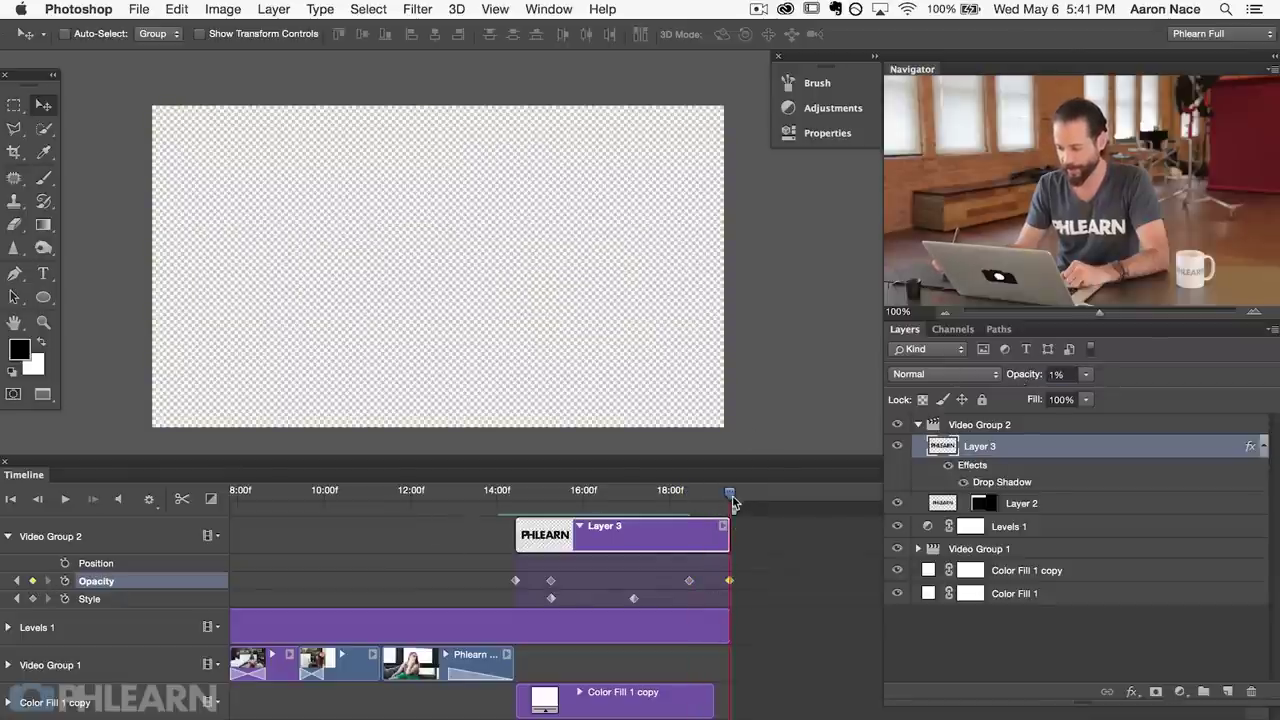
Play the closing section from about 13 seconds to the end to review the logo's fade-in and fade-out.
left_click_drag(729, 498, 467, 493)
left_click(64, 499)
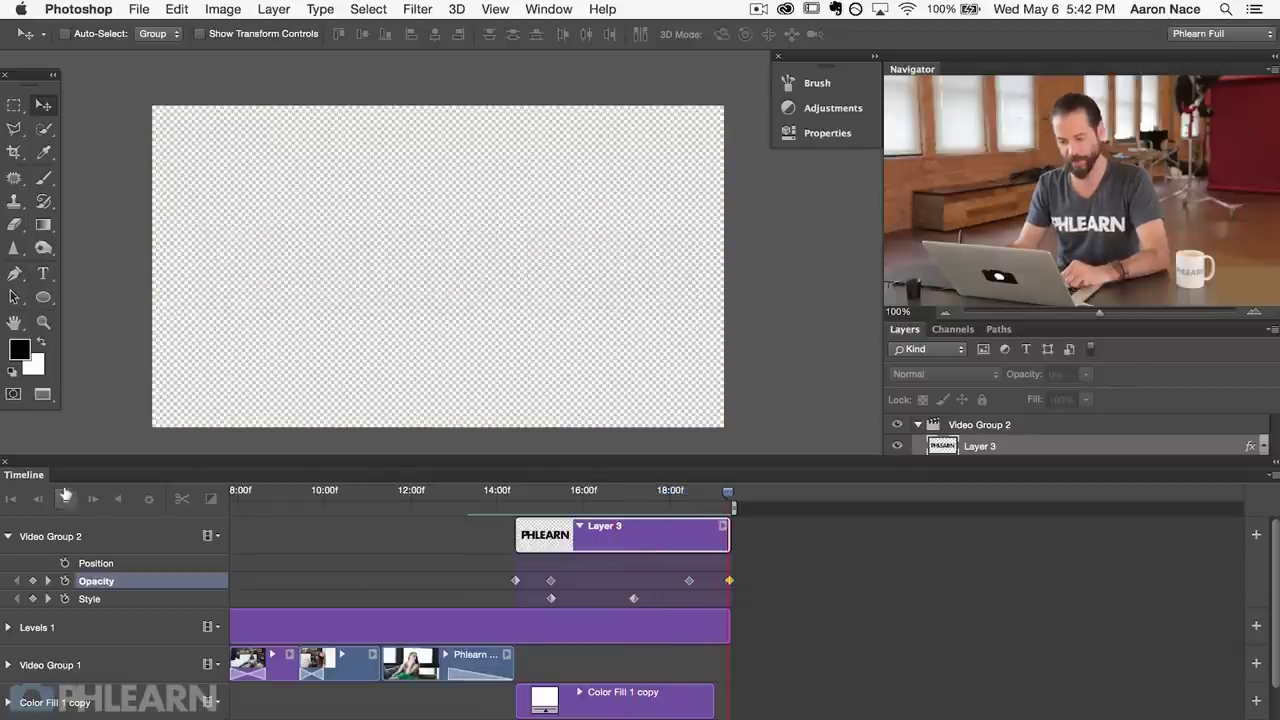
left_click(62, 499)
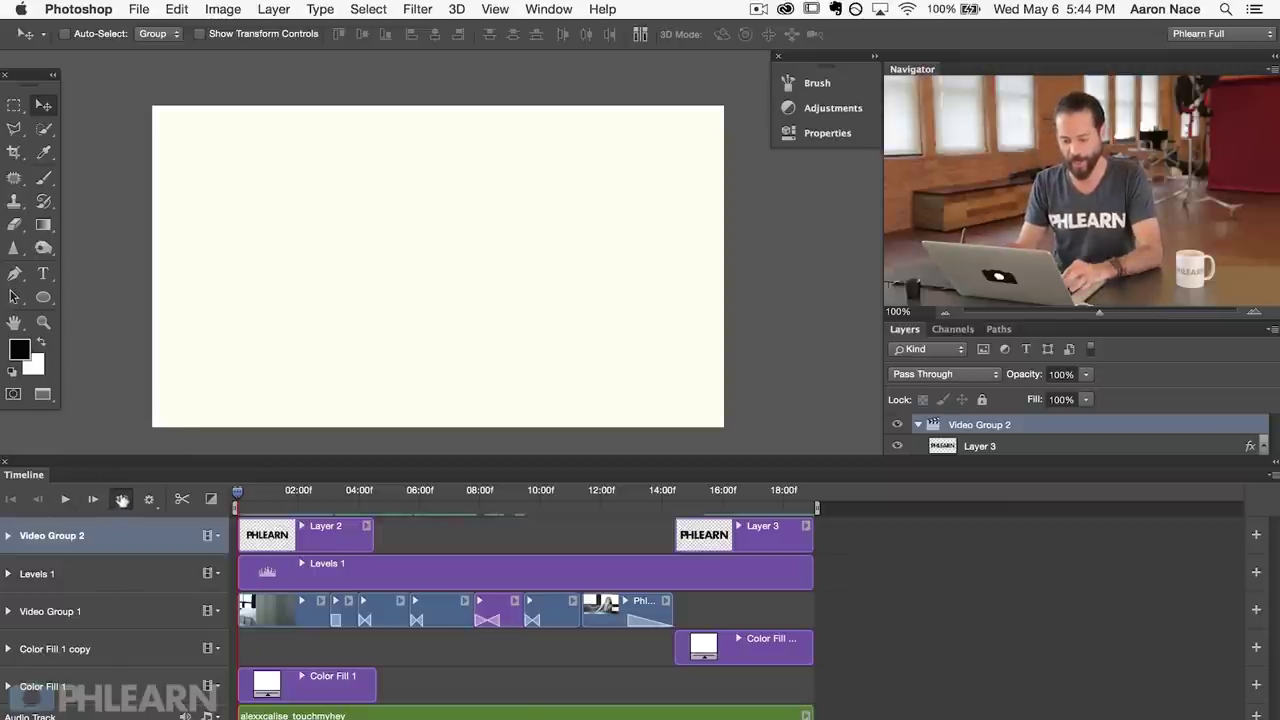
Play the whole timeline from the beginning to review the finished video with its audio.
left_click(65, 499)
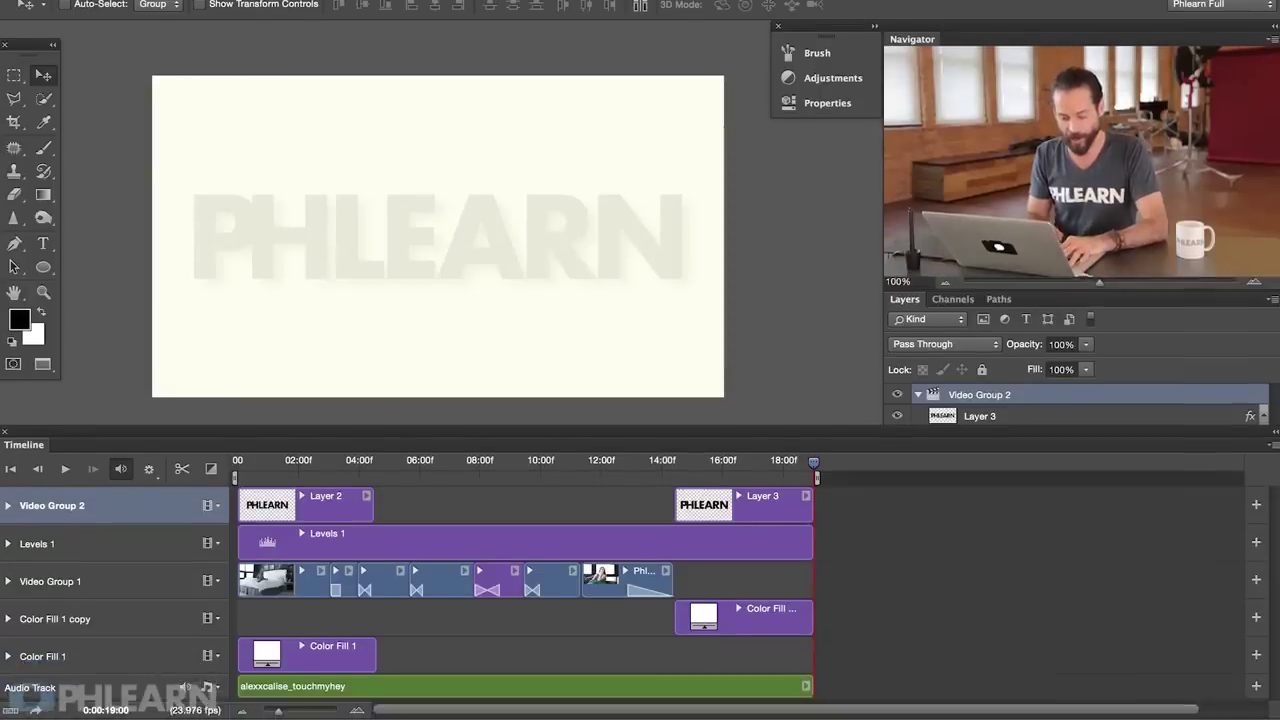
Open the Render Video export settings for the finished timeline.
left_click(33, 710)
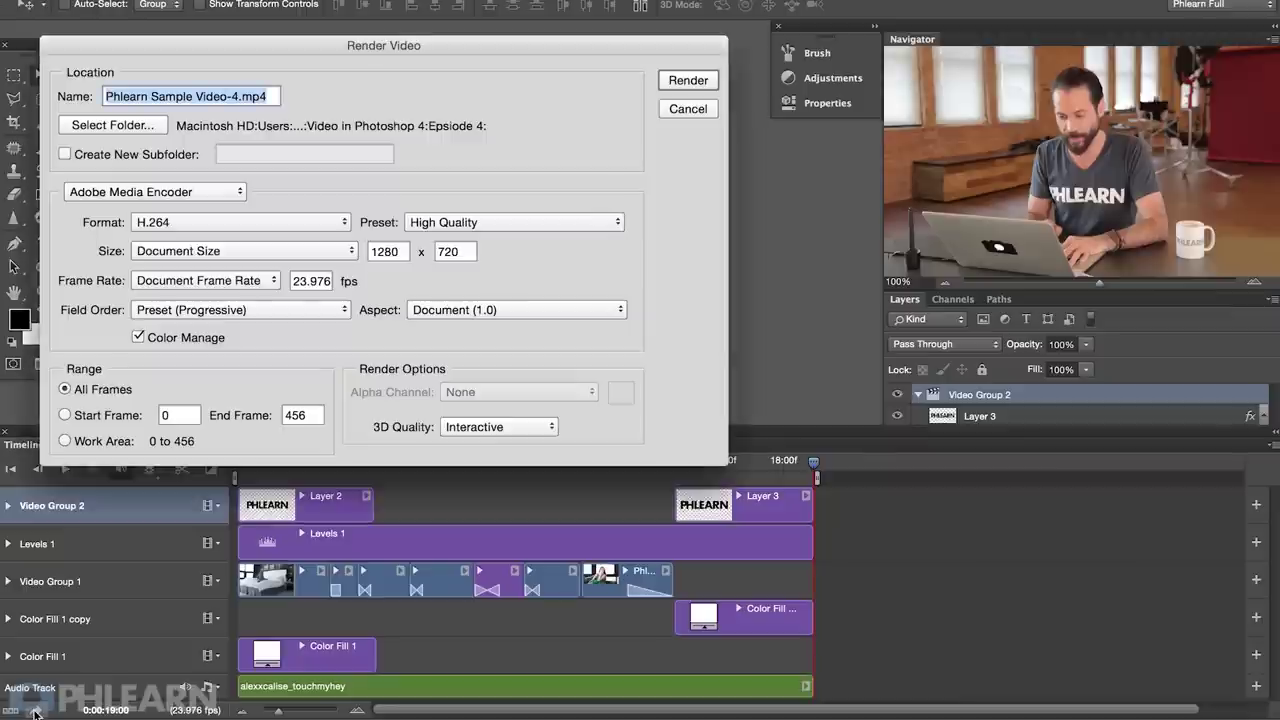
left_click(682, 113)
left_click(176, 9)
mouse_move(138, 9)
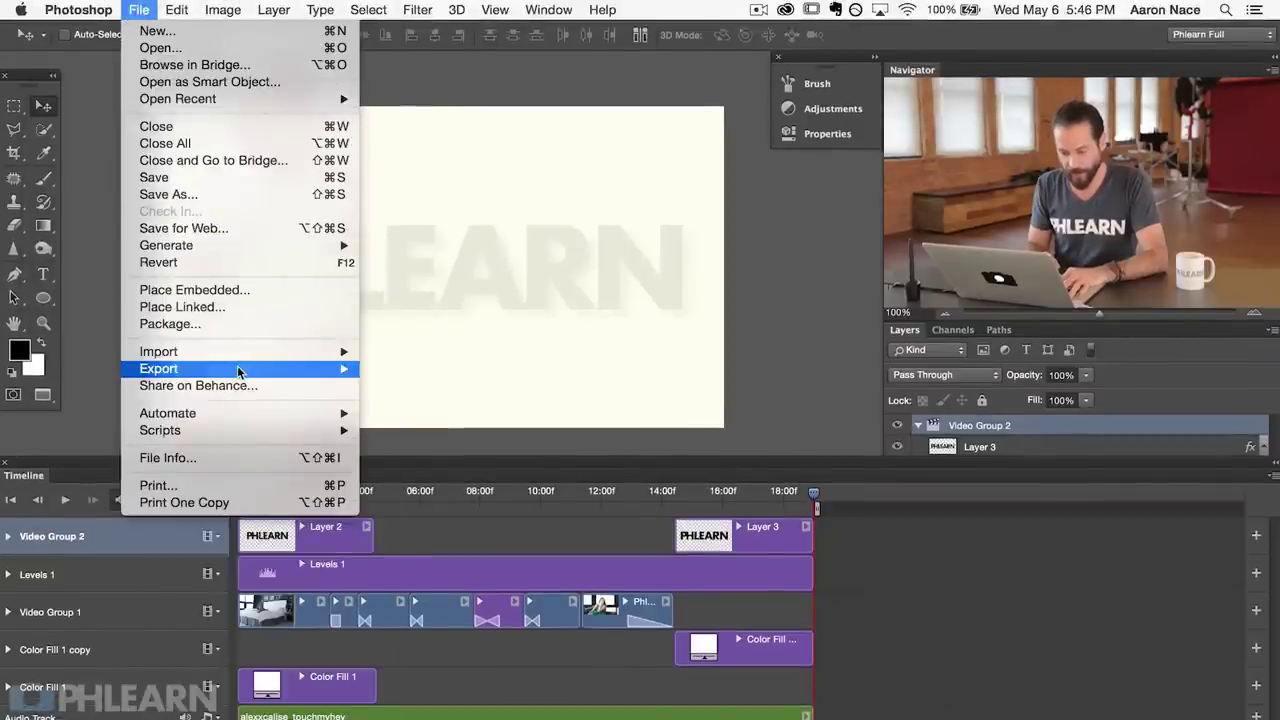
mouse_move(238, 372)
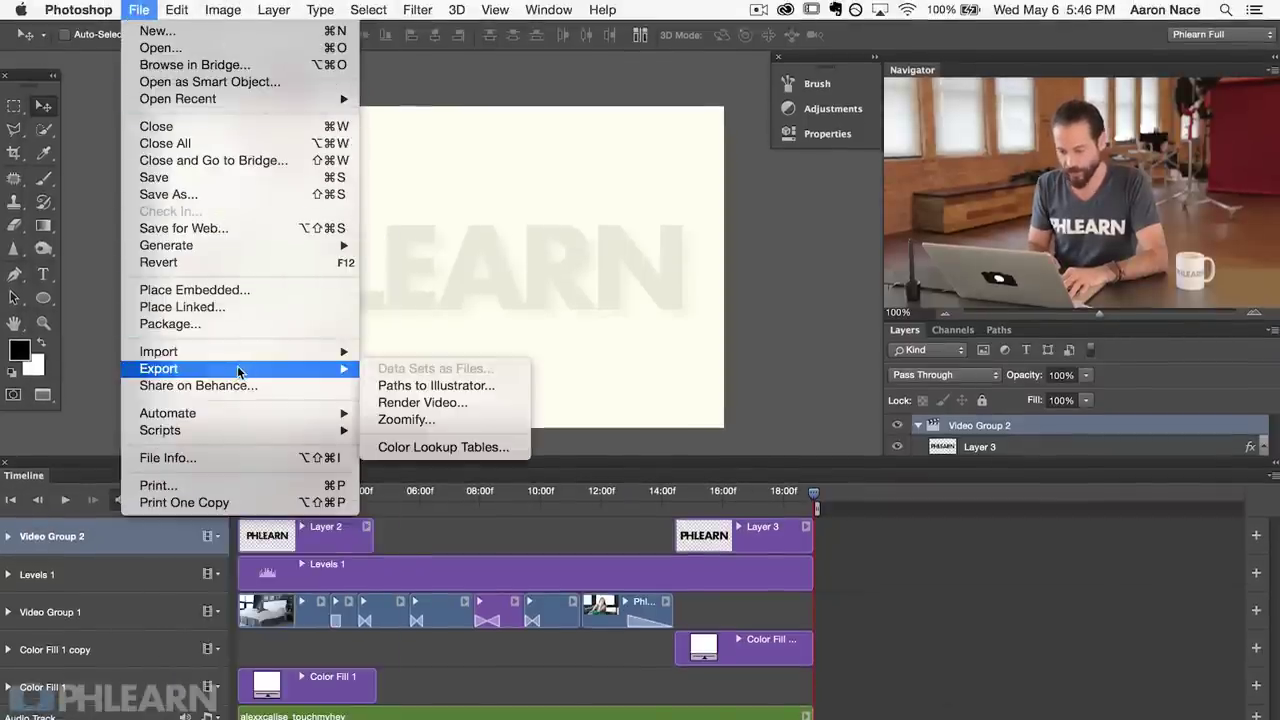
left_click(432, 403)
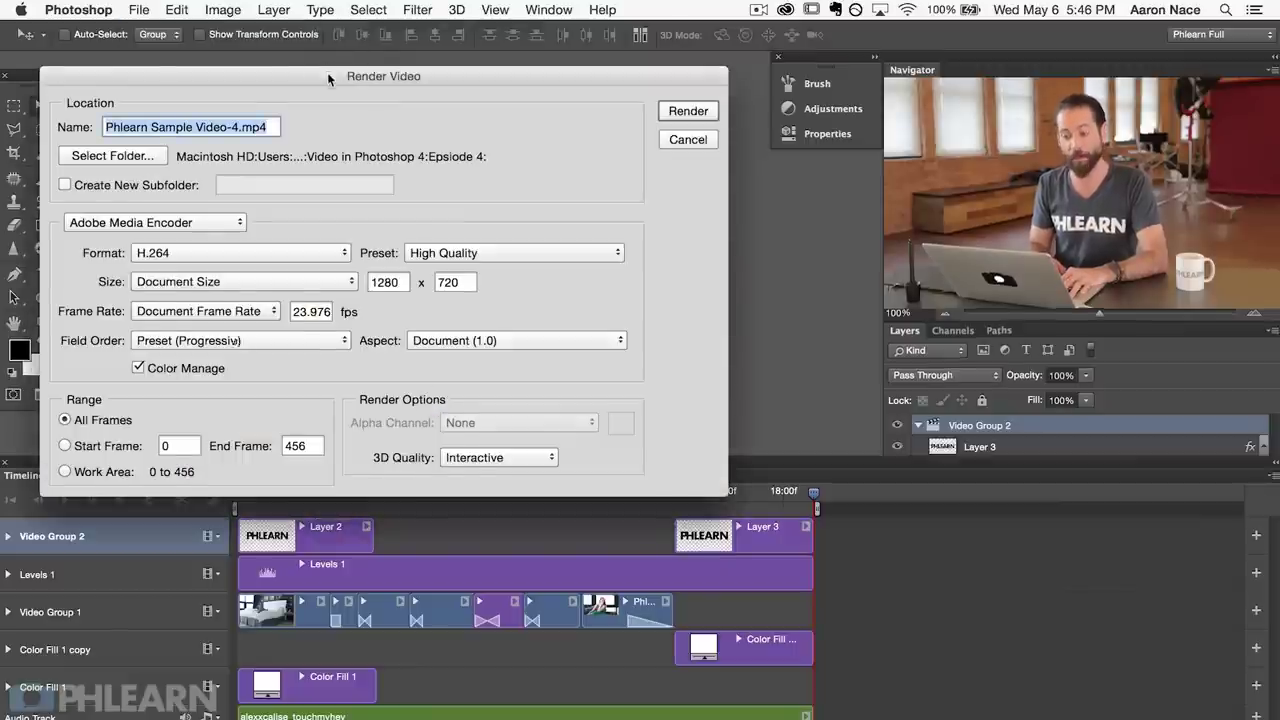
Review the format and preset choices, keep H.264 at High Quality, and render all frames as Phlearn Sample Video-4.mp4.
left_click_drag(327, 72, 337, 79)
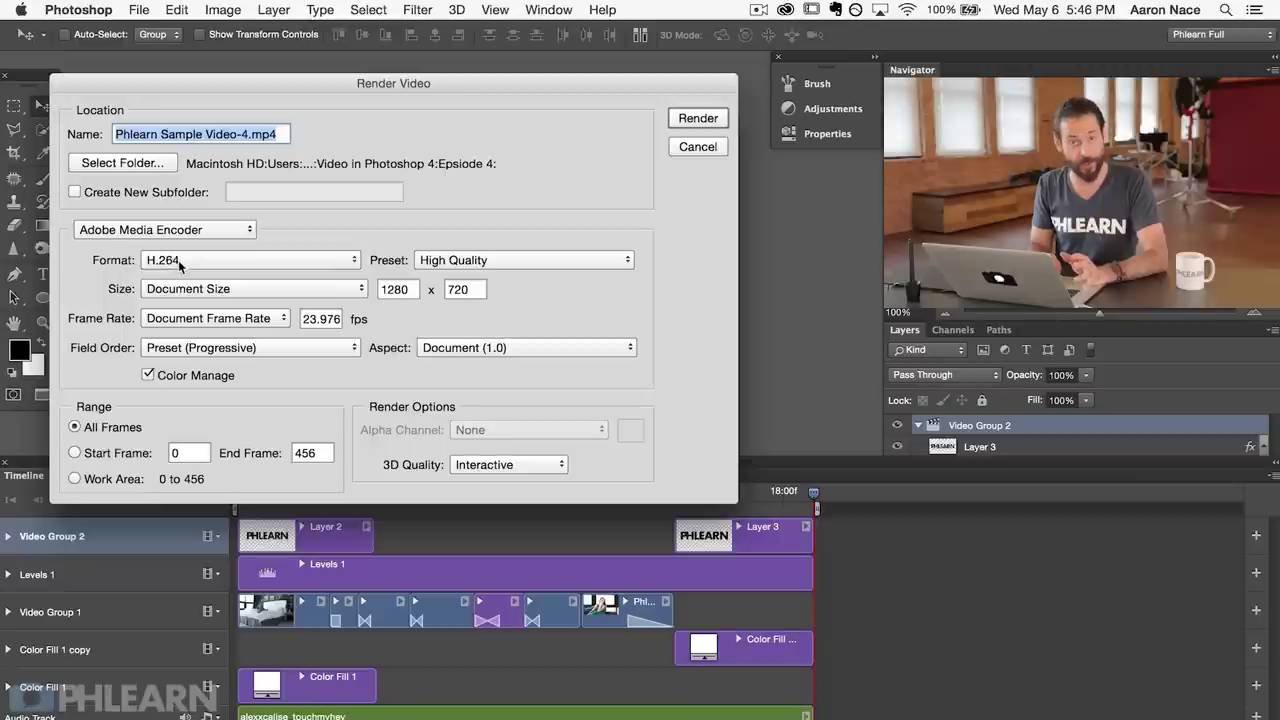
left_click(219, 268)
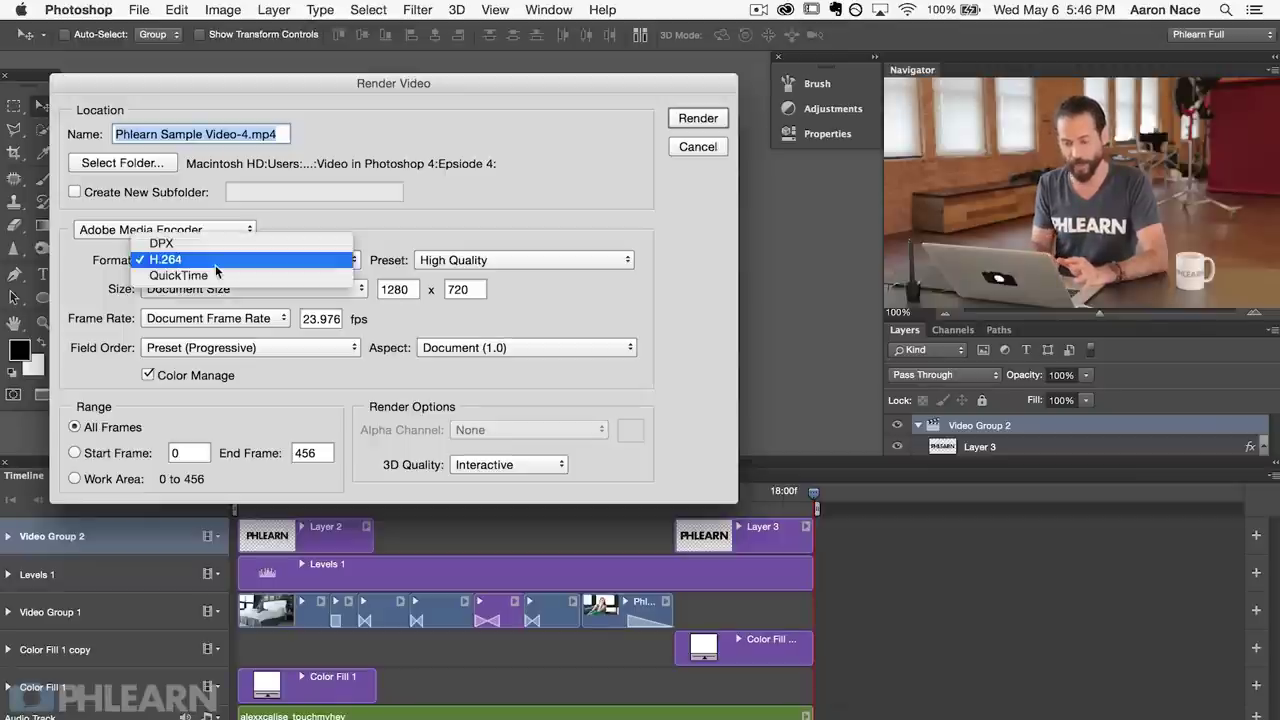
left_click(410, 222)
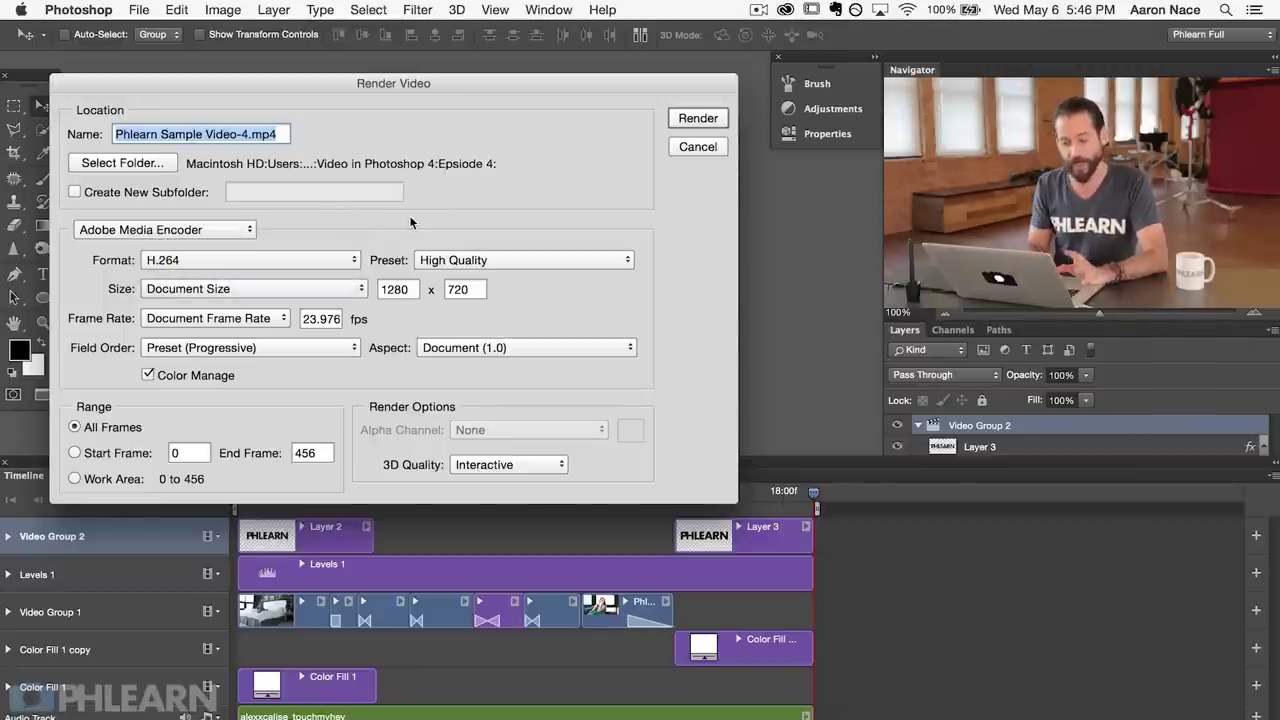
left_click(522, 260)
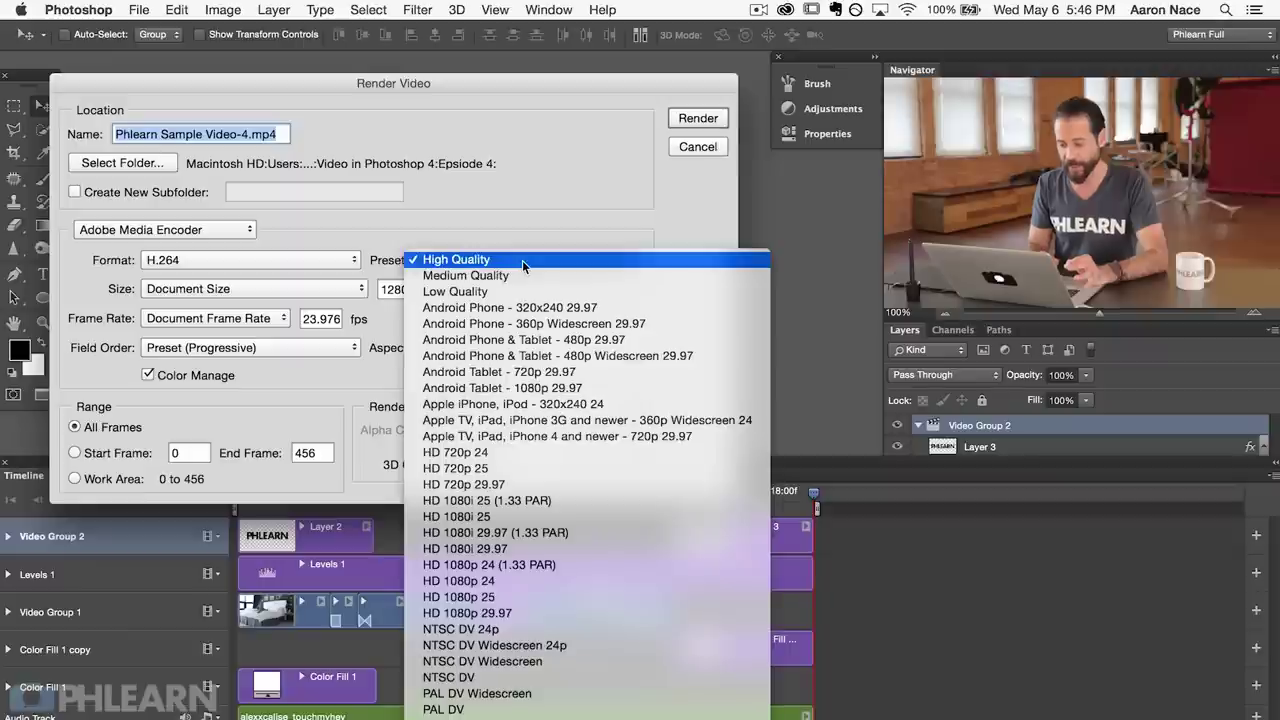
scroll(522, 263, "down", 2)
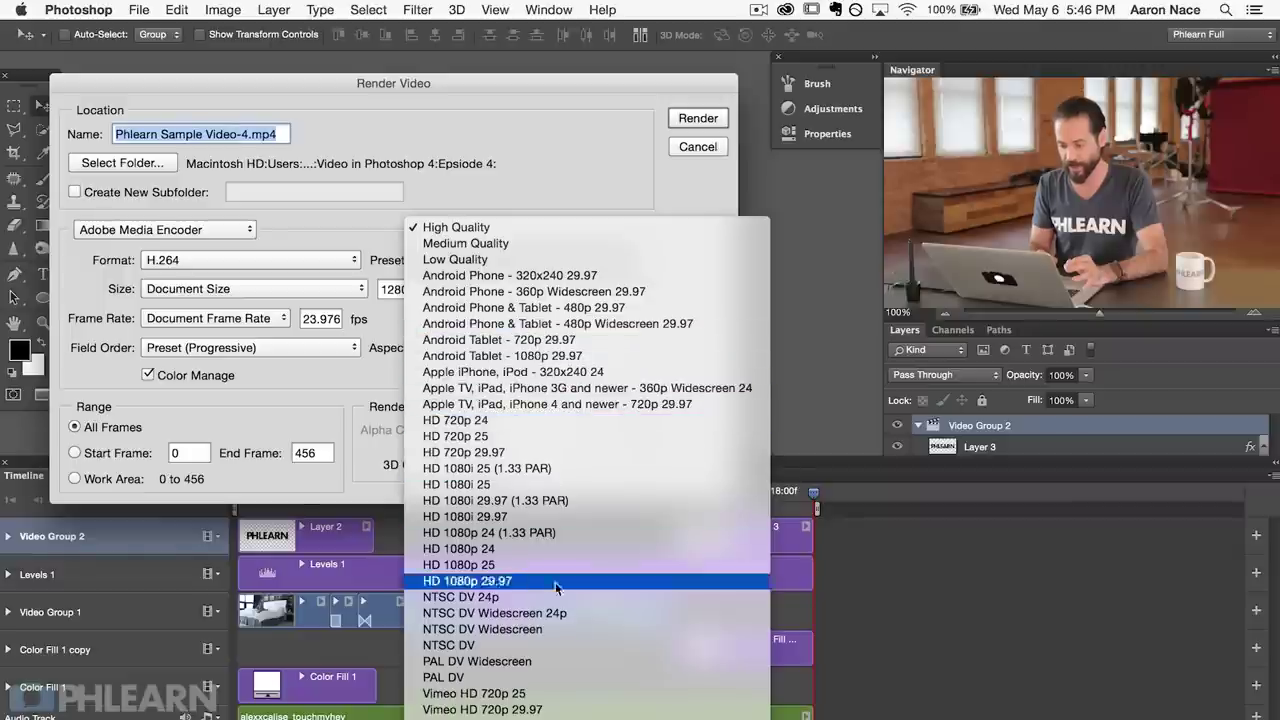
scroll(548, 710, "down", 1)
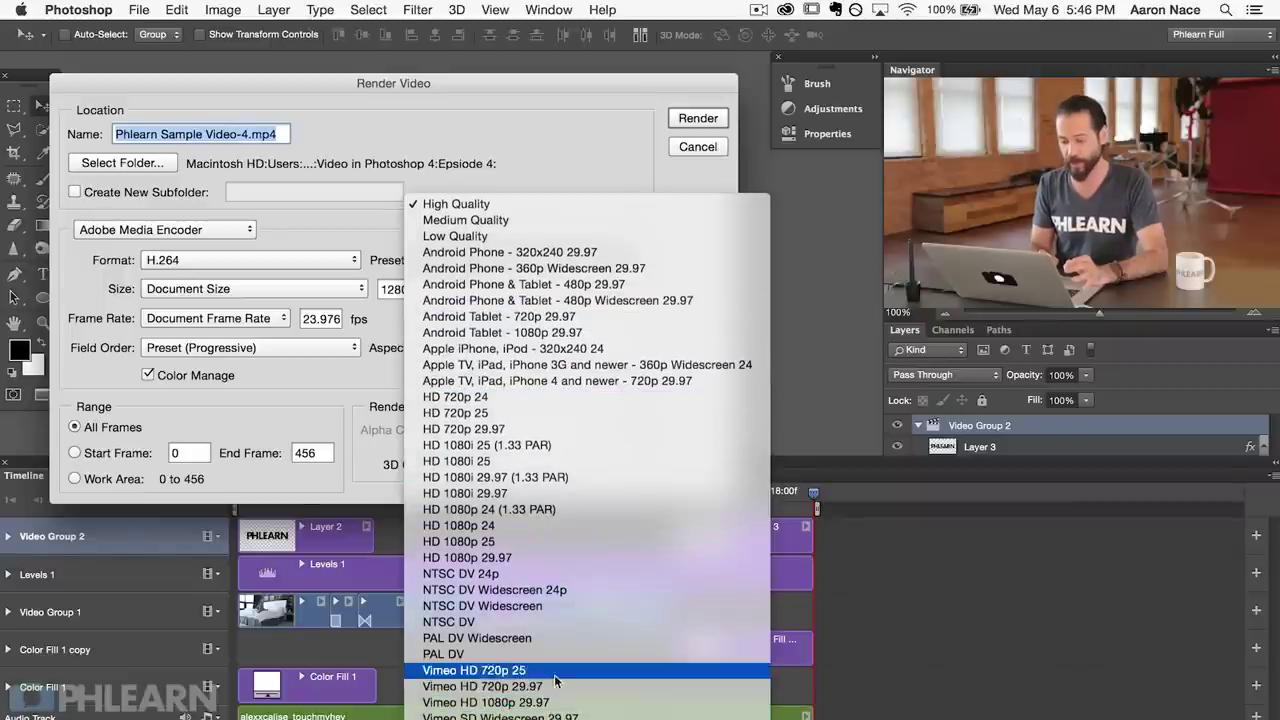
left_click(486, 206)
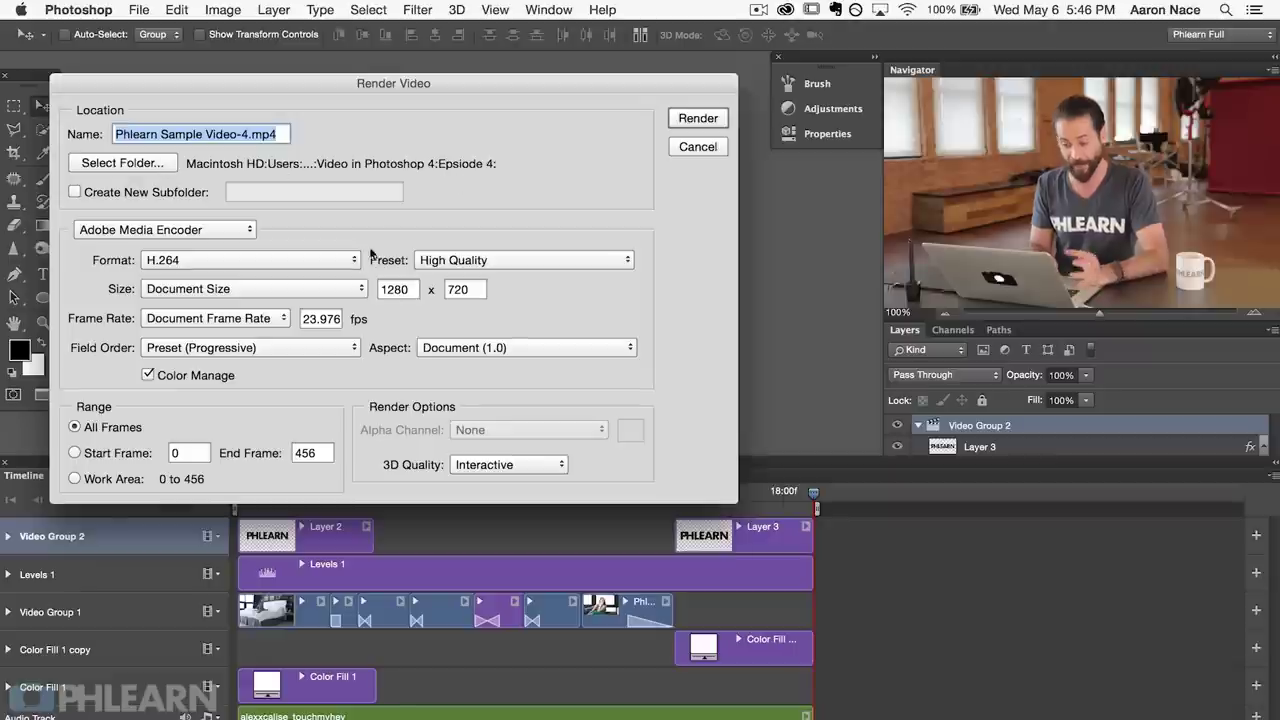
left_click(697, 118)
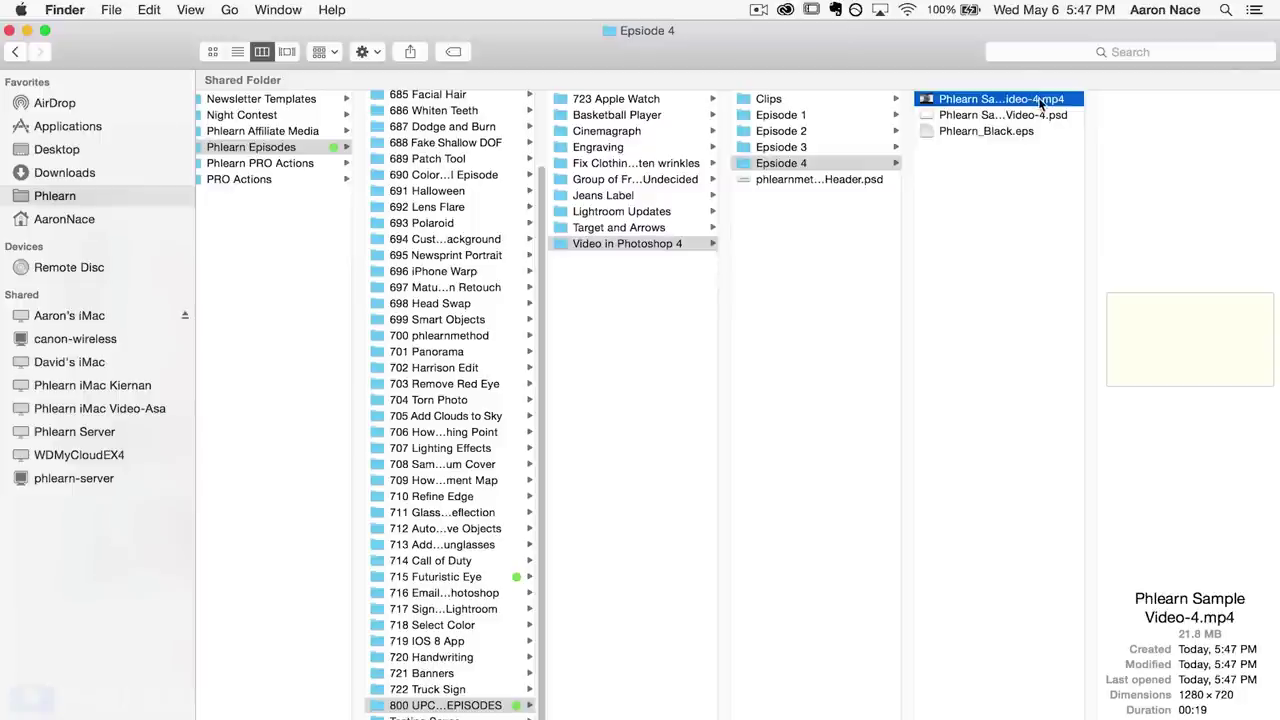
Preview the rendered Phlearn Sample Video-4.mp4 from the Epsiode 4 folder in Finder, and close the preview.
left_click(1040, 101)
key("Escape")
key("space")
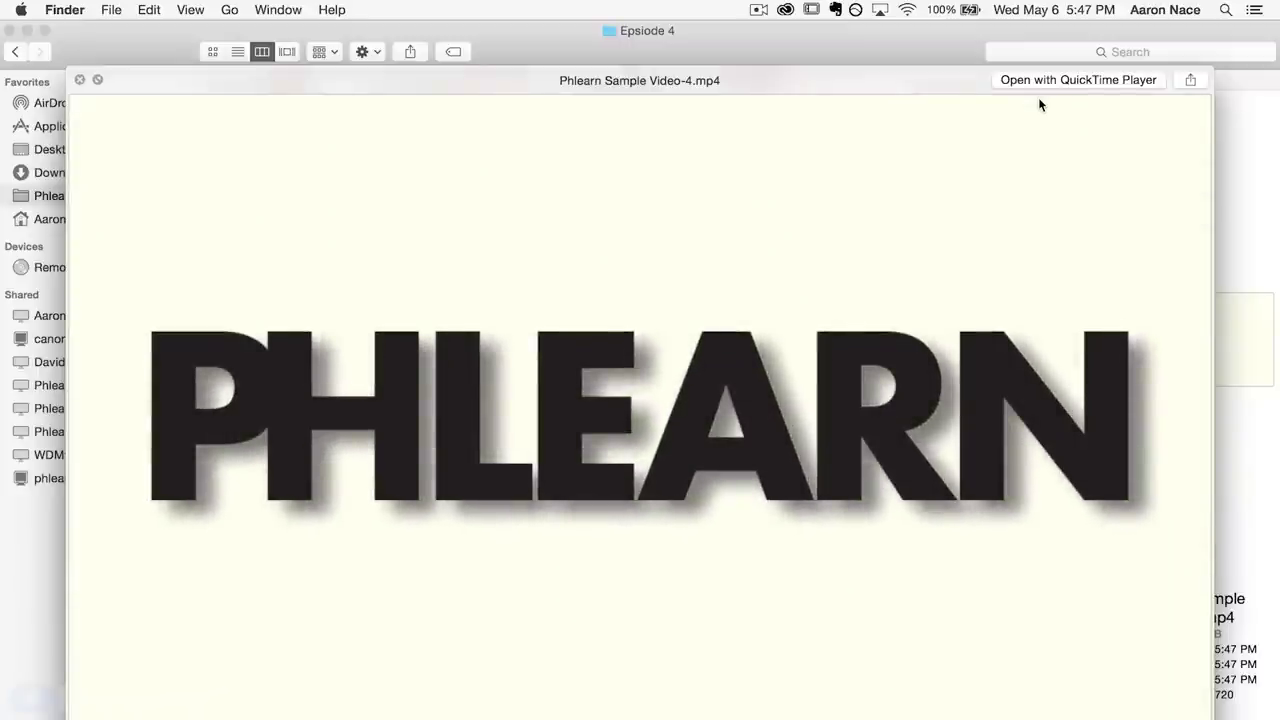
key("space")
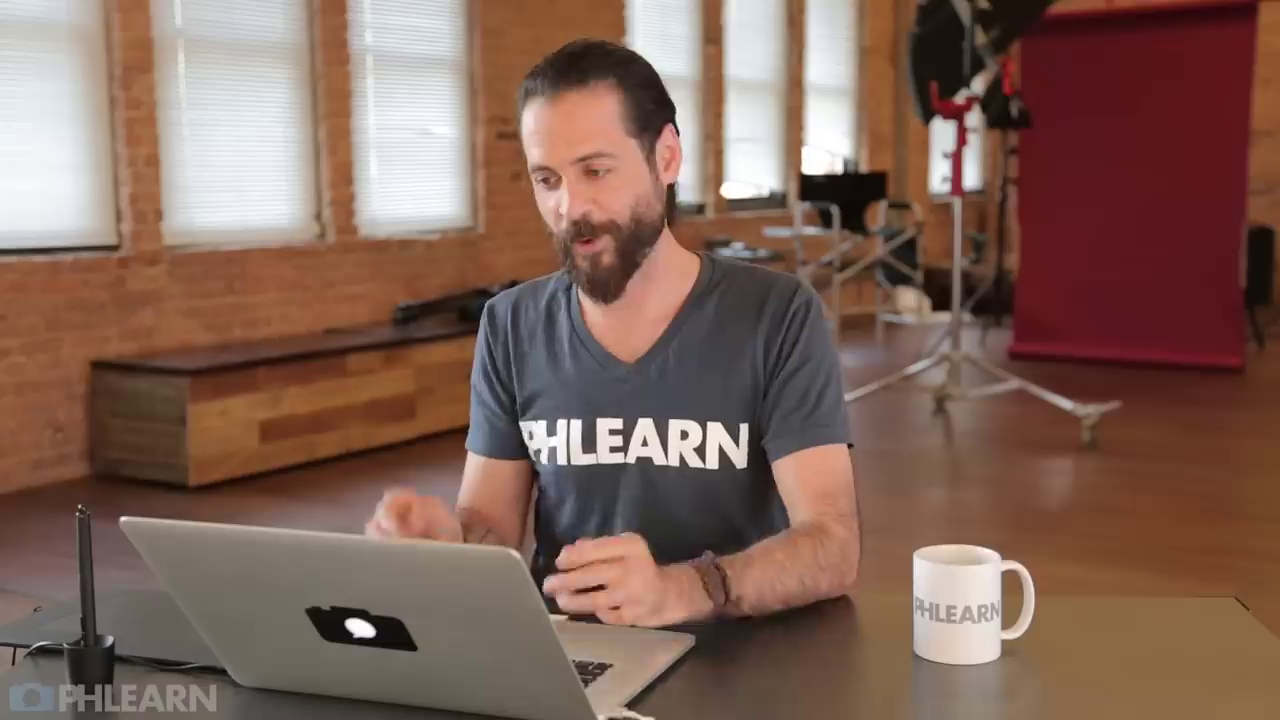